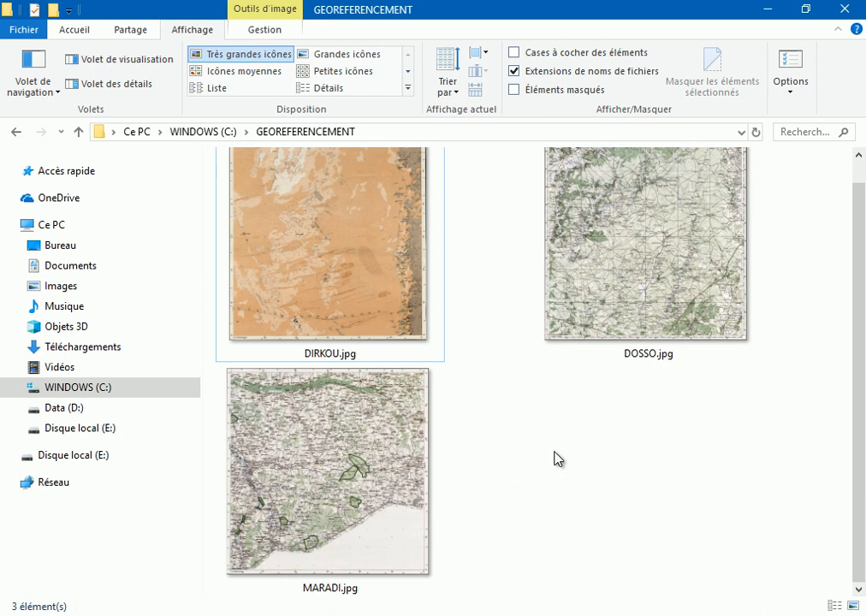
Switch to ArcMap and save the blank map document as Georef.mxd in the GEOREFERENCEMENT folder on drive C:
mouse_move(408, 590)
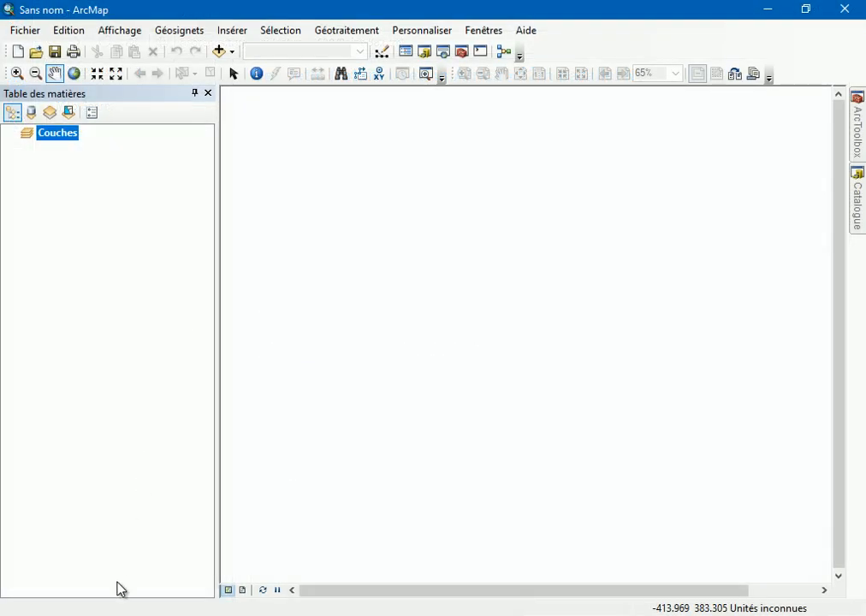
key(alt+Tab)
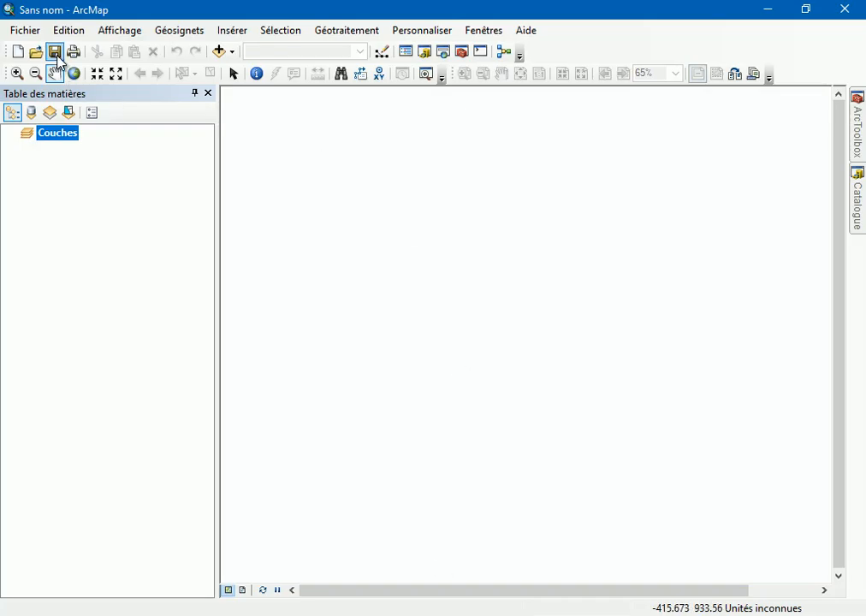
click(55, 53)
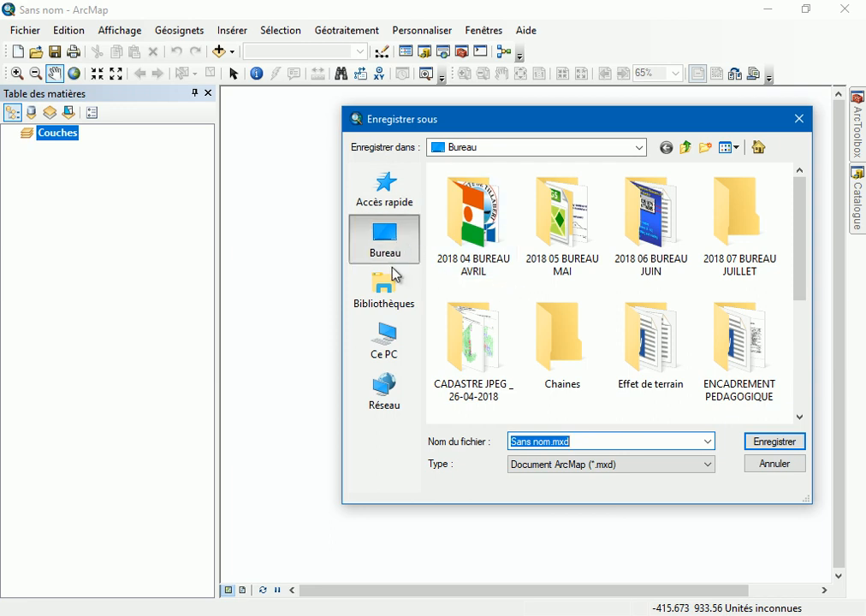
click(393, 353)
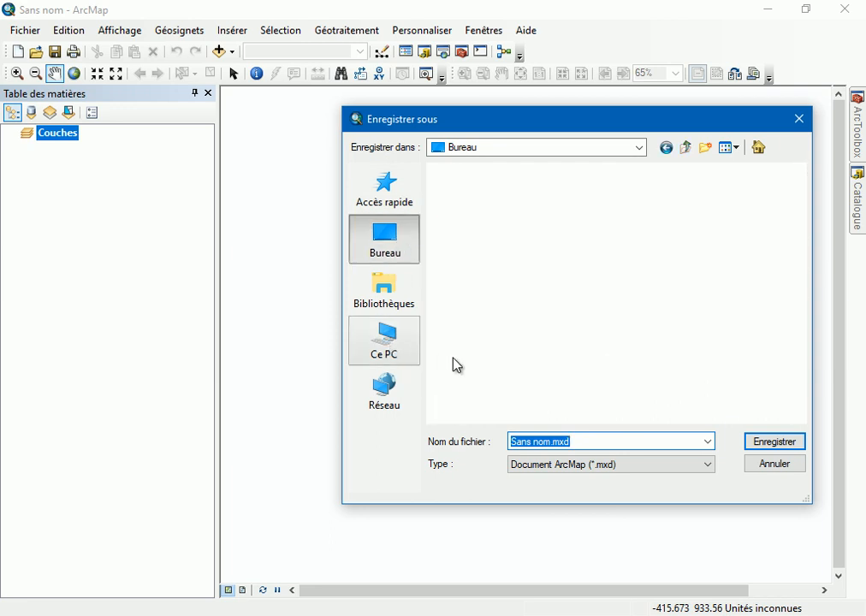
scroll(517, 341, down, 3)
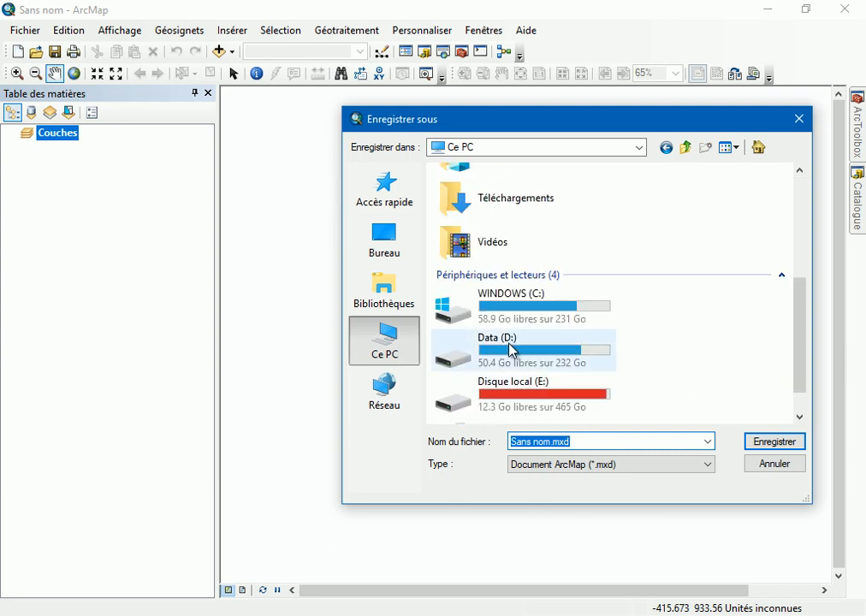
double_click(513, 308)
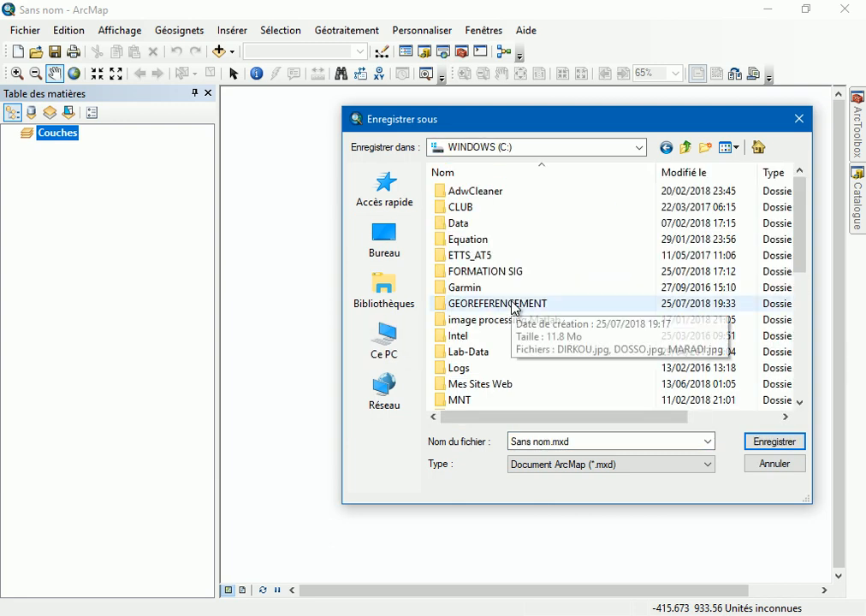
double_click(513, 305)
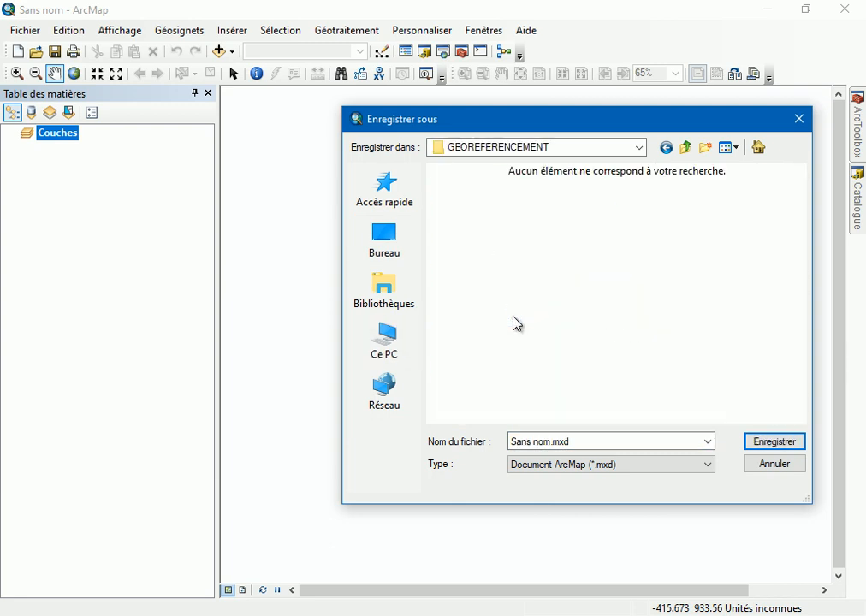
click(552, 440)
drag(553, 441, 440, 443)
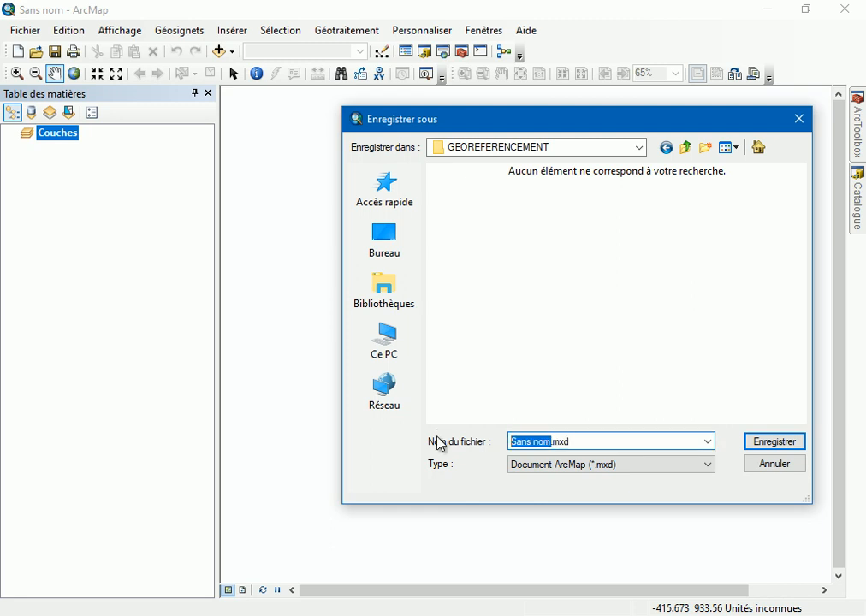
text(Georef)
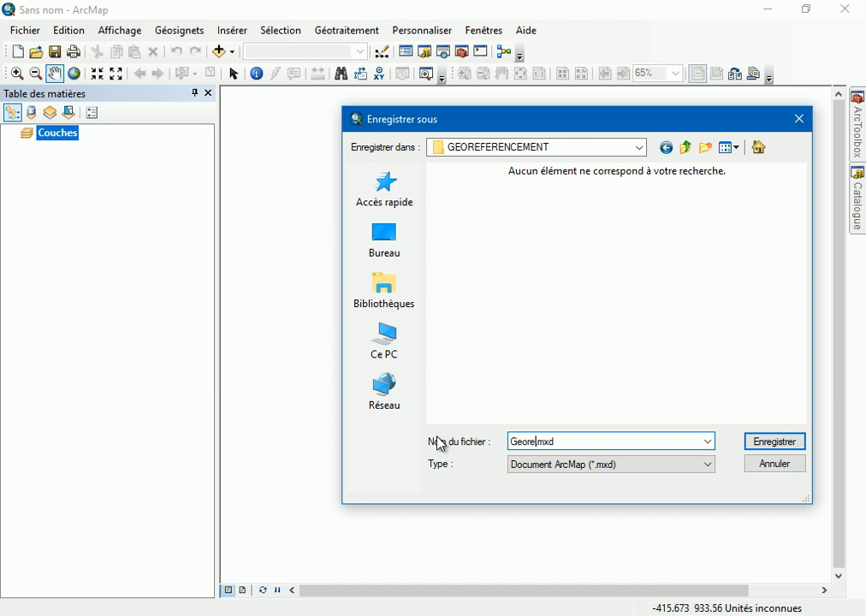
click(771, 443)
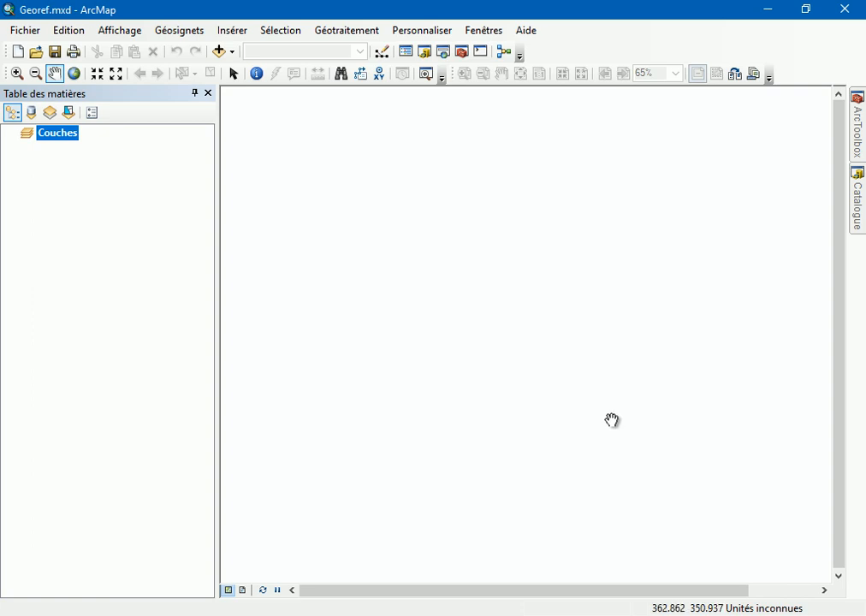
Choose the African geographic coordinate system Point 58 for the Couches data frame
double_click(59, 139)
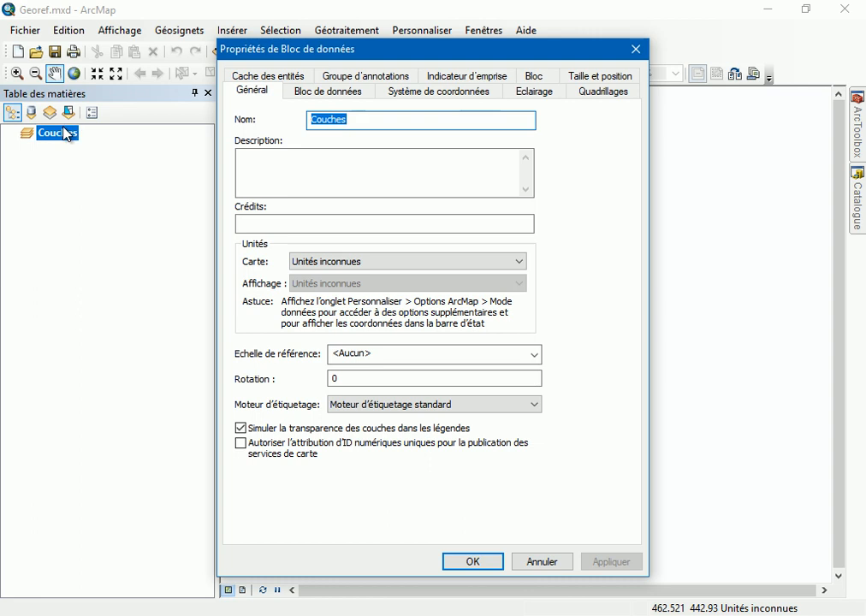
click(432, 97)
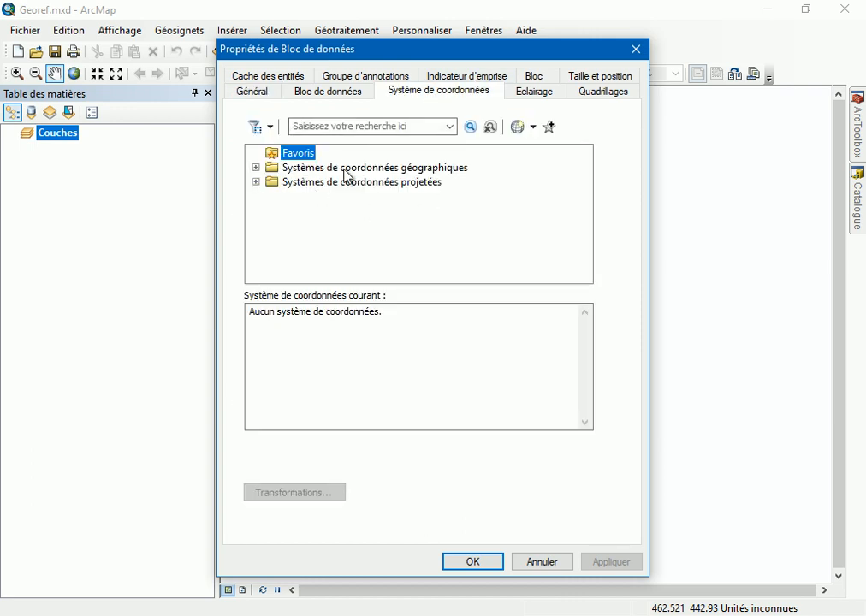
click(255, 167)
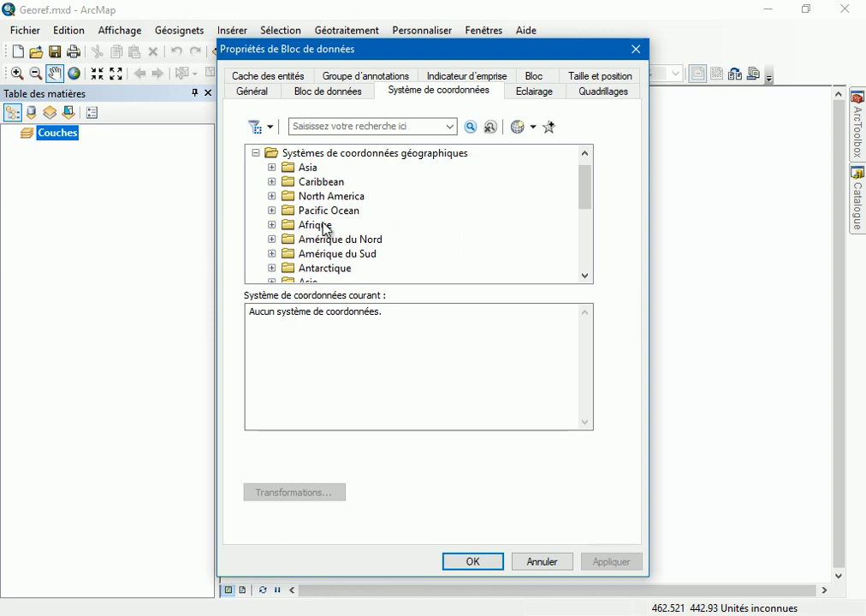
click(272, 226)
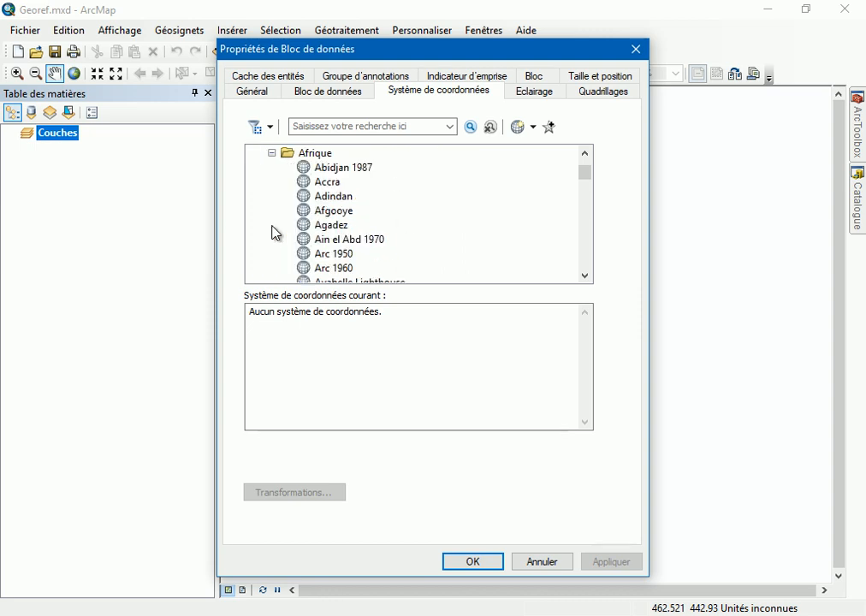
scroll(367, 251, down, 2)
scroll(366, 246, down, 2)
click(356, 241)
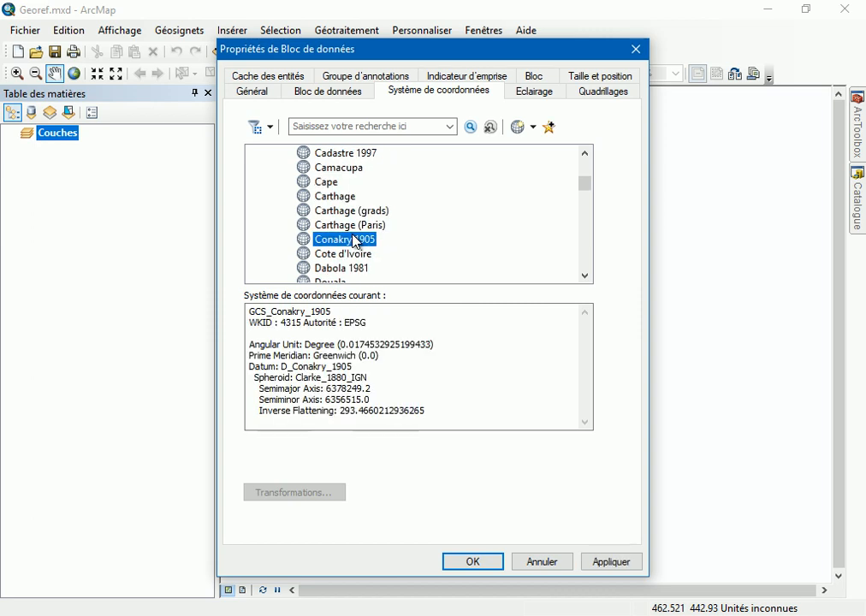
key(p)
key(p)
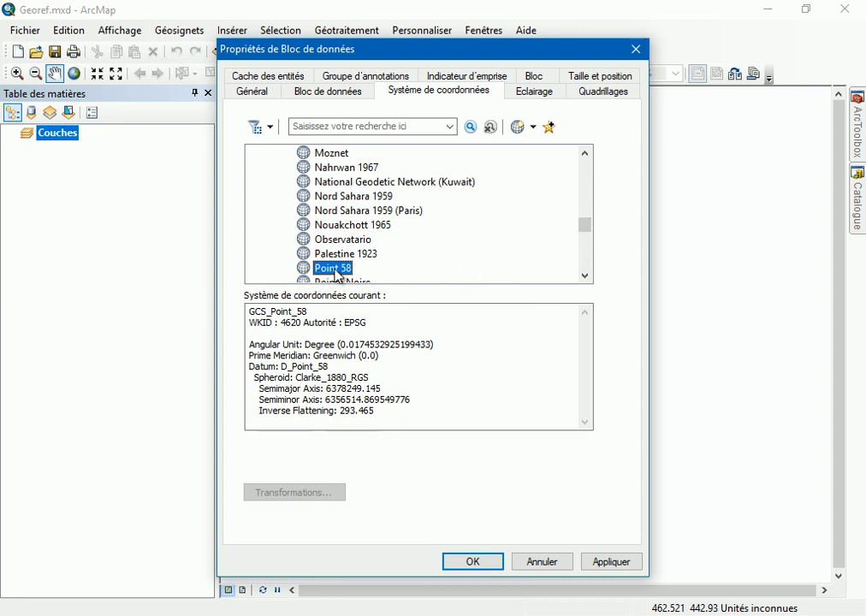
Add Point 58 to the favourite coordinate systems, apply it to the data frame and check the map units
click(553, 136)
scroll(590, 171, up, 1)
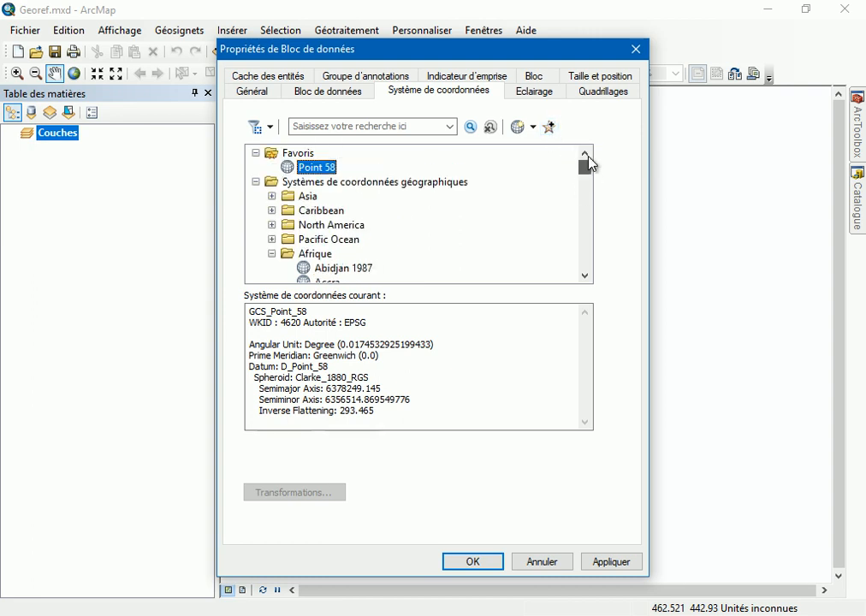
click(610, 562)
click(247, 92)
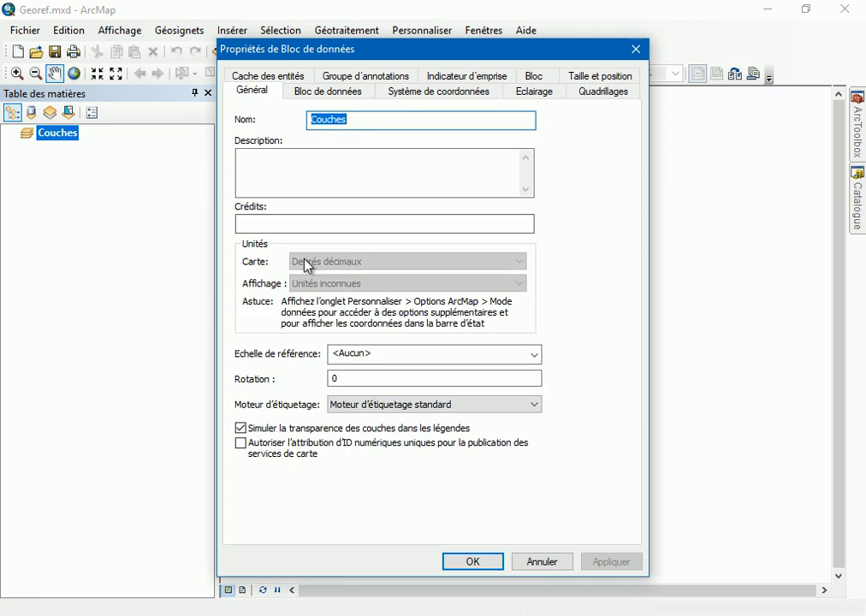
click(473, 562)
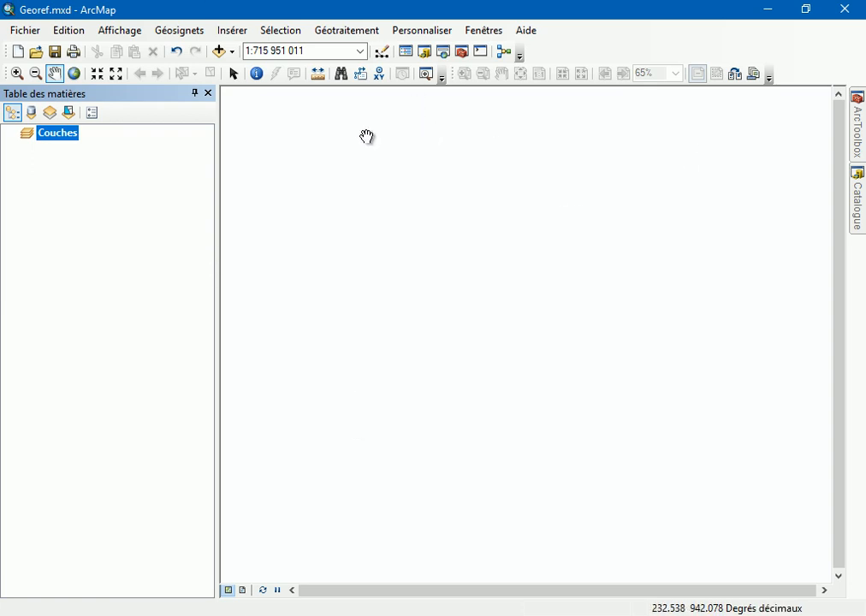
Narrow the table of contents slightly and dock the Catalogue open, showing both its folder tree and its contents pane
drag(219, 209, 210, 208)
click(856, 201)
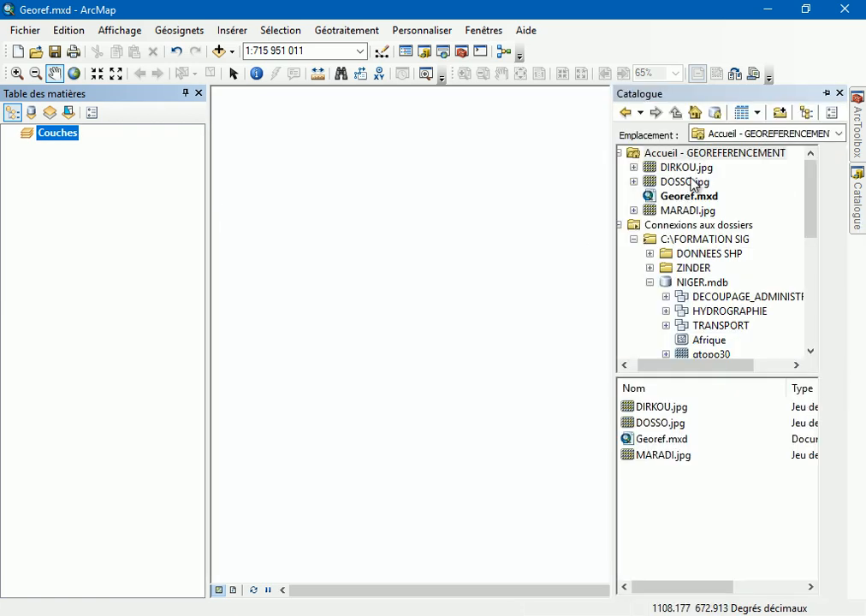
click(825, 93)
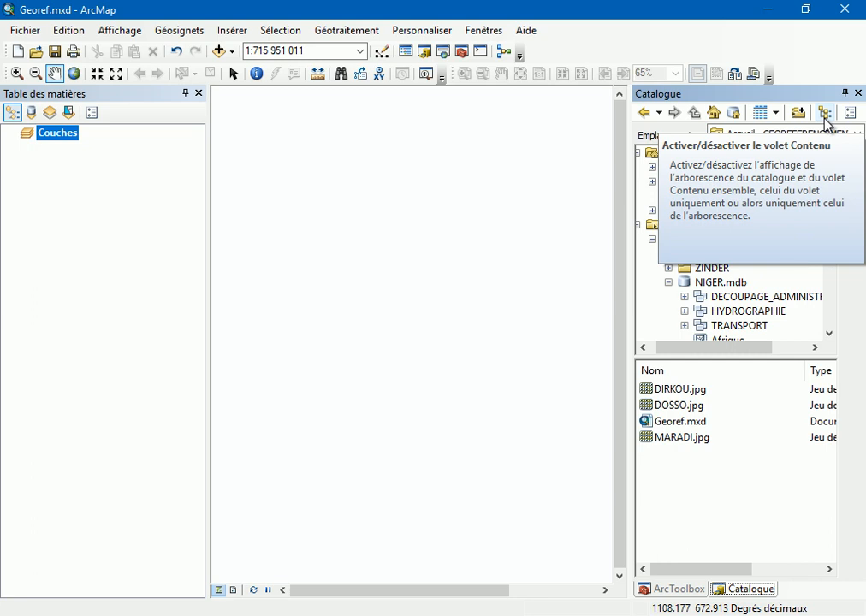
click(824, 113)
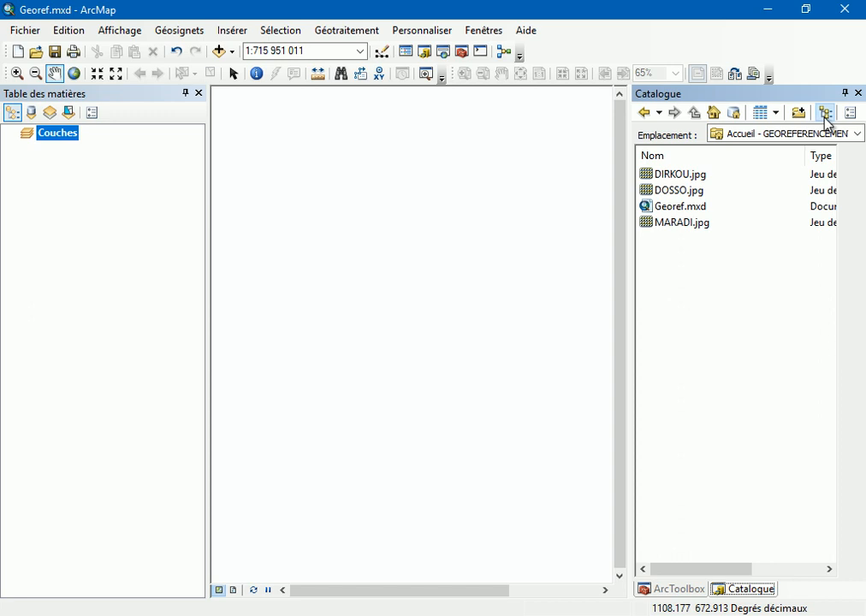
click(824, 113)
click(825, 113)
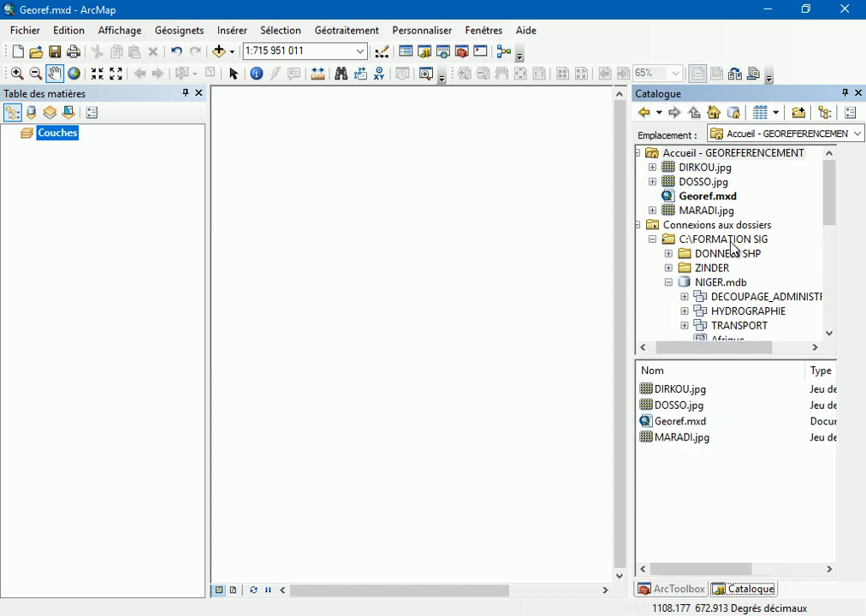
Add the DOSSO.jpg scanned map from the GEOREFERENCEMENT folder to the map, accepting its unknown spatial reference
click(680, 407)
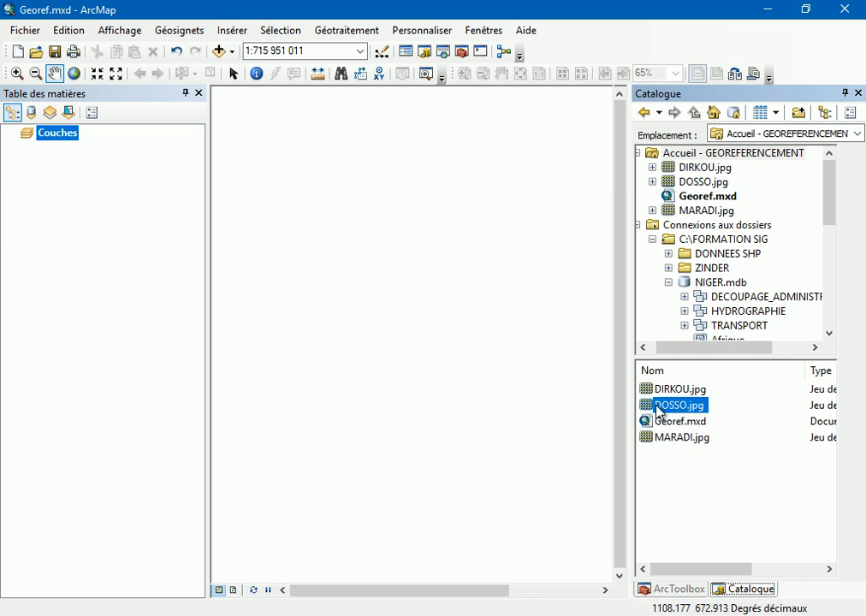
drag(682, 410, 340, 366)
drag(298, 342, 108, 284)
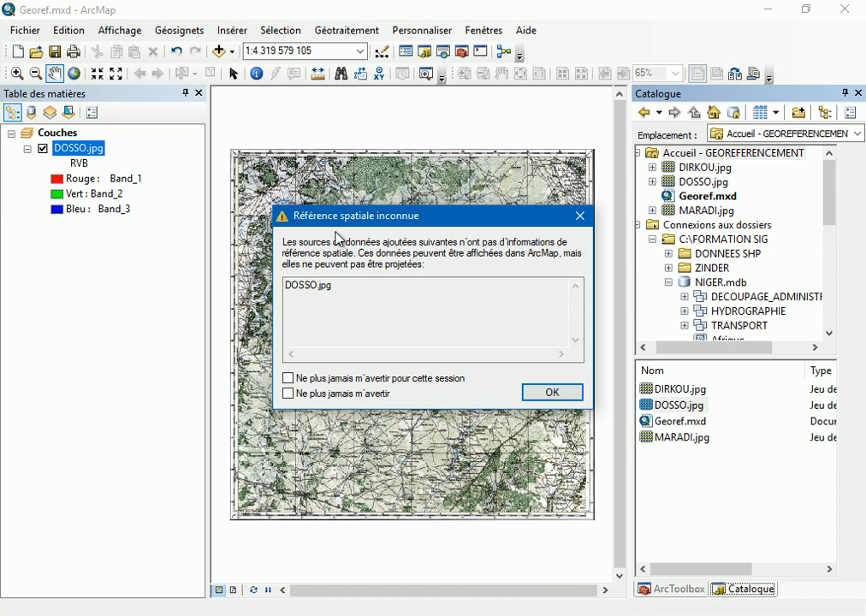
click(552, 394)
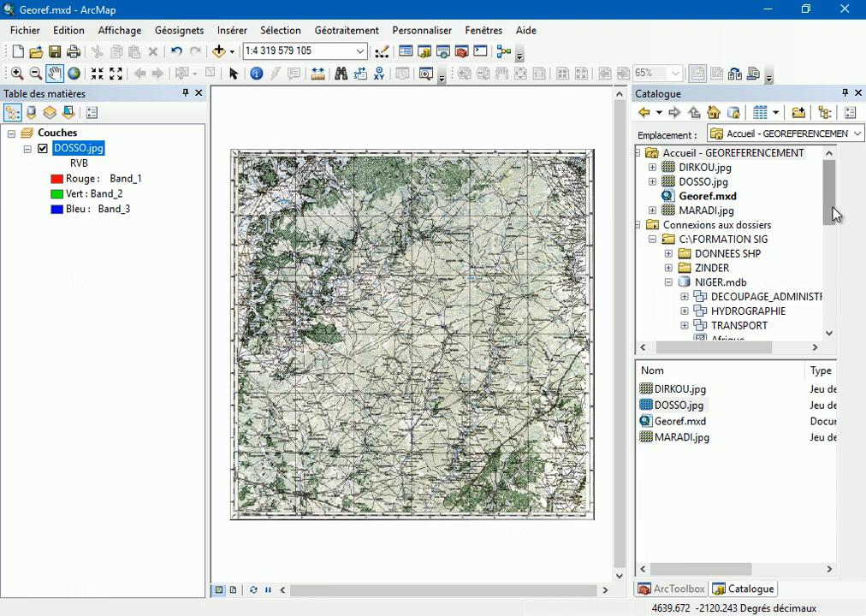
Add the Limite_Niger feature class from NIGER.mdb to the map without setting a transformation, and collapse the Catalogue
drag(834, 214, 834, 246)
click(739, 283)
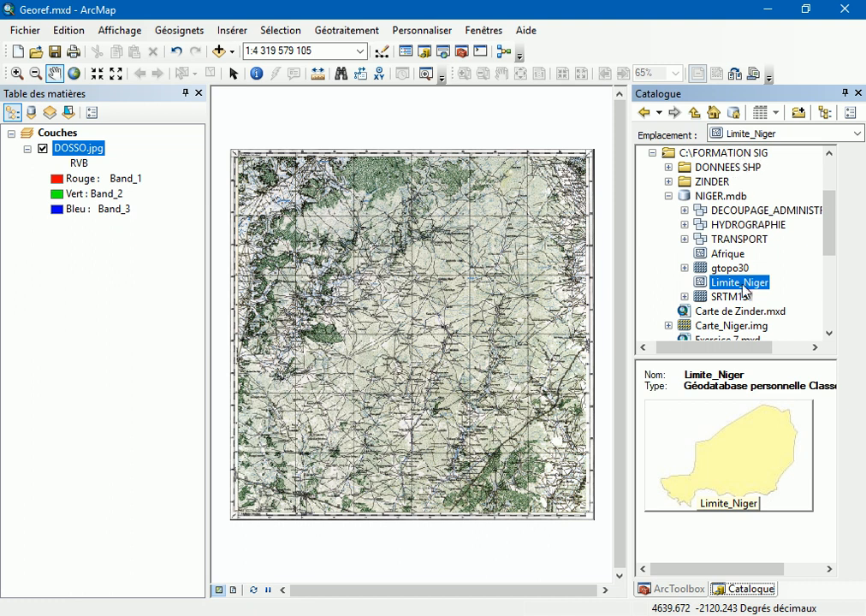
drag(737, 289, 368, 287)
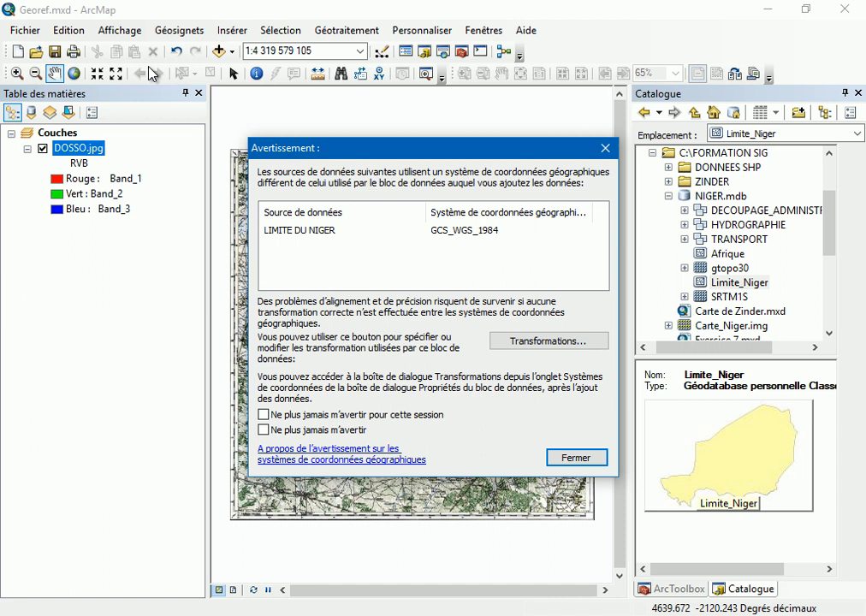
click(576, 457)
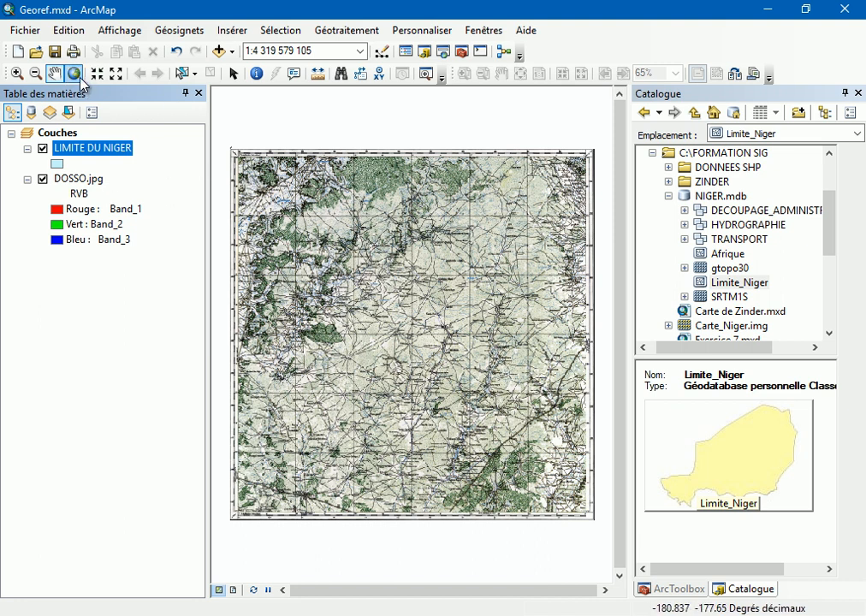
click(844, 92)
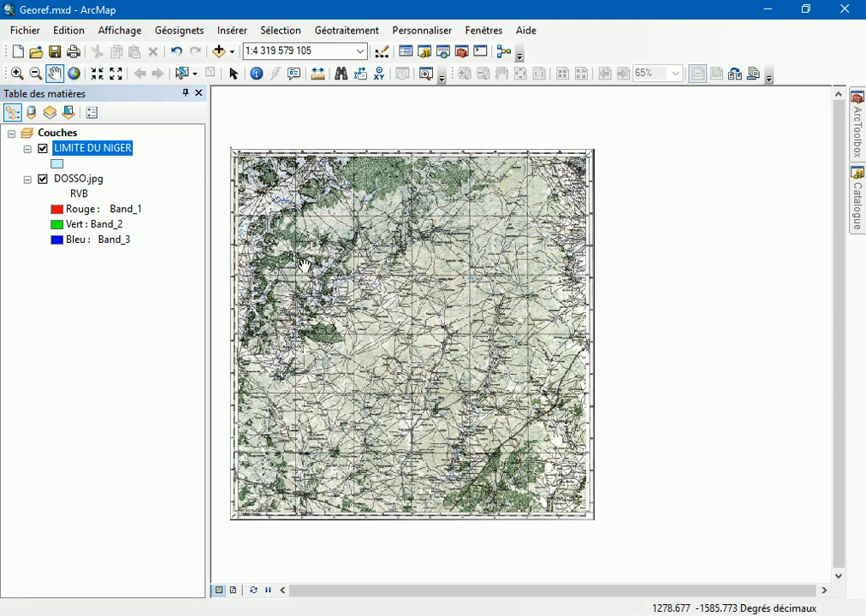
Compare the location of the Niger boundary with the upper-left corner of the DOSSO map, and return to the full extent
click(74, 74)
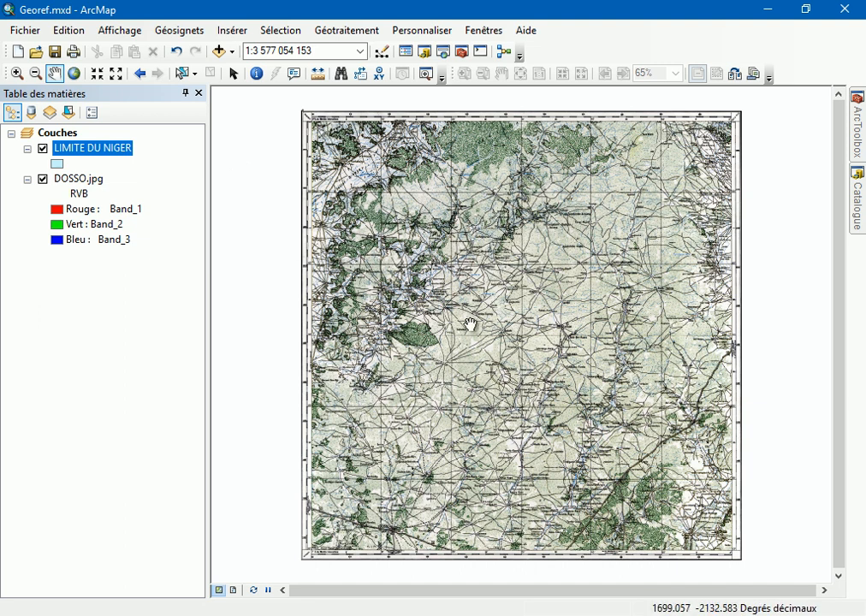
click(17, 74)
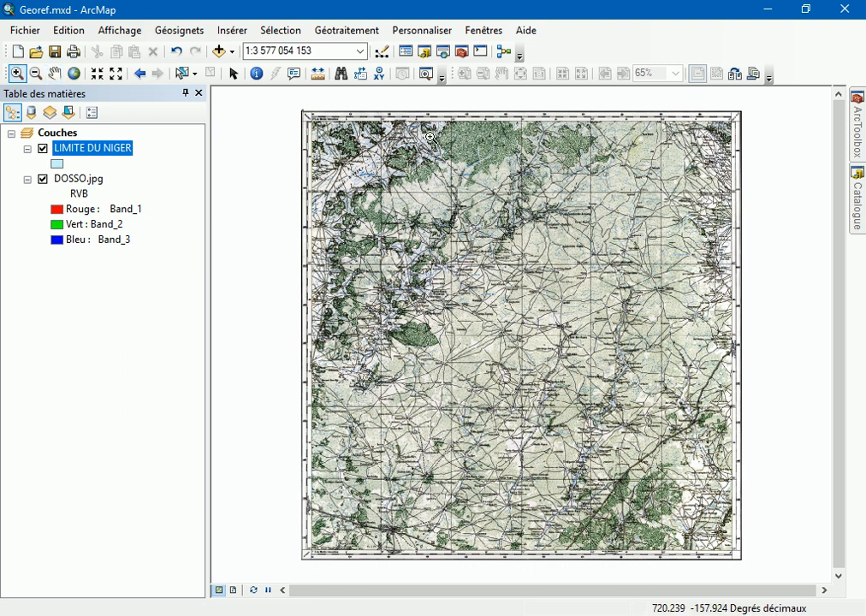
drag(294, 106, 313, 127)
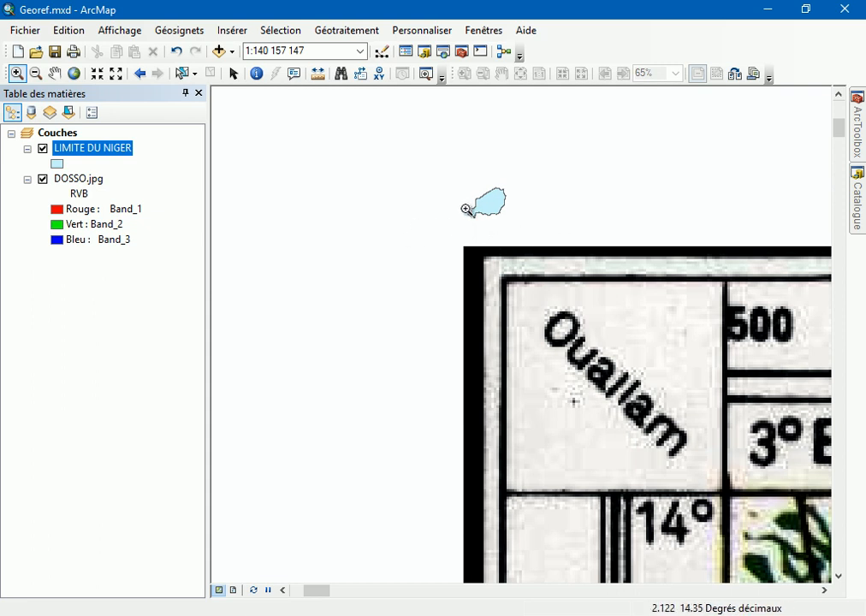
drag(462, 201, 488, 224)
drag(476, 298, 605, 436)
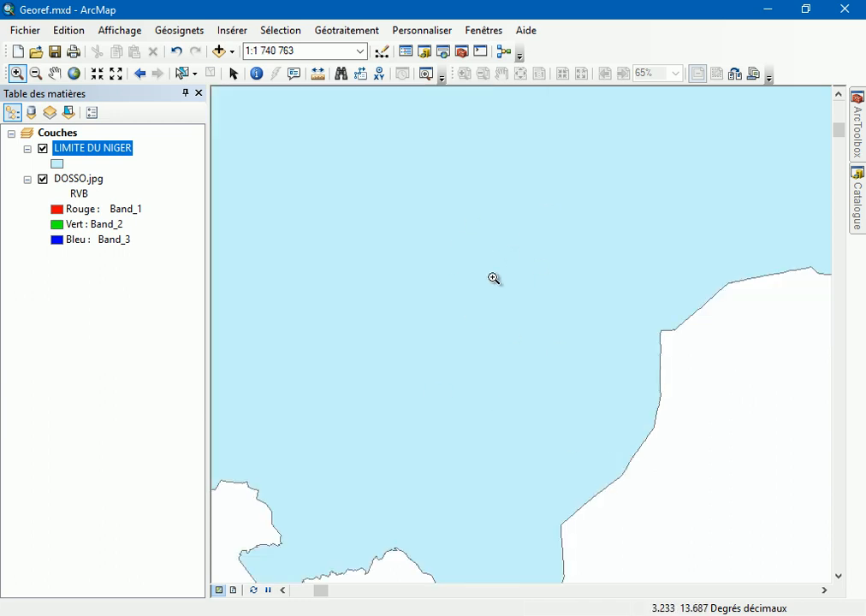
click(73, 73)
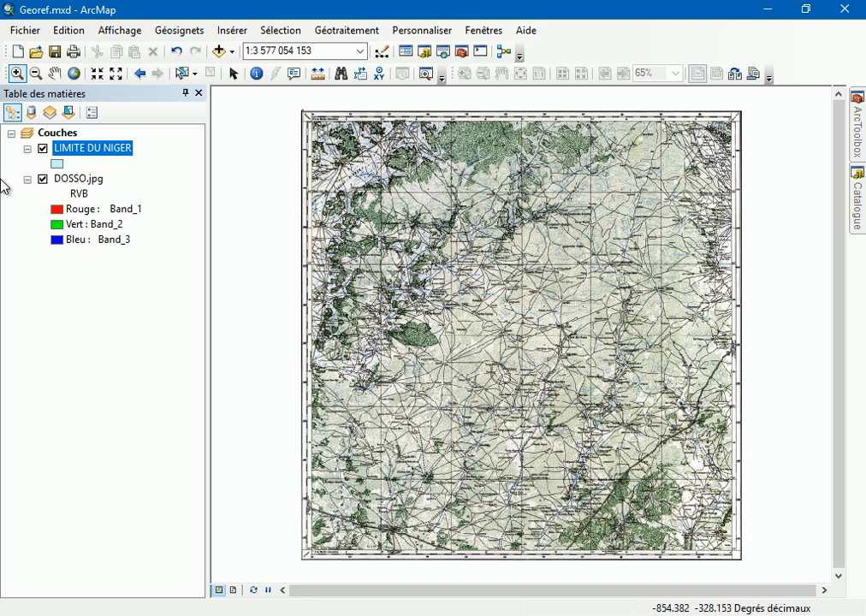
Symbolize the LIMITE DU NIGER layer with the hollow Creux symbol, a red outline and an outline width of 2
click(57, 164)
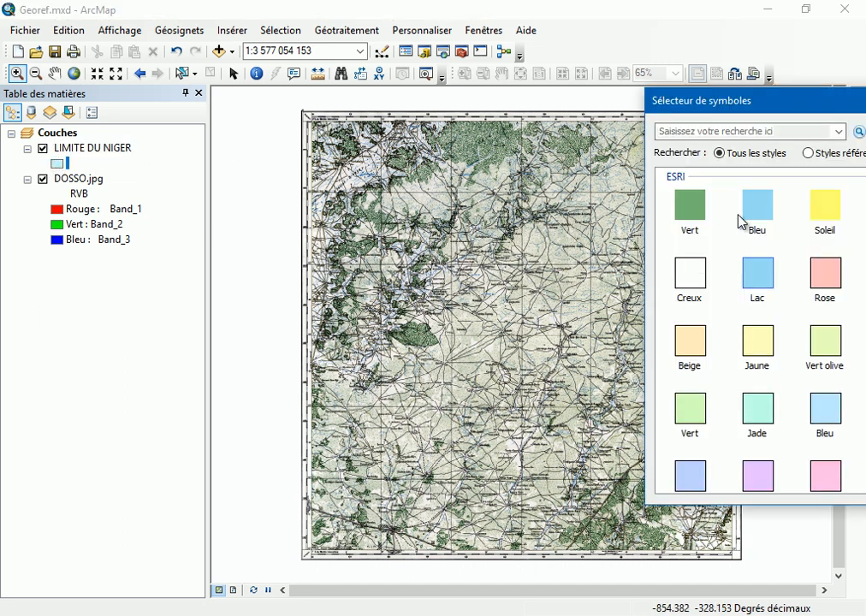
drag(775, 101, 359, 99)
click(276, 286)
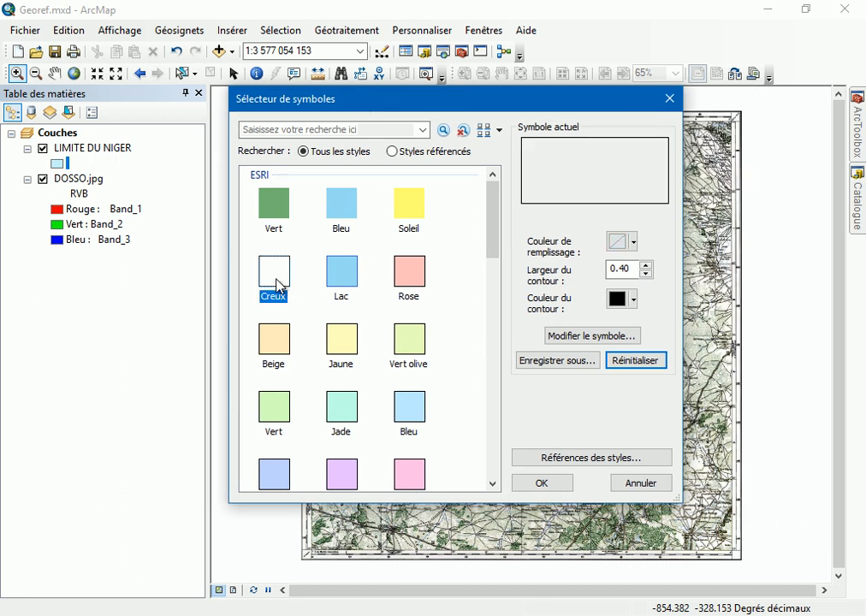
click(633, 299)
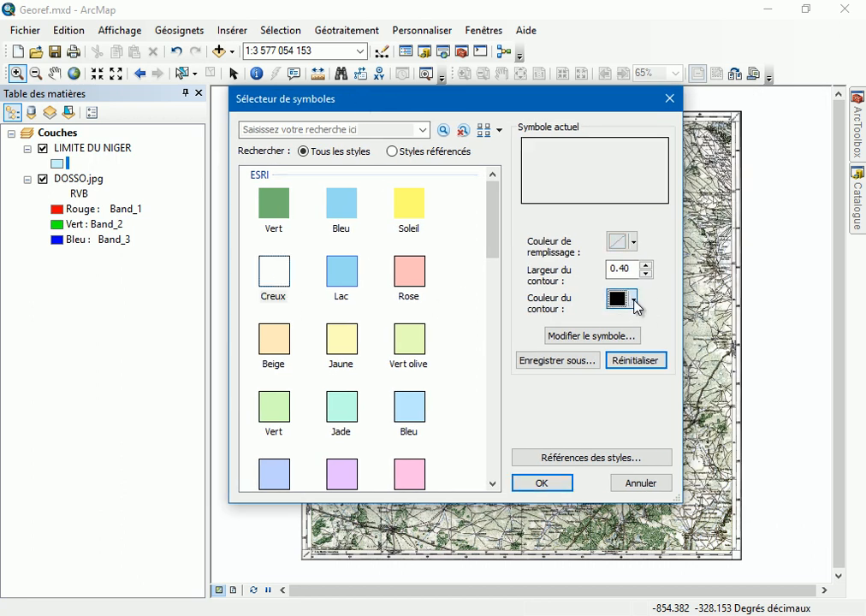
click(633, 376)
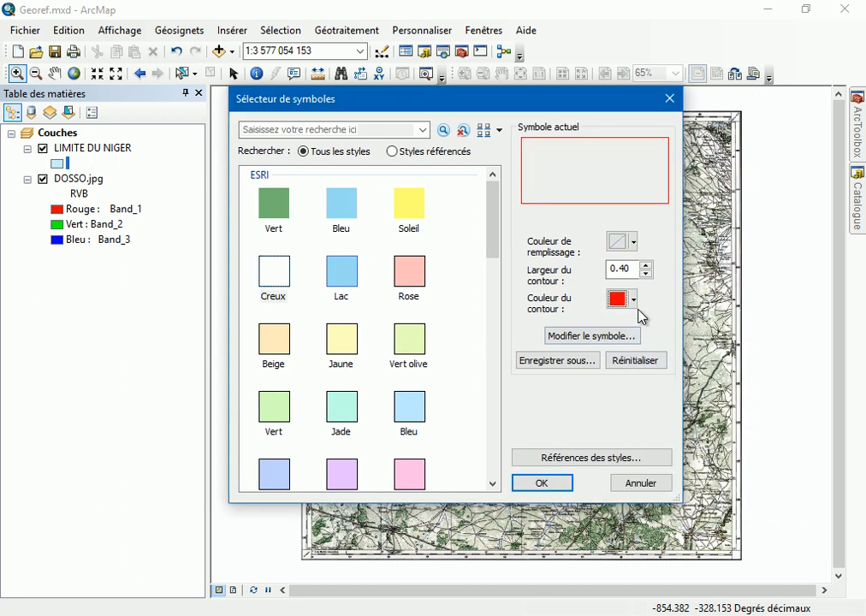
click(646, 265)
click(646, 265)
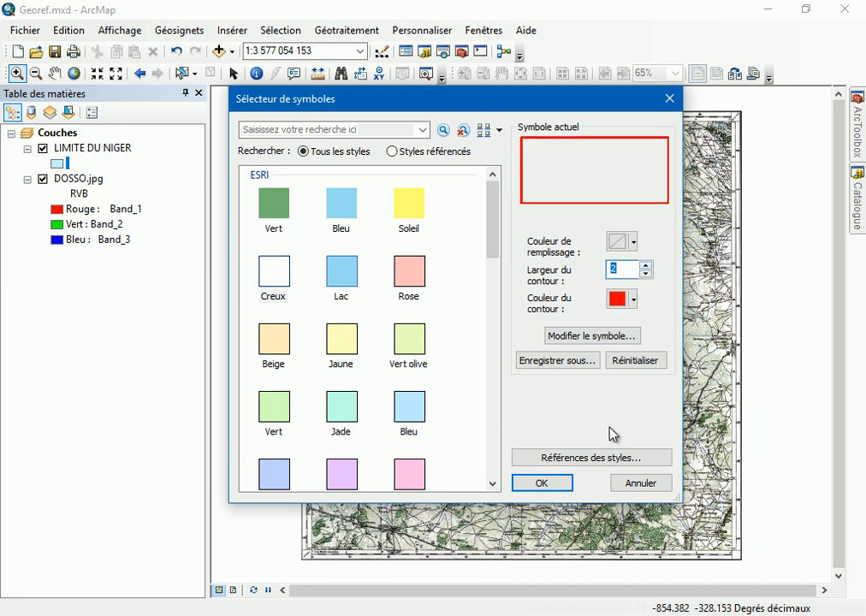
click(561, 486)
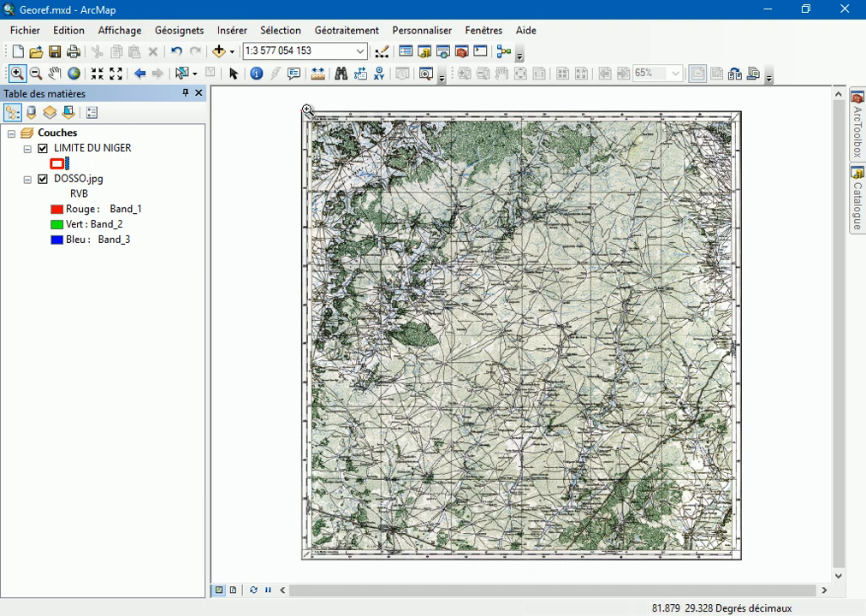
Display the Géoréférencement toolbar over the map and keep DOSSO.jpg as the layer to georeference
right_click(632, 47)
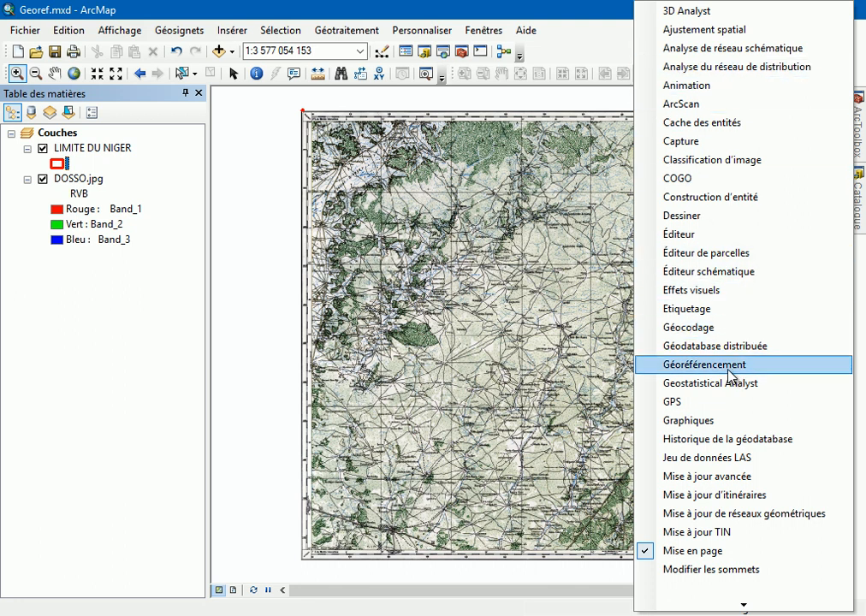
click(576, 292)
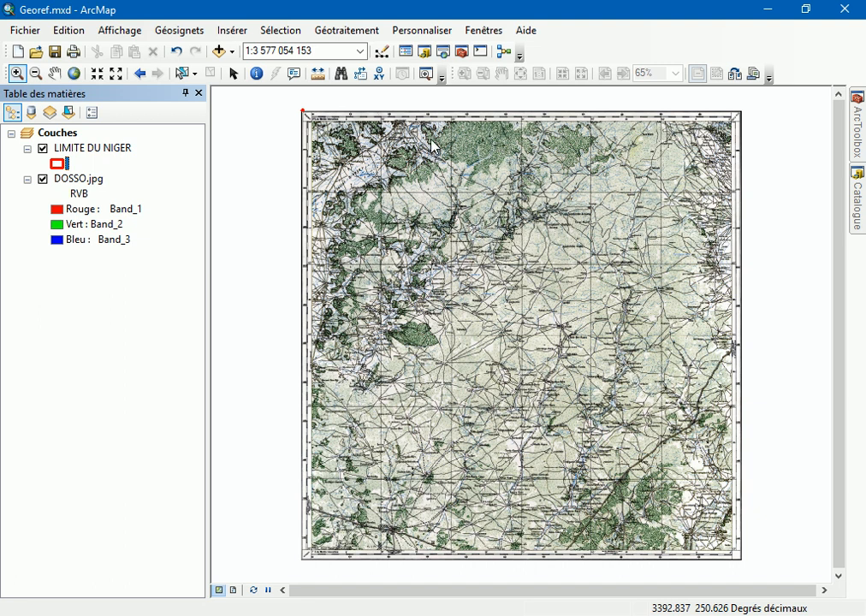
drag(589, 198, 413, 124)
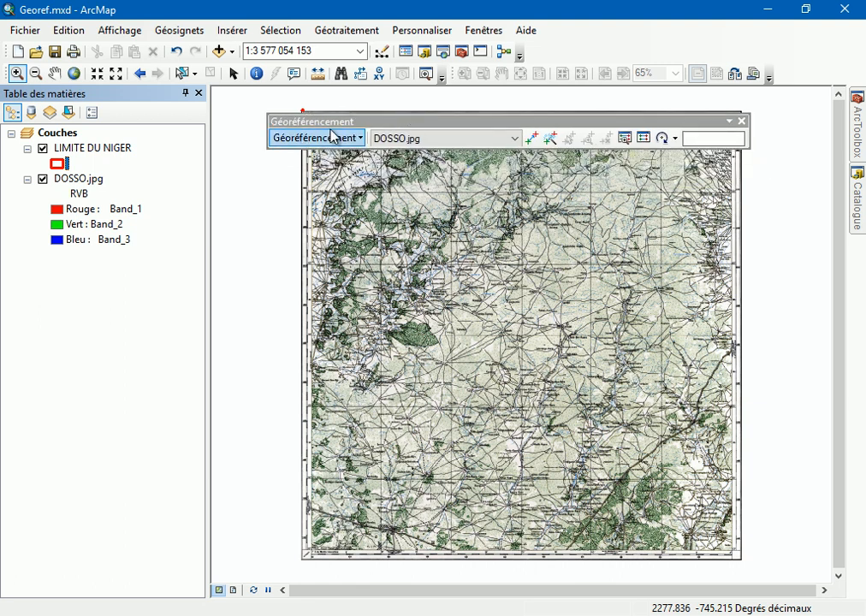
click(440, 139)
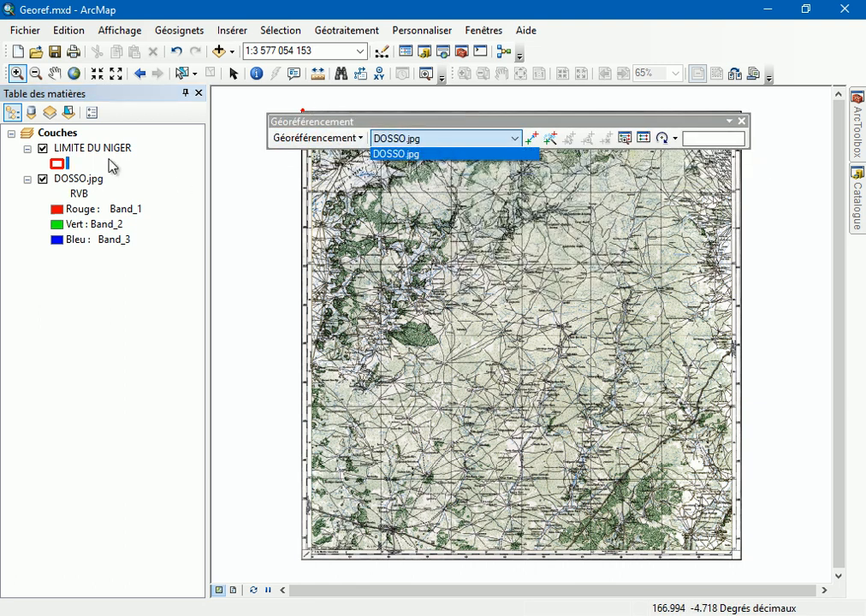
click(488, 147)
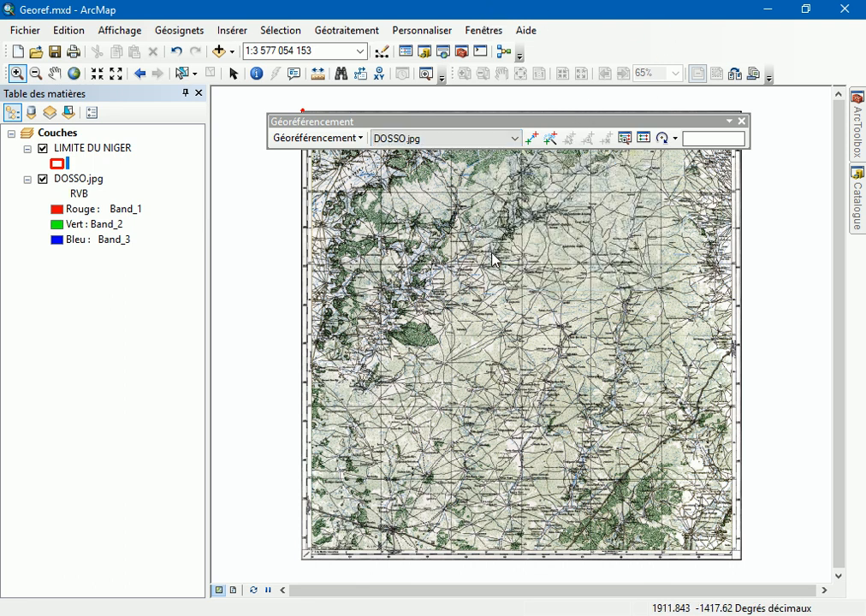
click(415, 34)
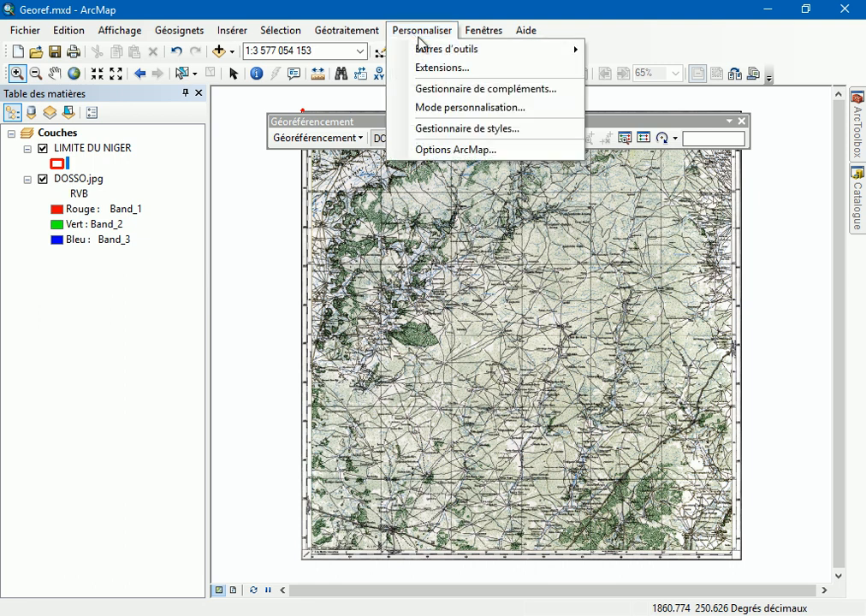
mouse_move(566, 64)
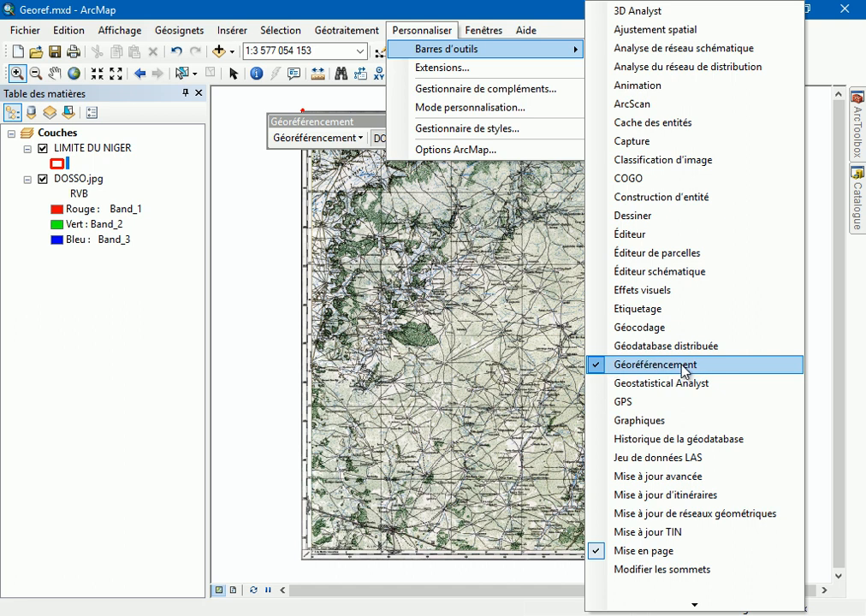
click(525, 7)
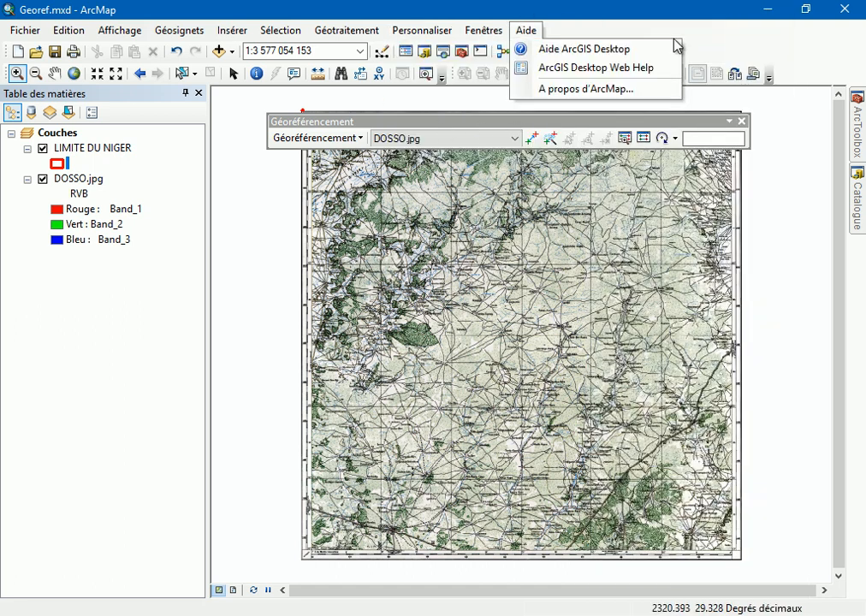
click(673, 4)
Dock the Géoréférencement toolbar beneath the existing toolbars, clear of the DOSSO map's upper-left corner
drag(441, 124, 488, 336)
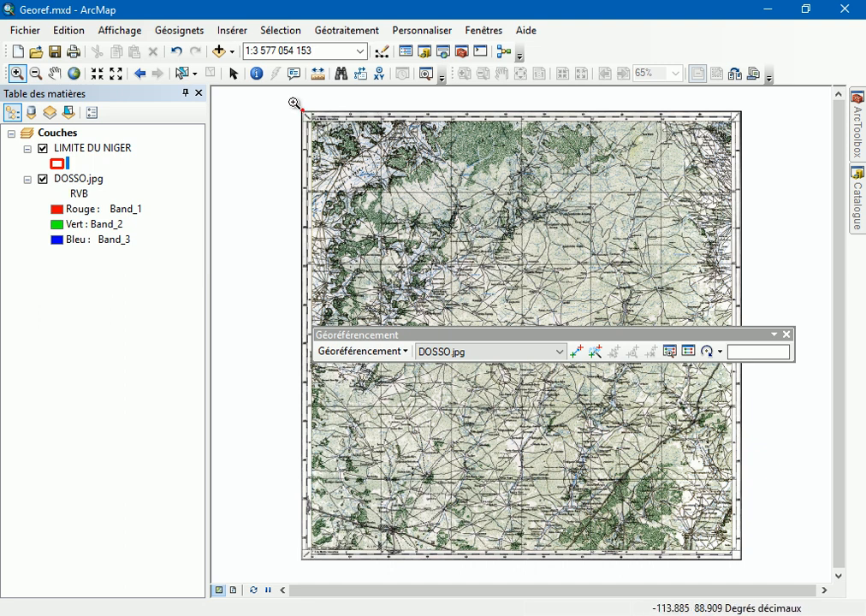
drag(292, 104, 338, 142)
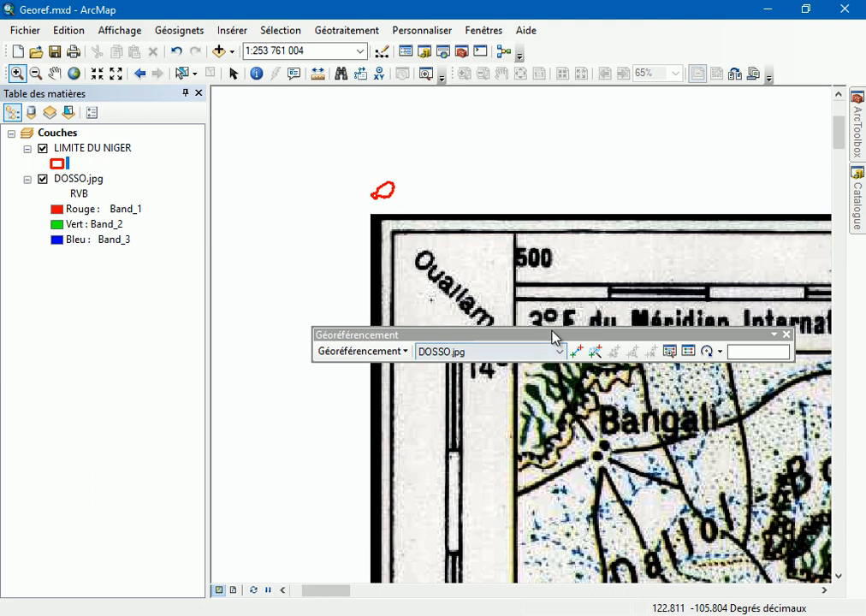
drag(554, 335, 546, 117)
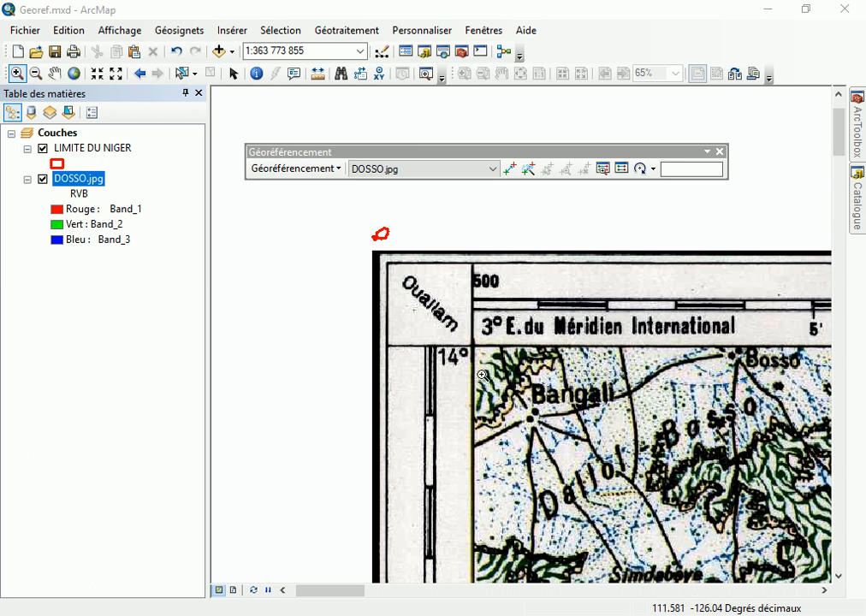
drag(486, 153, 464, 103)
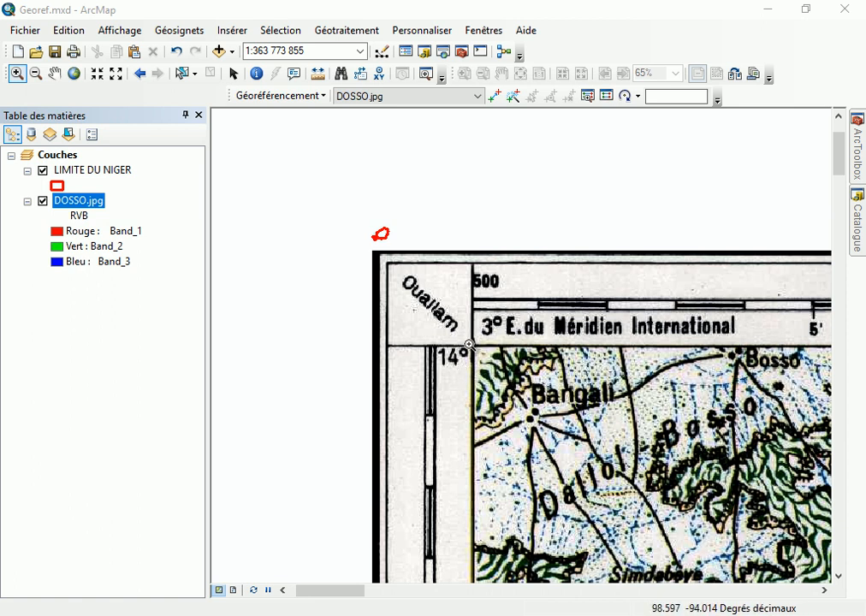
Place the first control point on the intersection of the 3° meridian and 14° parallel at the DOSSO map's upper-left corner
drag(440, 318, 511, 382)
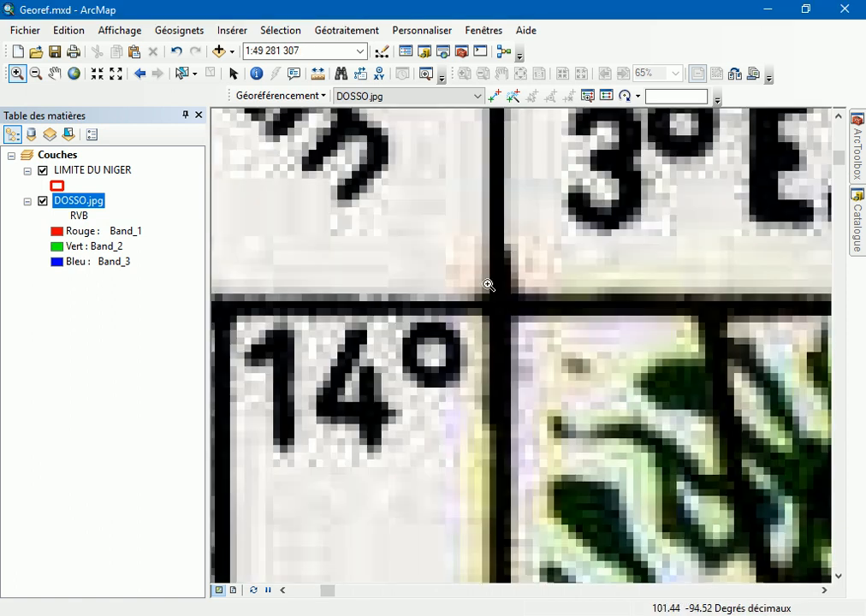
drag(403, 228, 593, 399)
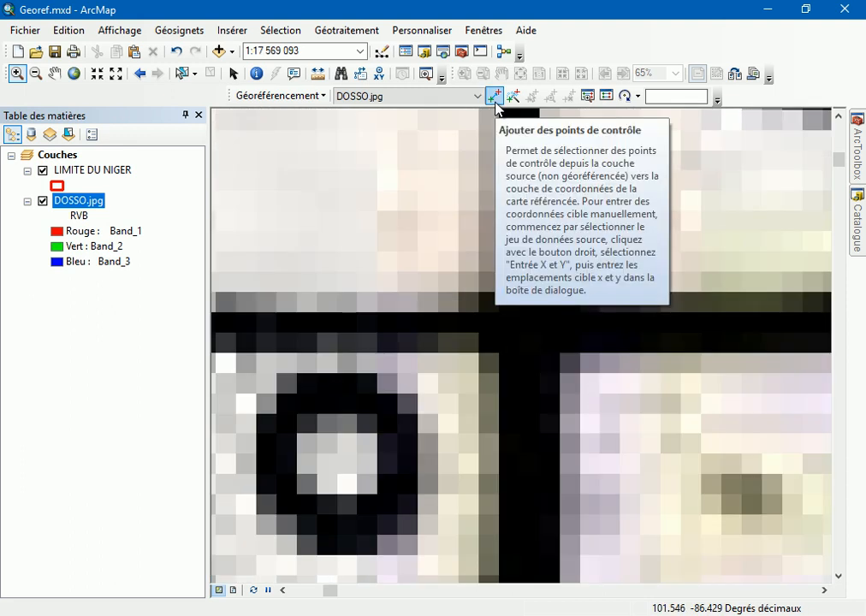
click(494, 99)
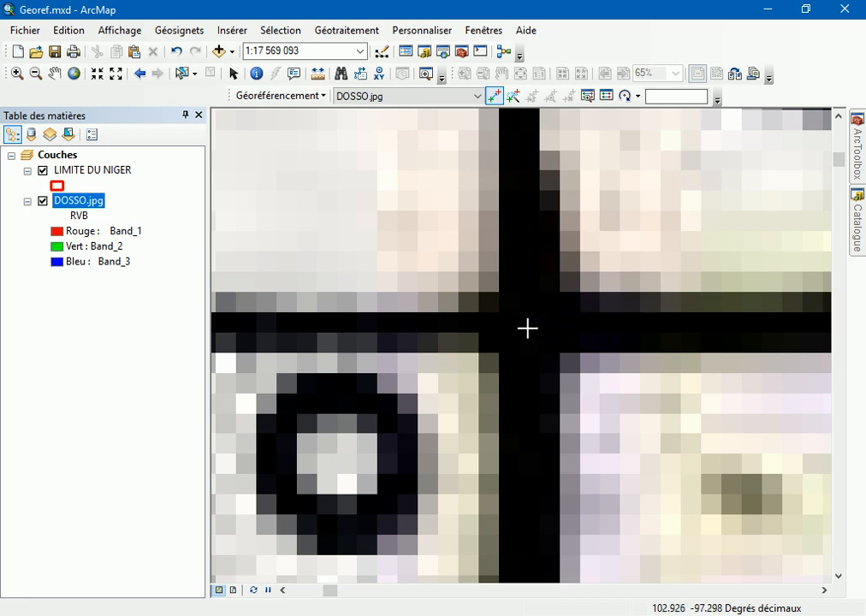
click(526, 327)
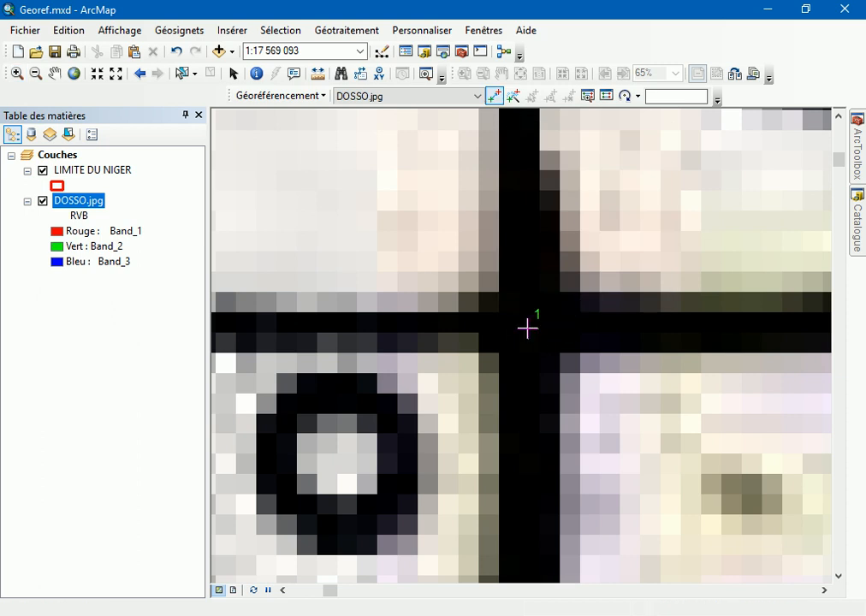
Set the first control point's target coordinates to X 3 and Y 14
right_click(526, 327)
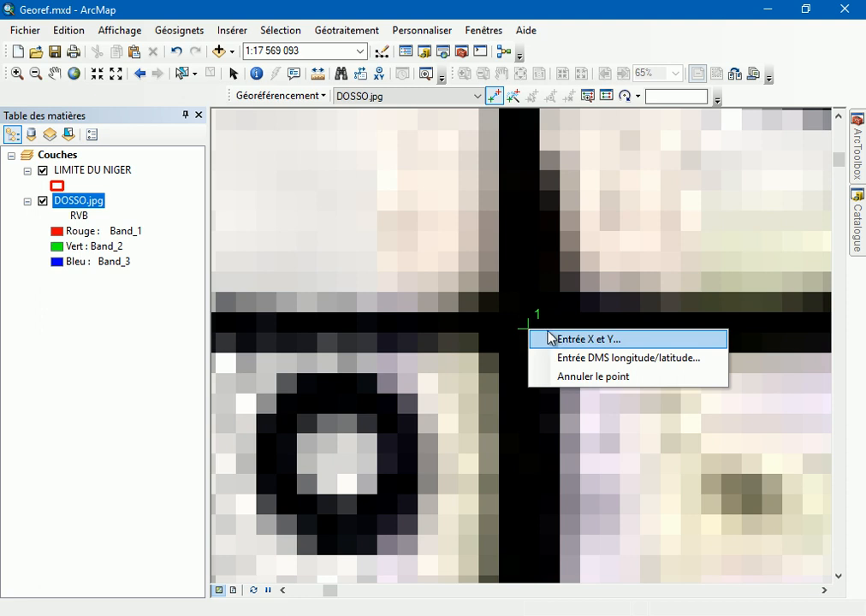
click(572, 340)
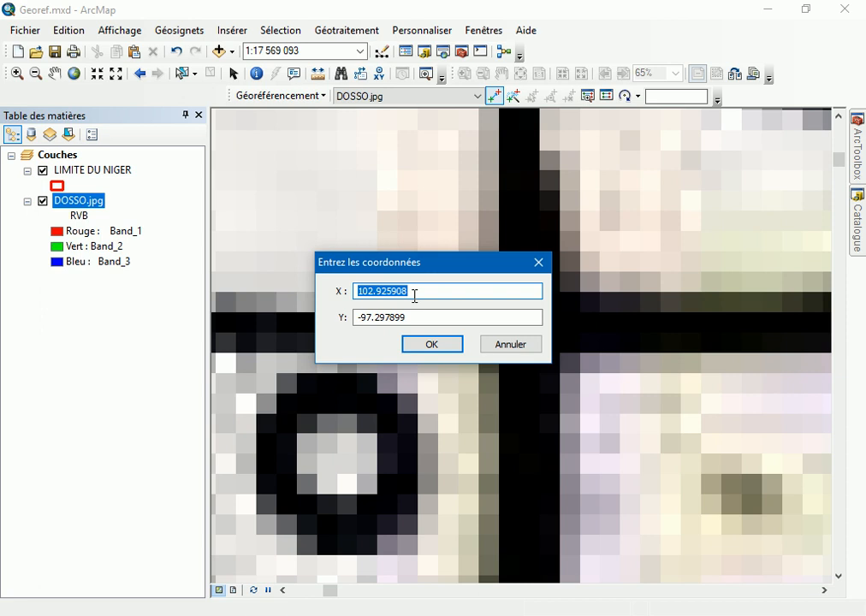
text(3)
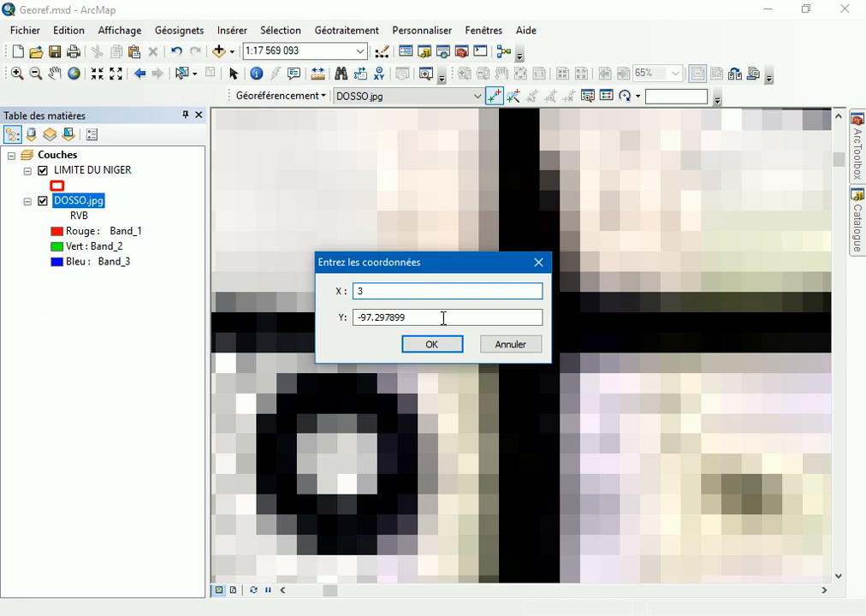
drag(440, 319, 344, 315)
text(14)
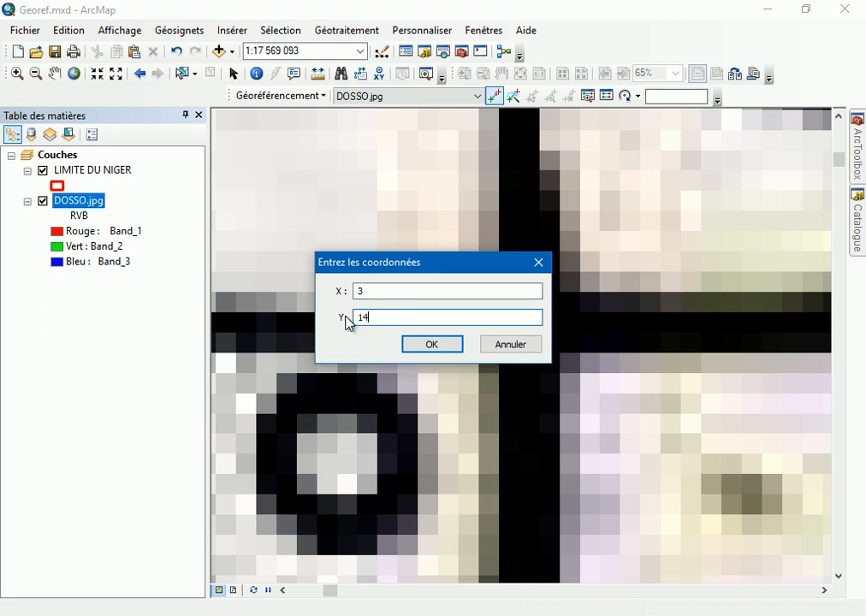
click(443, 346)
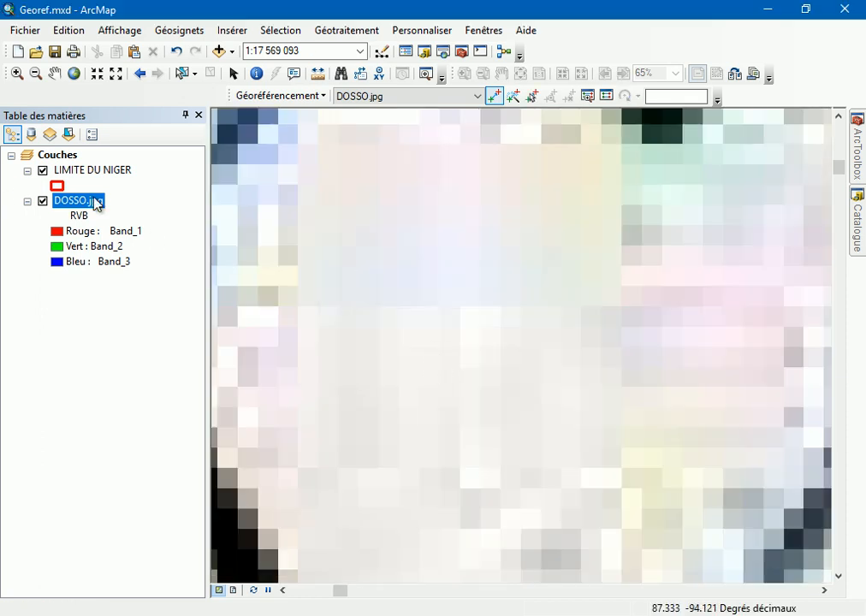
Examine the first control point's position relative to the Niger boundary, from the full extent down to close range
click(73, 74)
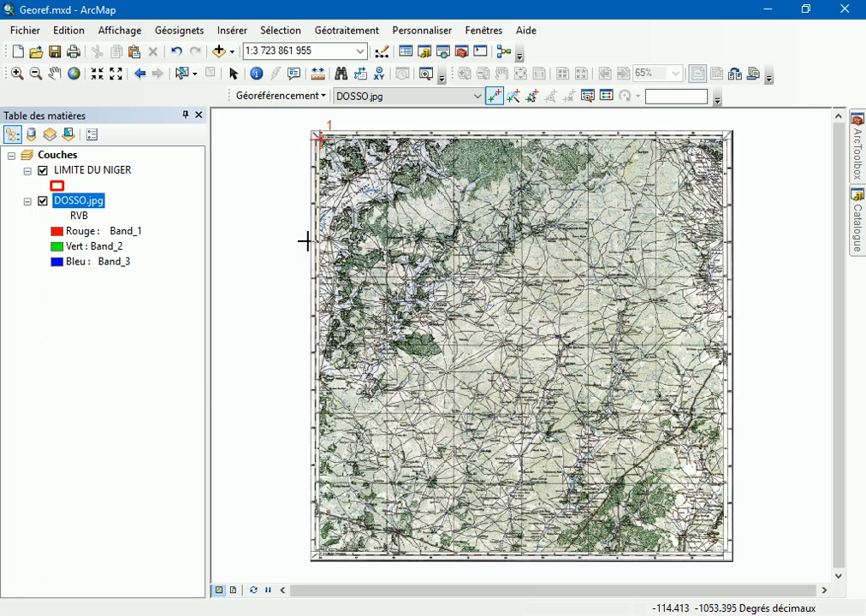
click(16, 74)
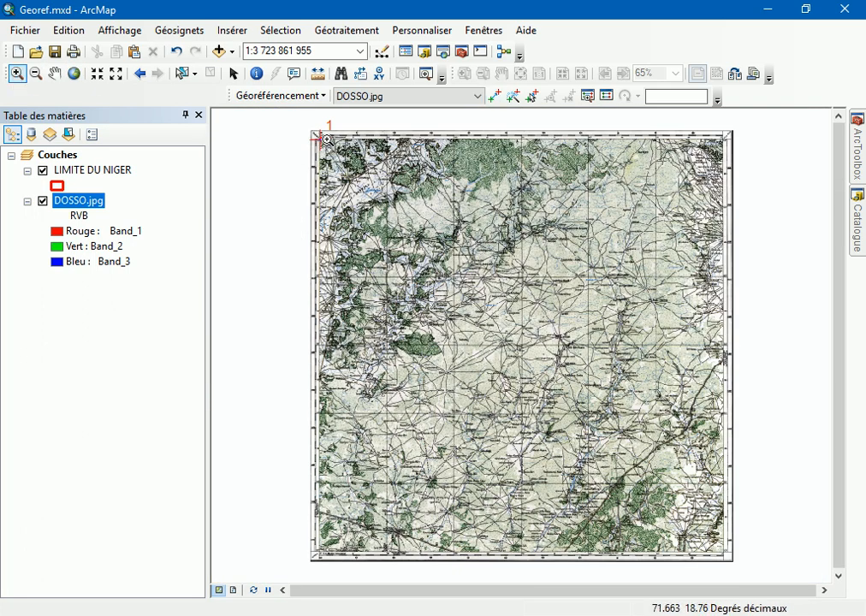
drag(308, 121, 342, 153)
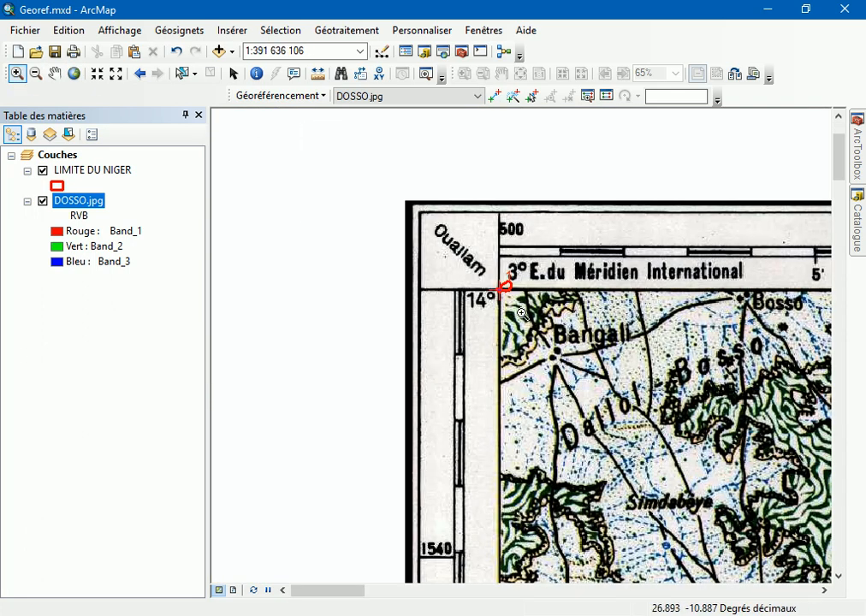
drag(495, 283, 525, 316)
drag(437, 286, 543, 394)
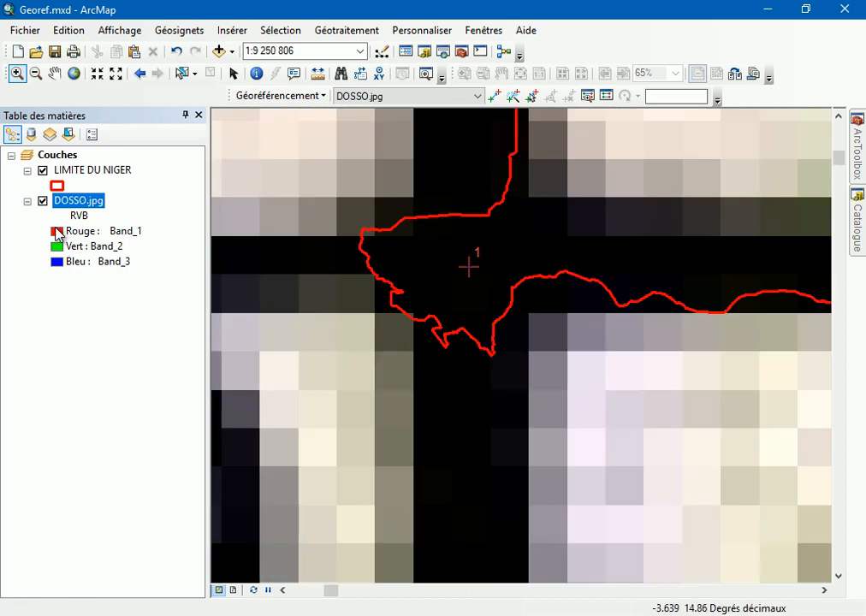
Place the second control point on the intersection of the 4° meridian and 14° parallel at the DOSSO map's upper-right corner
right_click(83, 202)
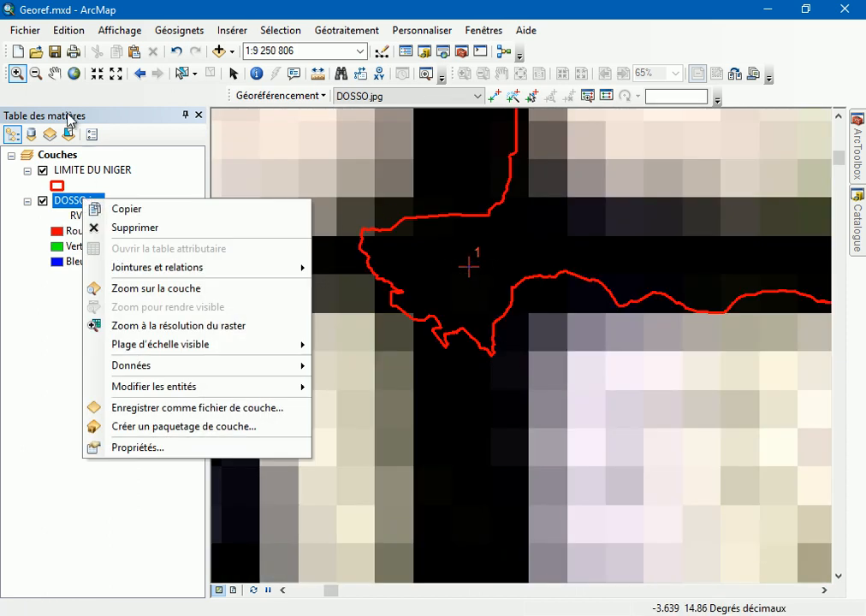
click(170, 287)
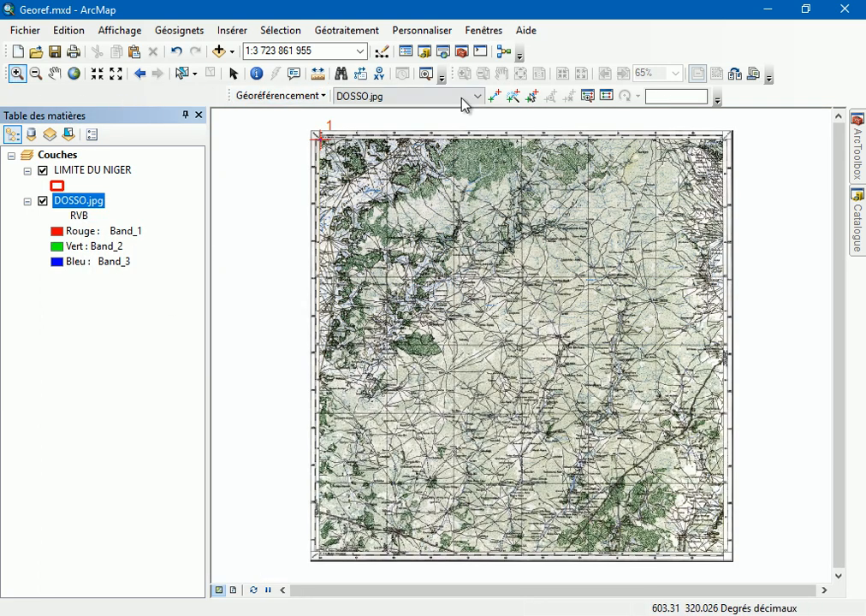
drag(701, 126, 758, 170)
drag(367, 194, 596, 400)
drag(380, 277, 573, 457)
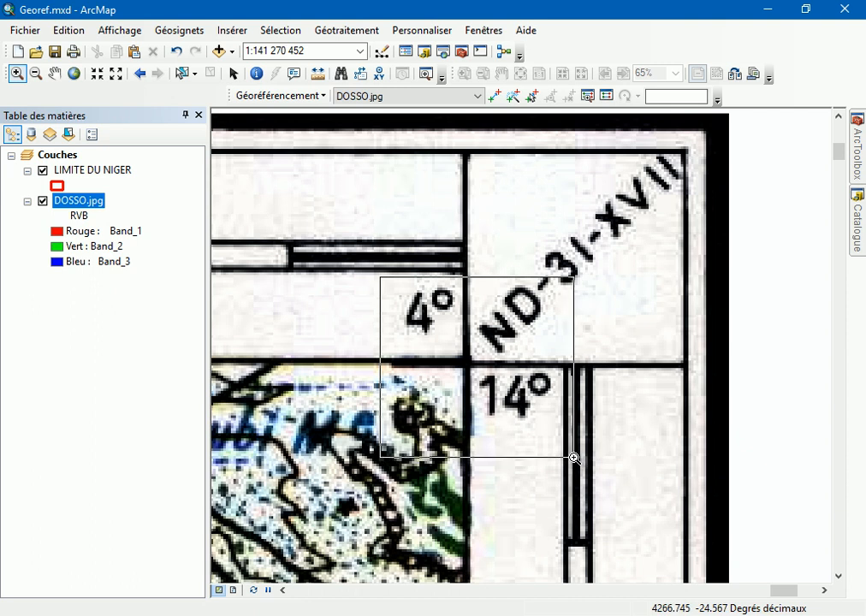
drag(573, 458, 573, 458)
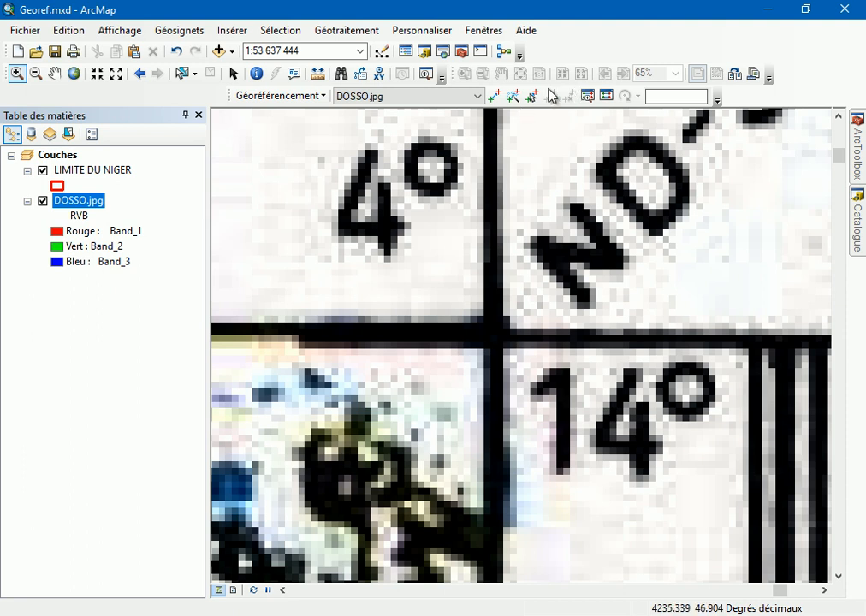
click(494, 98)
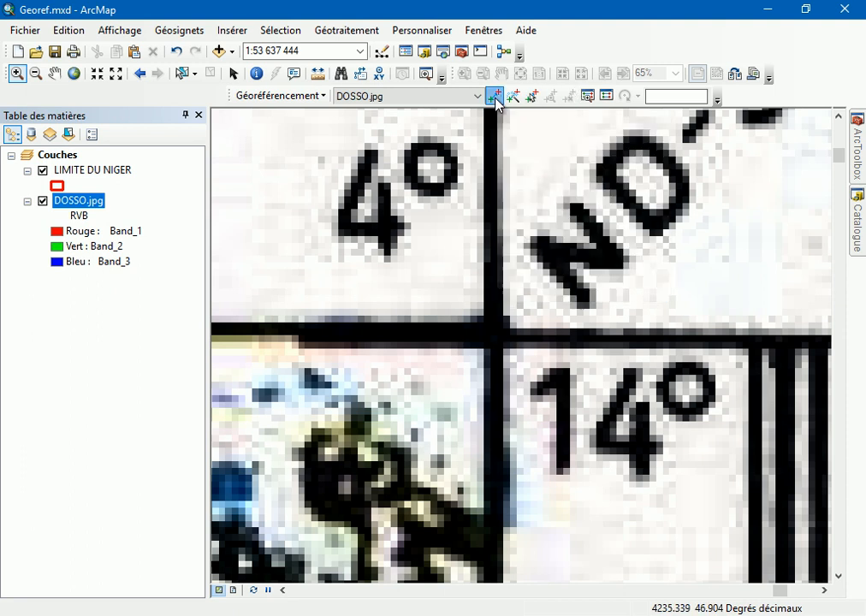
click(494, 333)
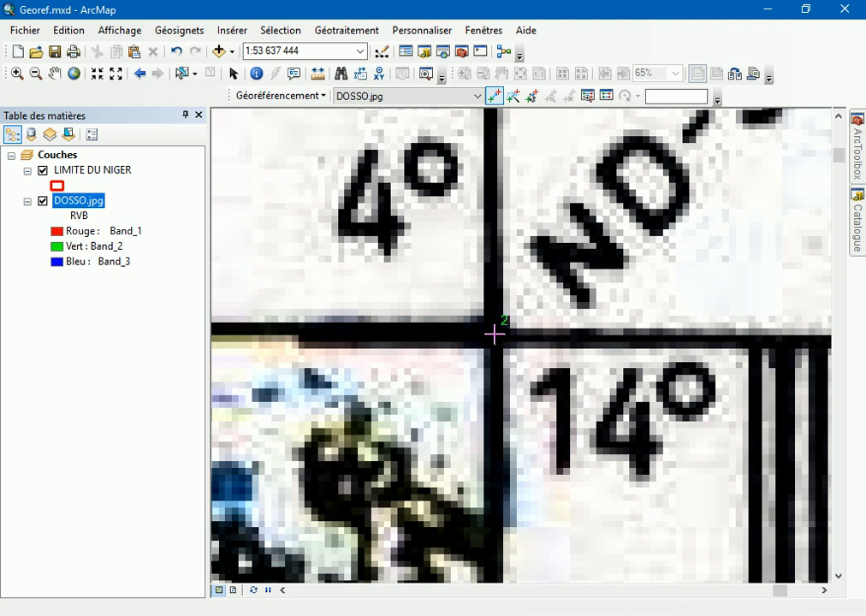
Set the second control point's target coordinates to X 4 and Y 14
right_click(494, 335)
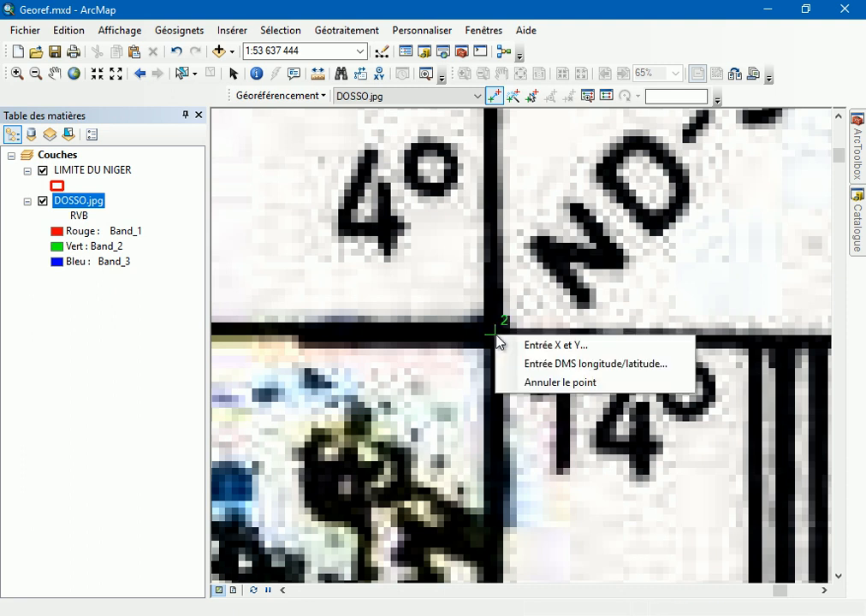
click(543, 345)
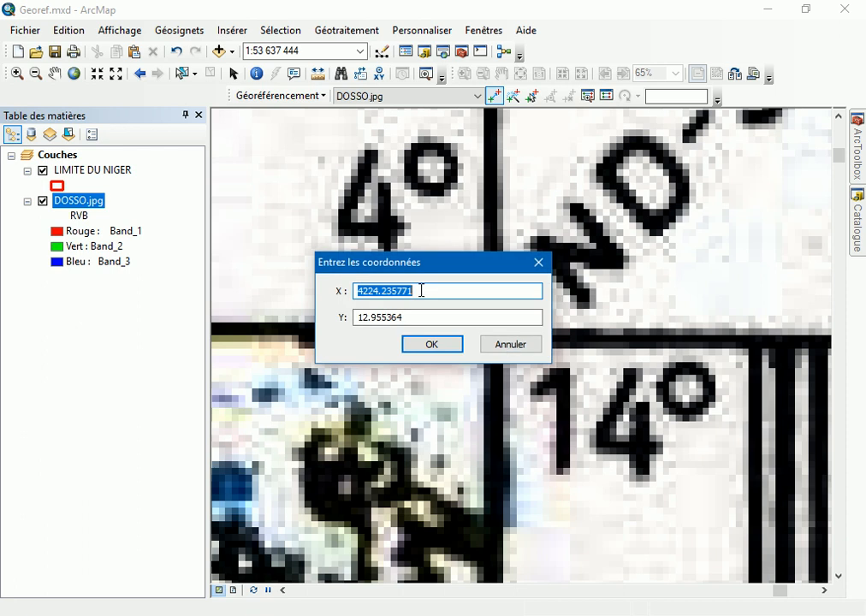
text(4)
drag(435, 317, 339, 317)
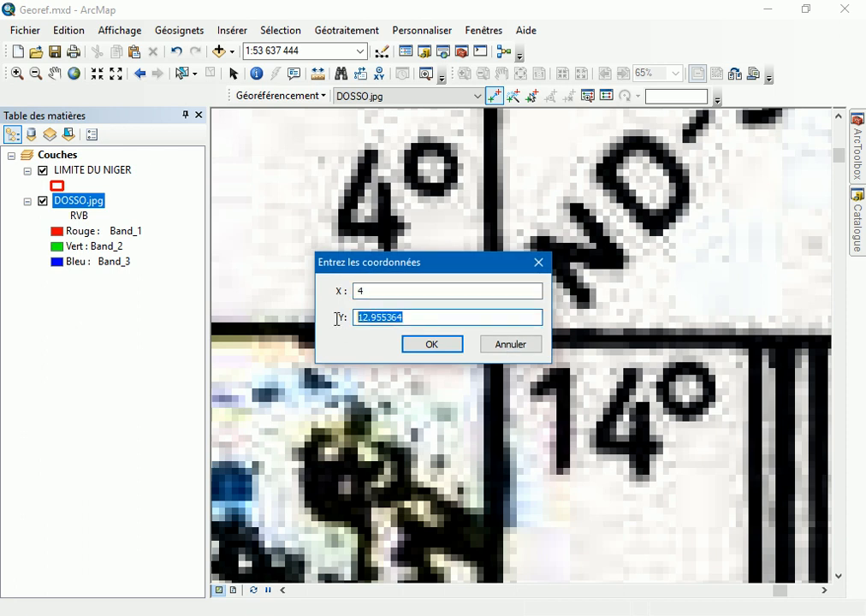
text(14)
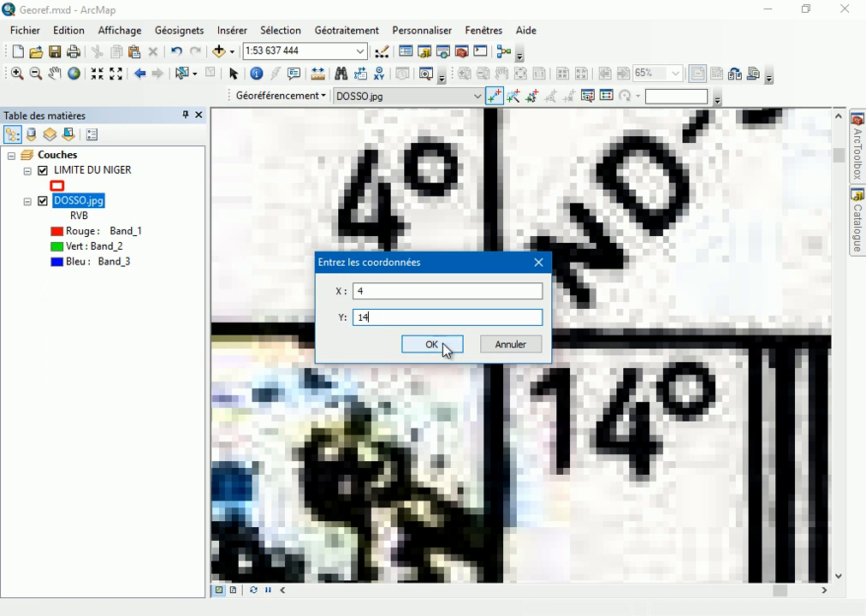
click(445, 346)
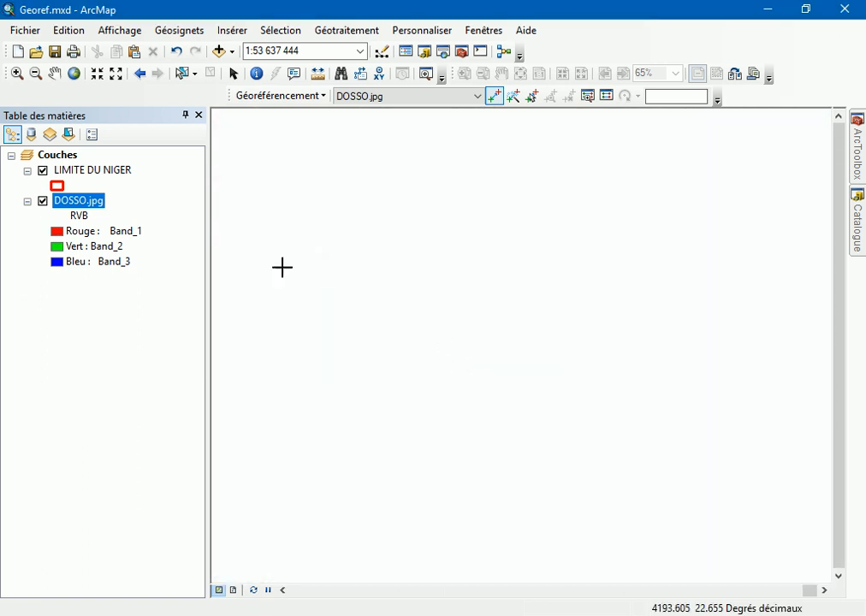
Place the third control point on the intersection of the 4° meridian and 13° parallel at the DOSSO map's lower-right corner
click(75, 73)
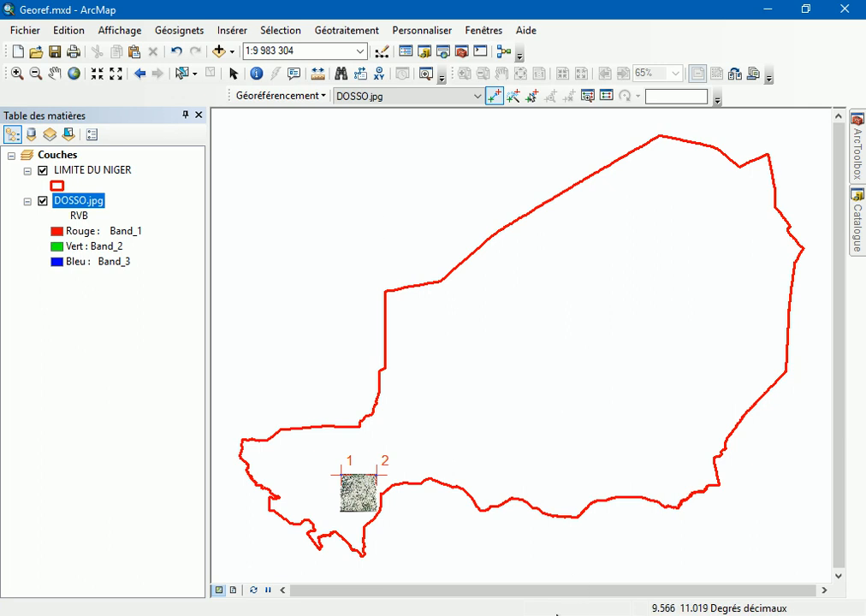
click(17, 74)
drag(319, 456, 404, 537)
drag(644, 455, 694, 504)
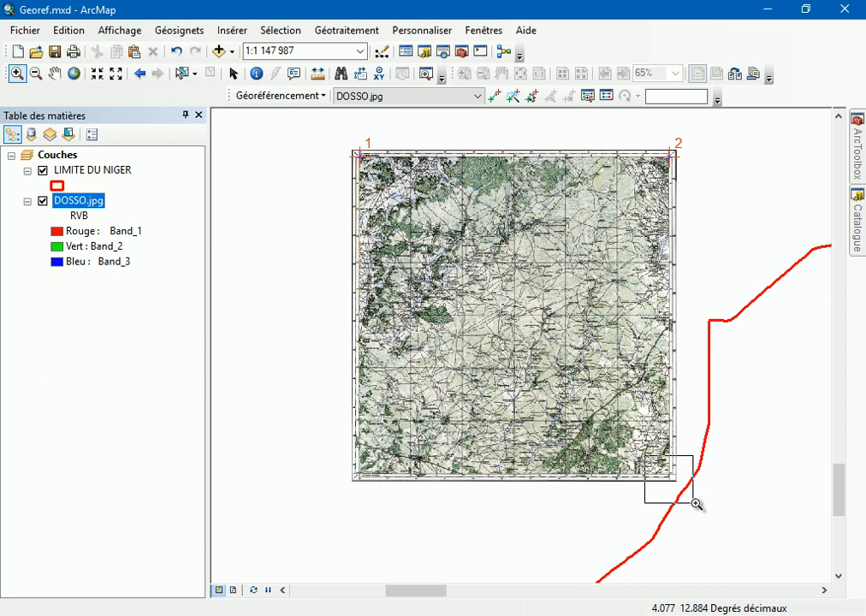
drag(693, 503, 701, 507)
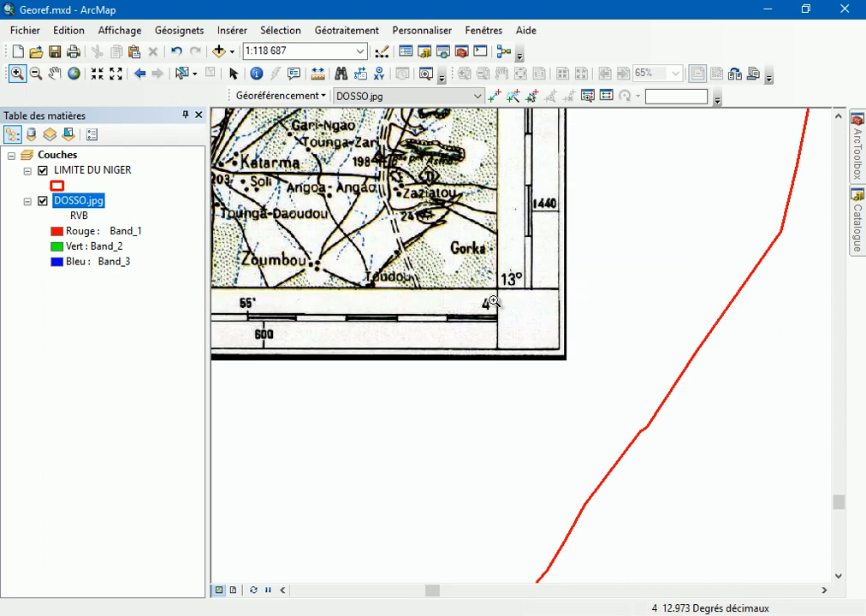
drag(464, 261, 578, 369)
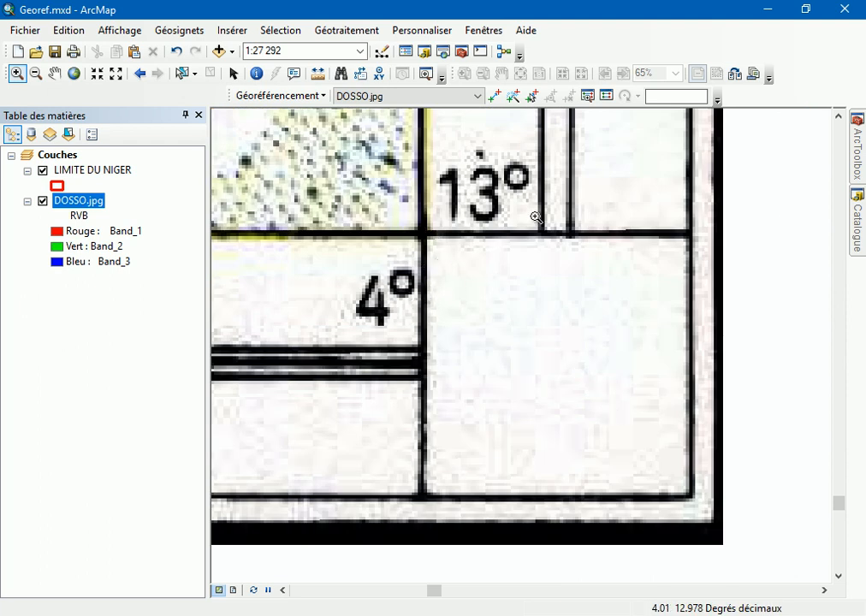
drag(355, 184, 528, 366)
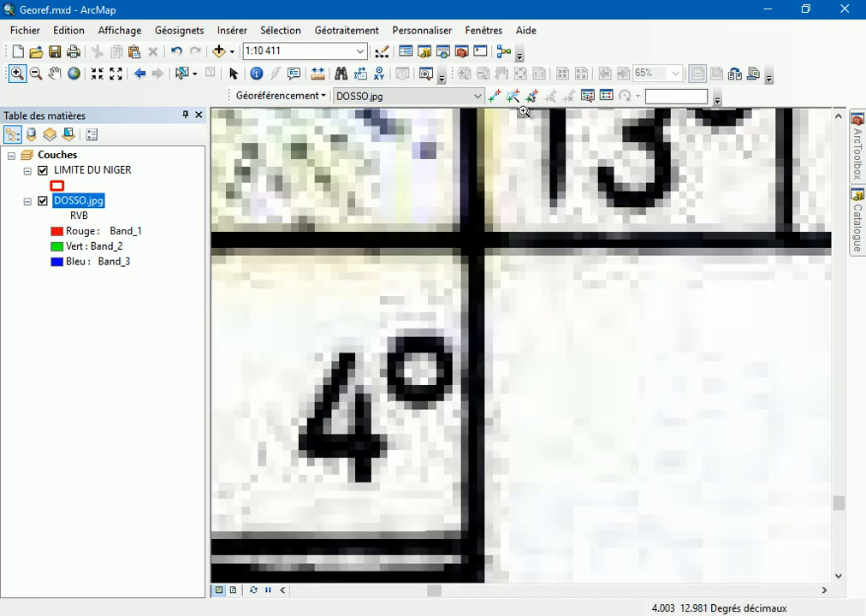
click(494, 96)
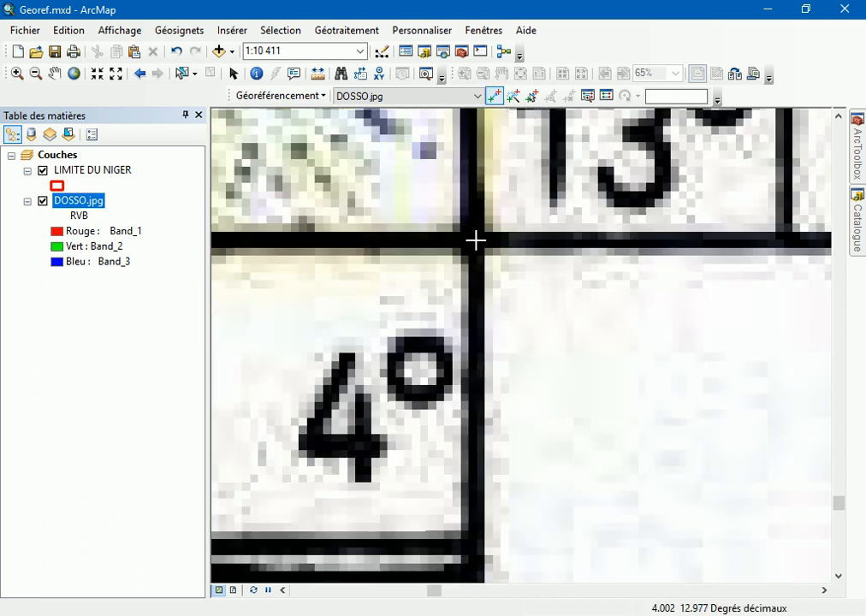
click(476, 241)
Set the third control point's target coordinates to X 4 and Y 13
right_click(476, 241)
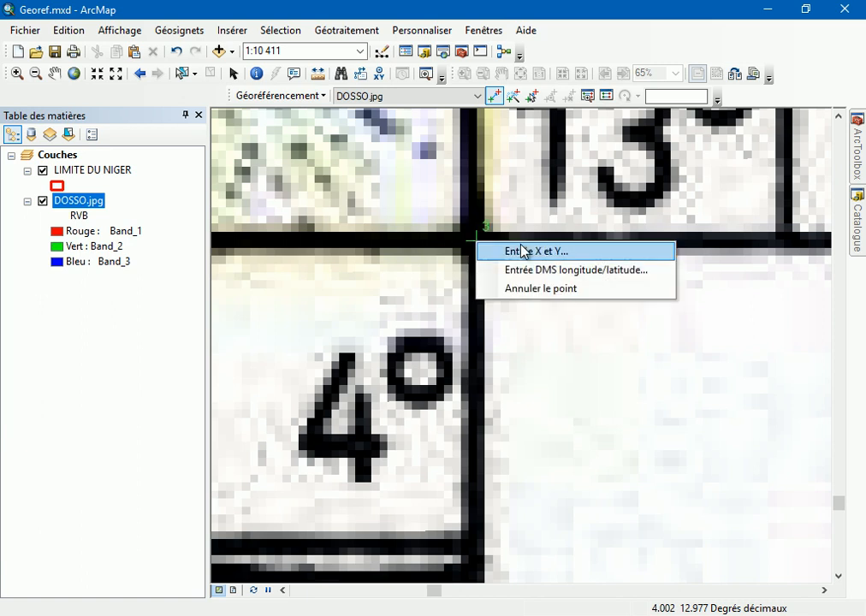
click(528, 252)
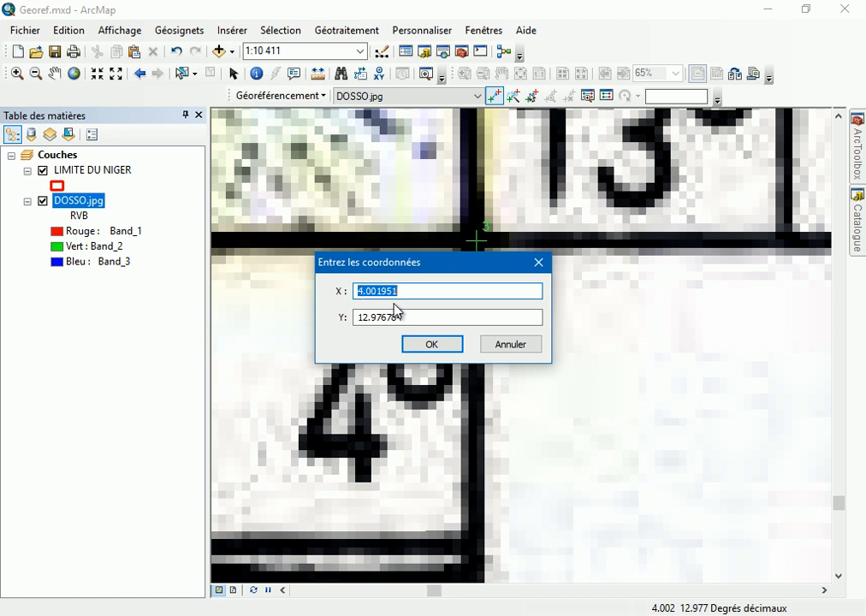
text(4)
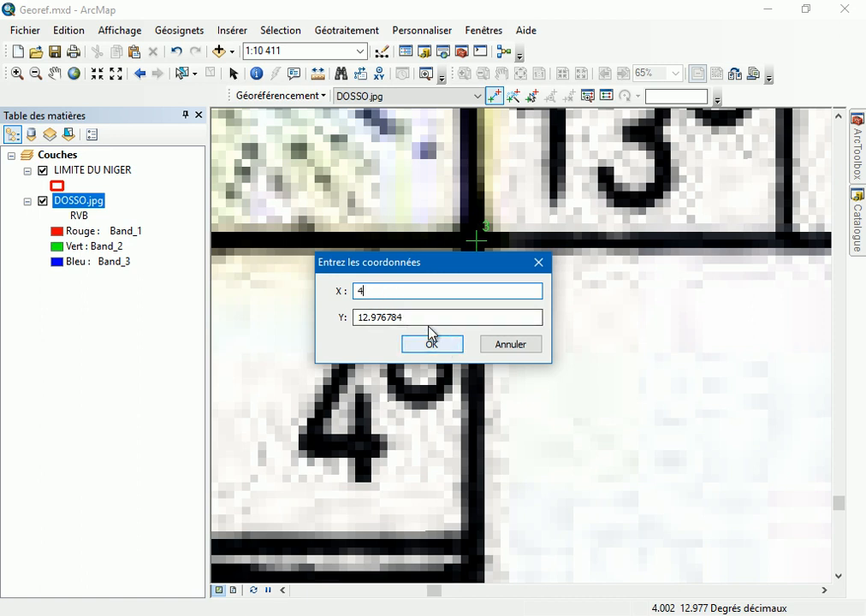
drag(416, 316, 312, 316)
text(13)
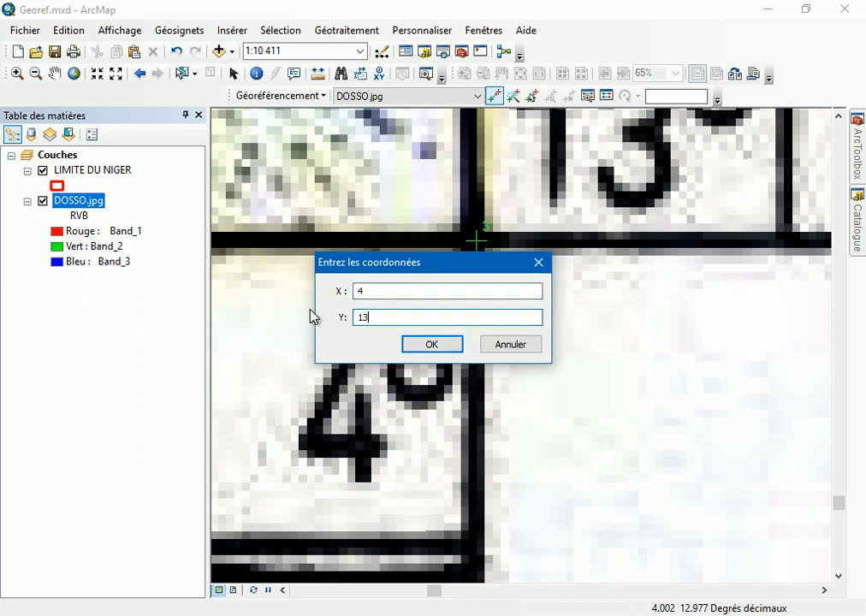
click(432, 346)
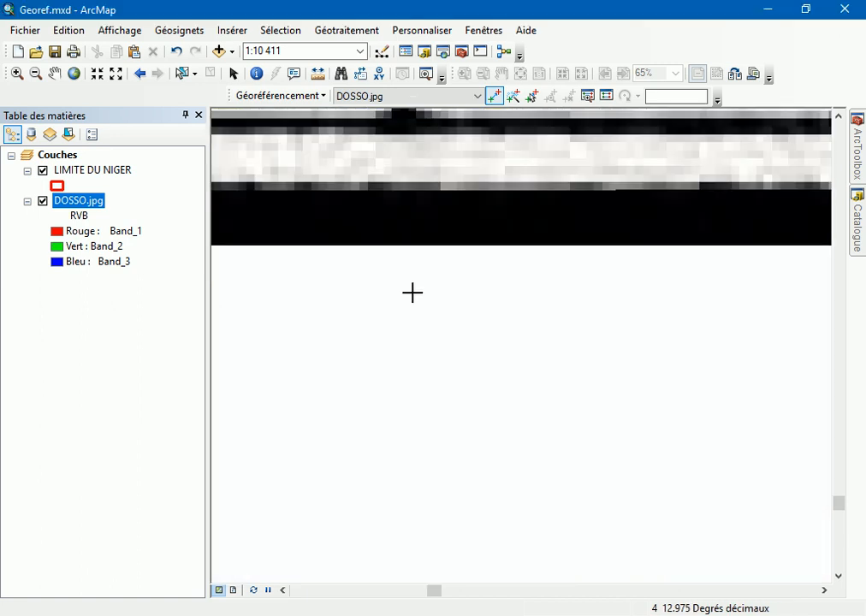
Examine the map's fit against the Niger boundary, then review the control points' residuals and available transformations in a widened link table
click(79, 76)
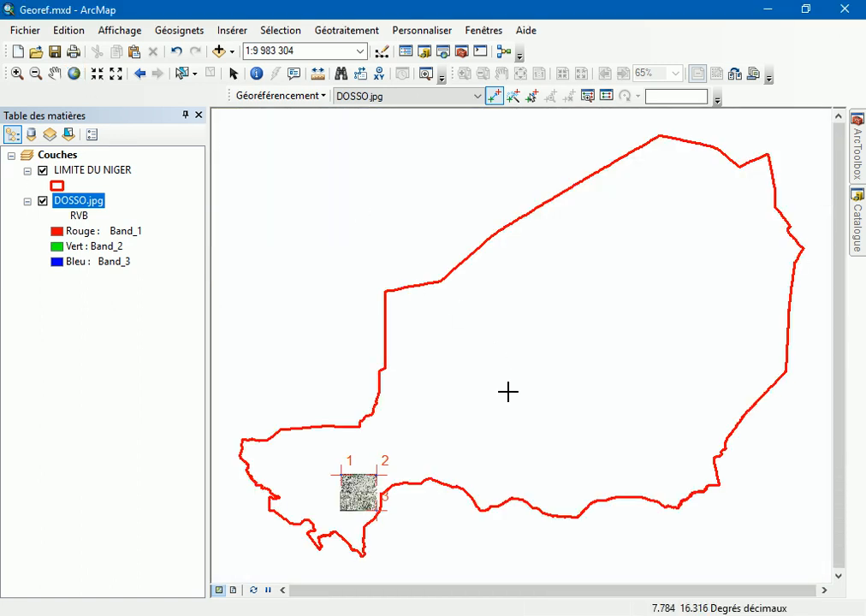
right_click(92, 204)
click(166, 294)
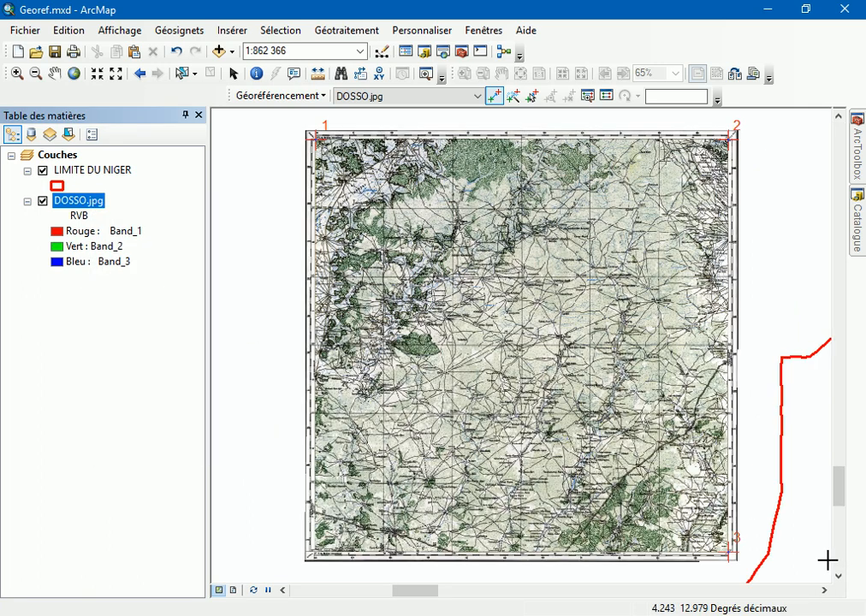
click(607, 95)
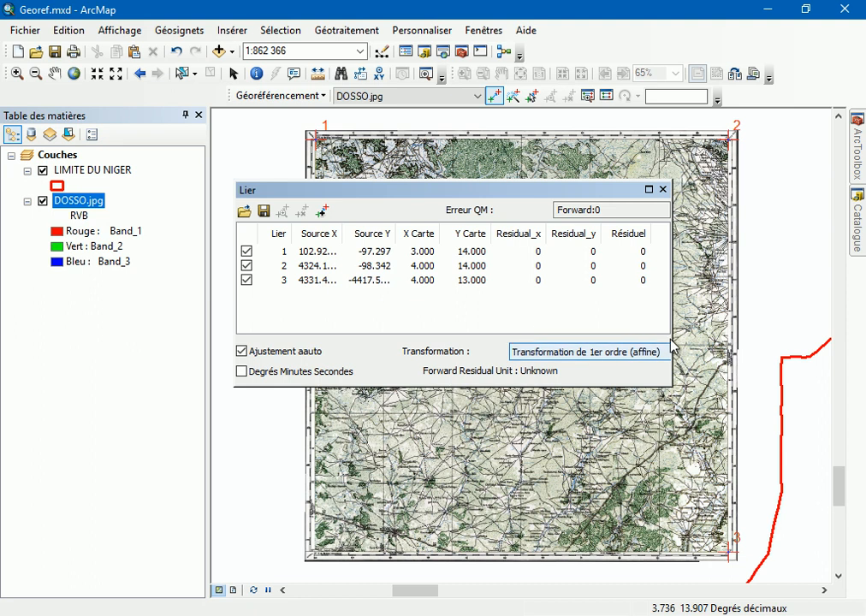
drag(672, 332, 726, 331)
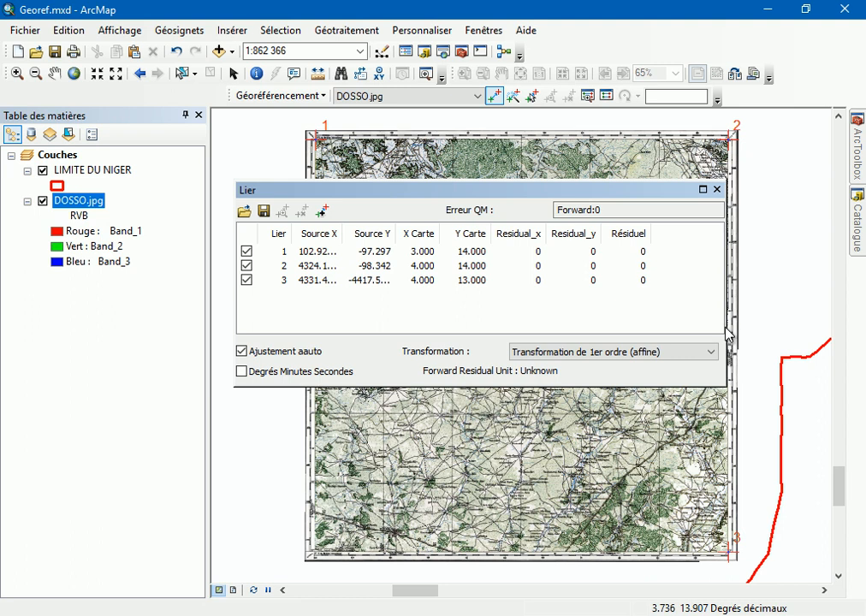
click(604, 360)
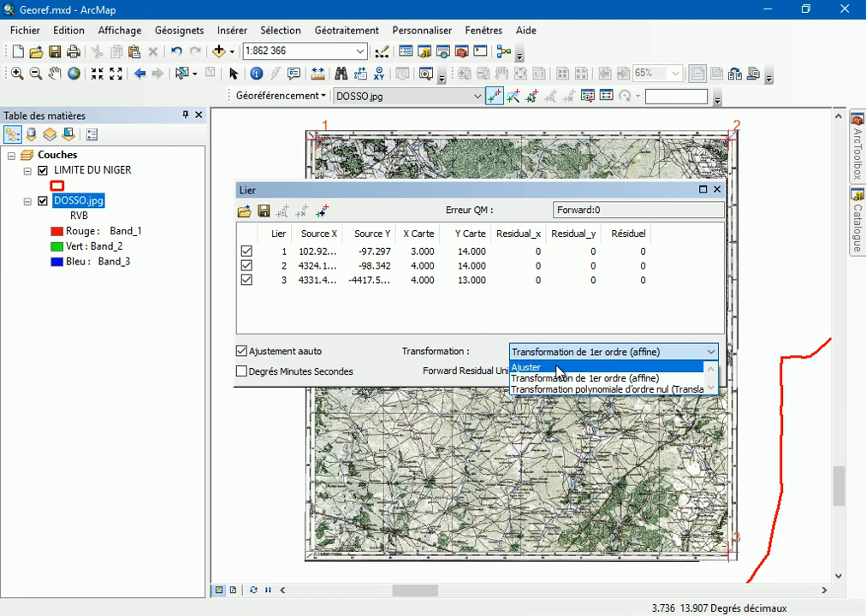
click(466, 342)
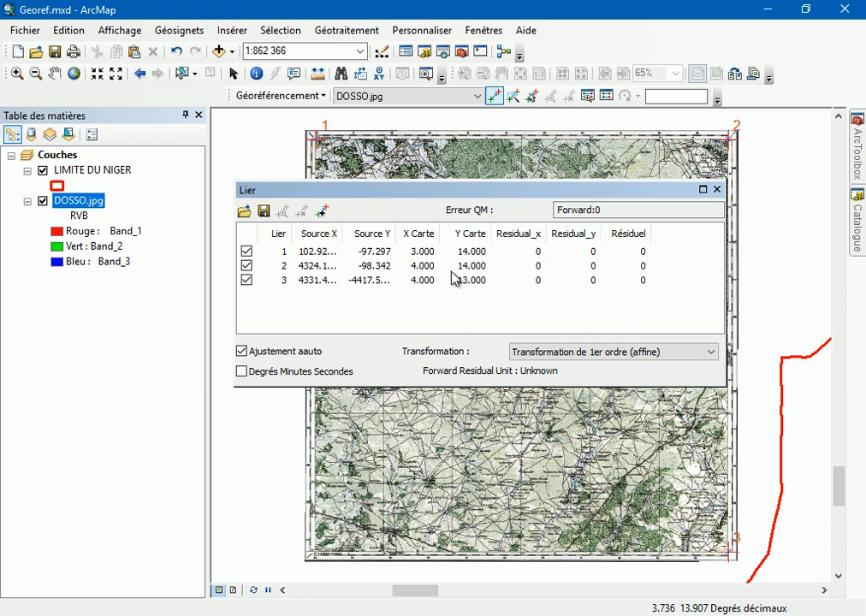
Place the fourth control point on the intersection of the 3° meridian and 13° parallel at the DOSSO map's lower-left corner
click(17, 75)
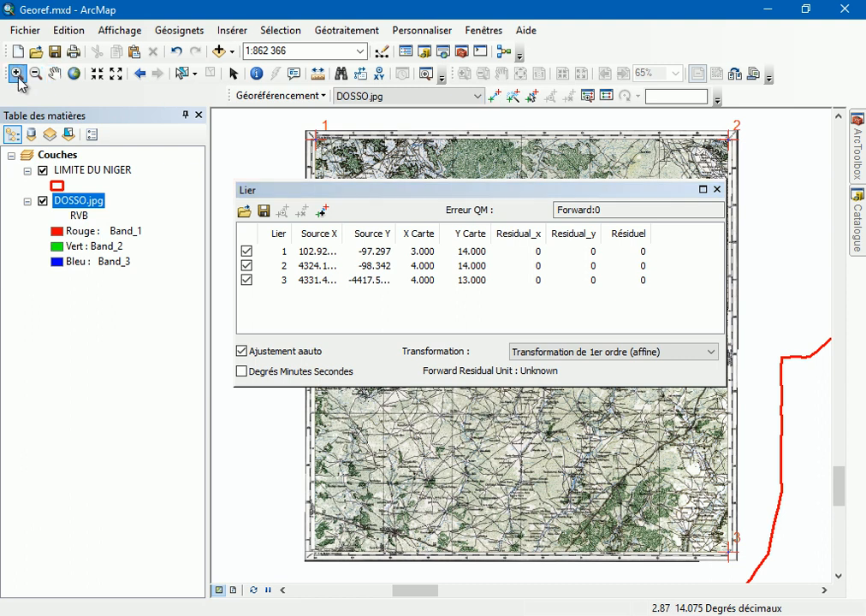
drag(283, 532, 336, 573)
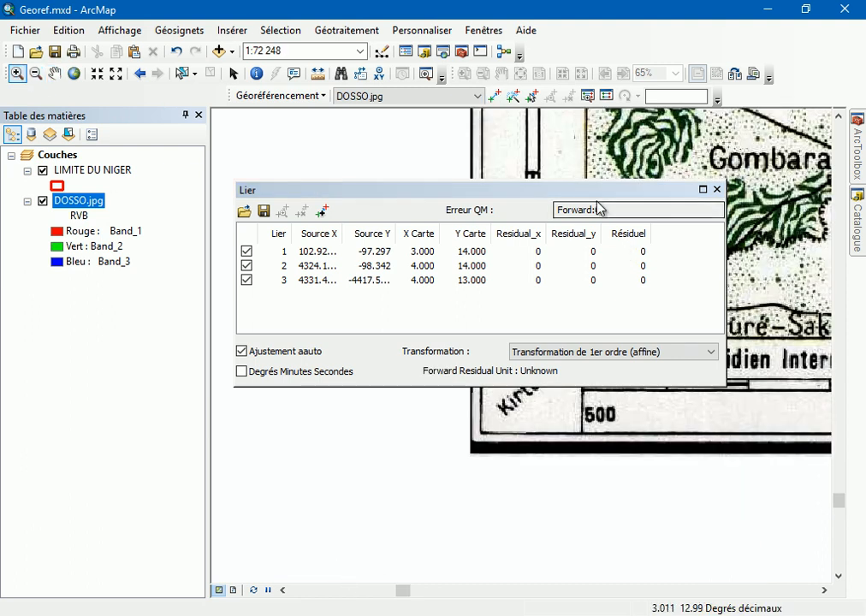
drag(551, 191, 282, 287)
drag(524, 299, 647, 411)
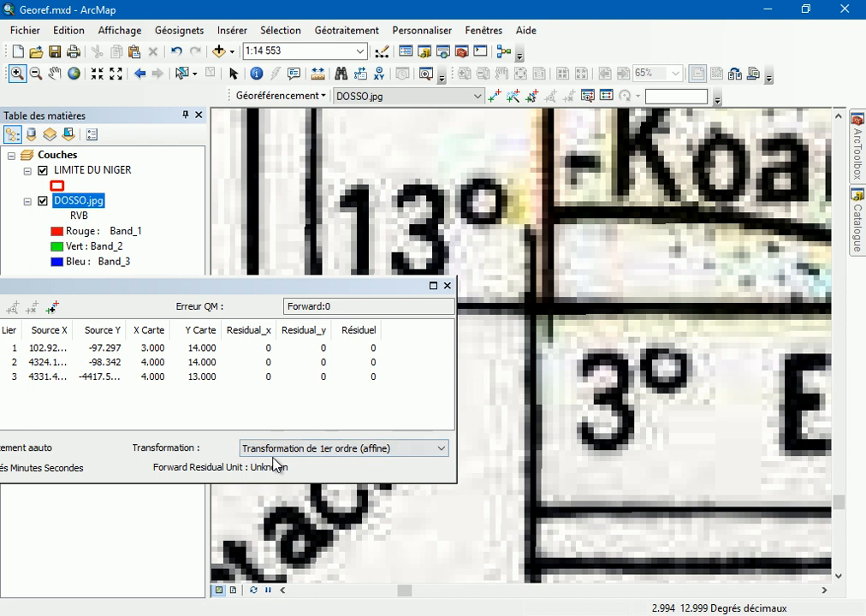
drag(494, 243, 611, 400)
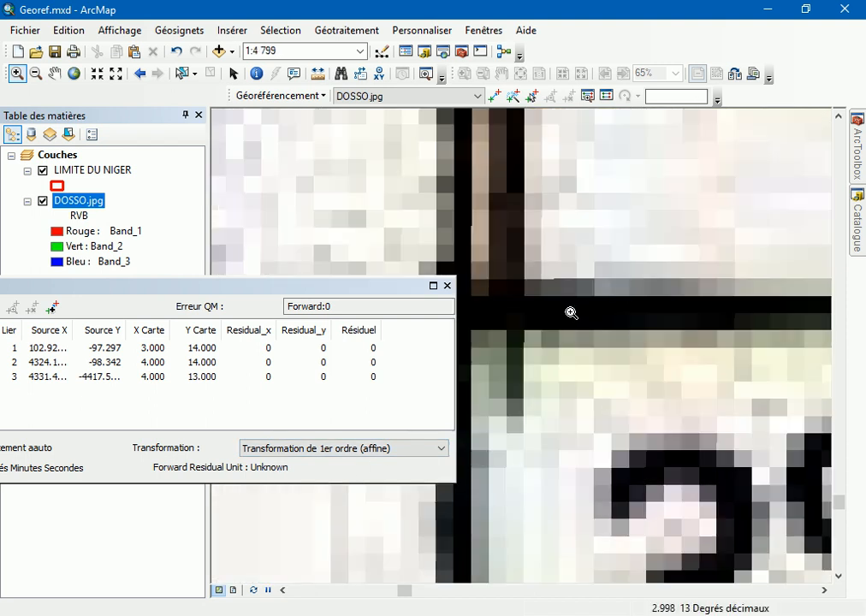
scroll(660, 355, down, 2)
click(493, 96)
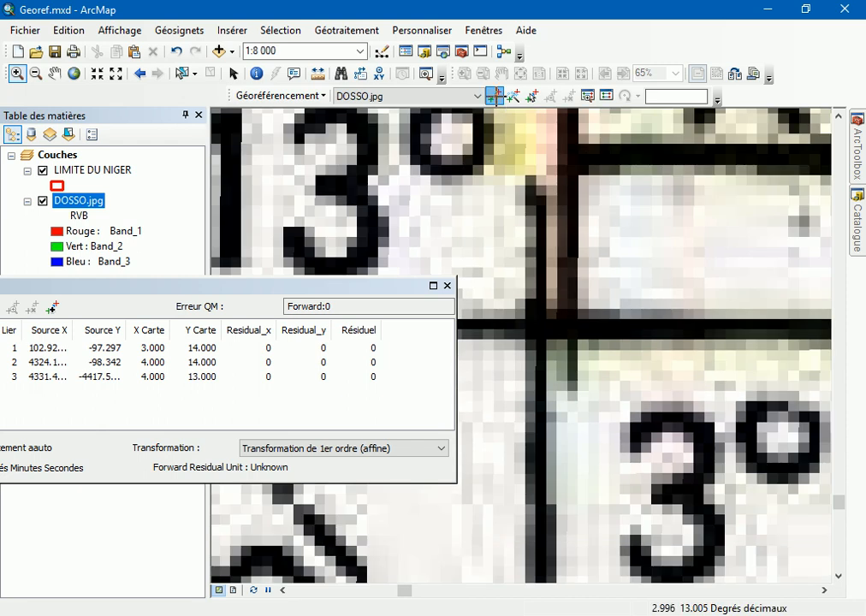
click(562, 327)
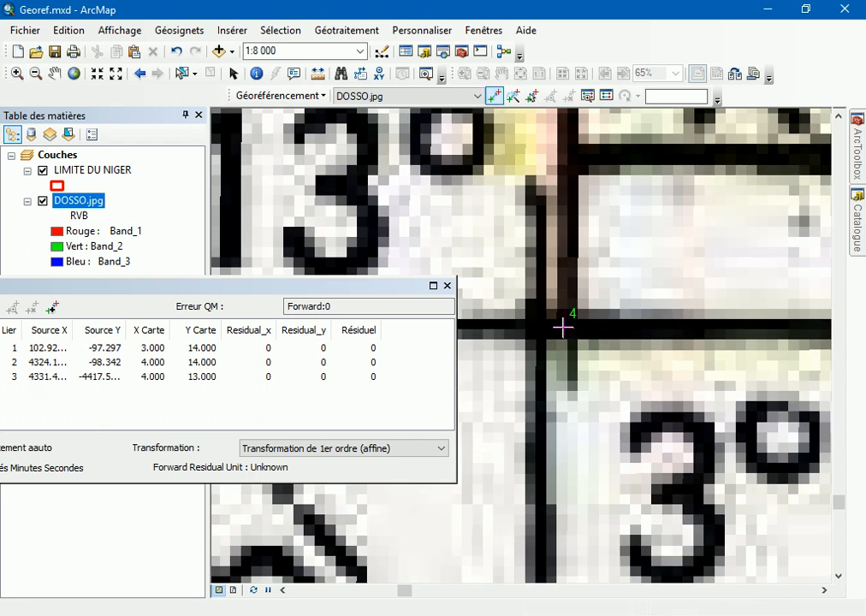
Set the fourth control point's target coordinates to X 3 and Y 13
right_click(562, 327)
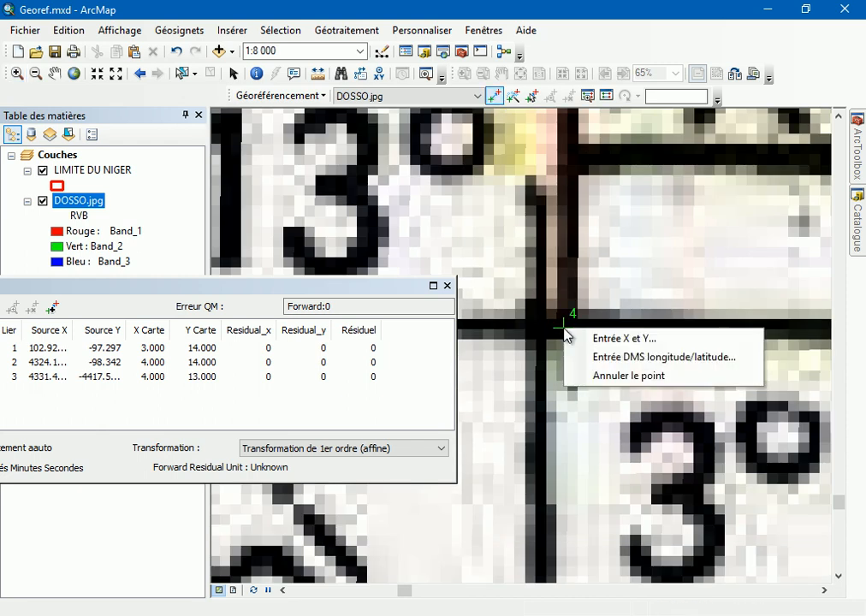
click(606, 347)
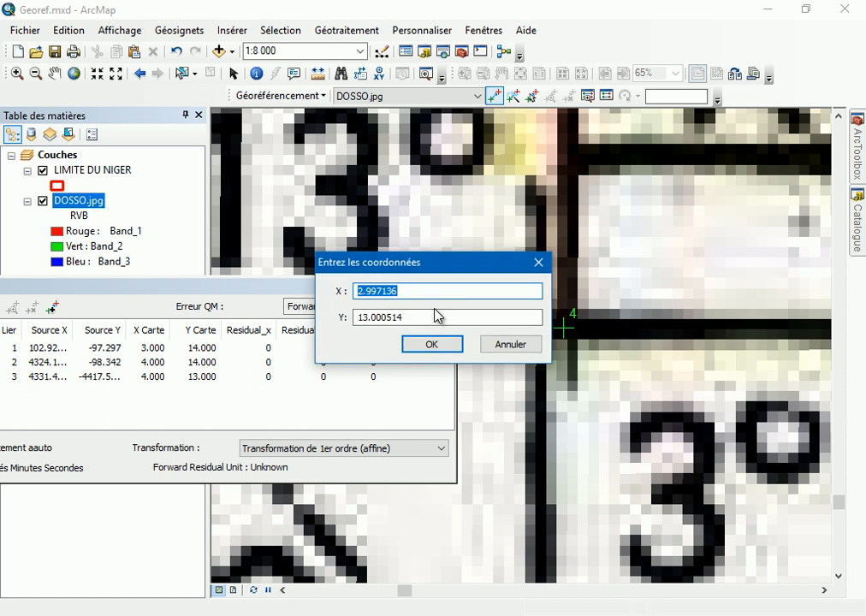
text(3)
drag(416, 317, 349, 328)
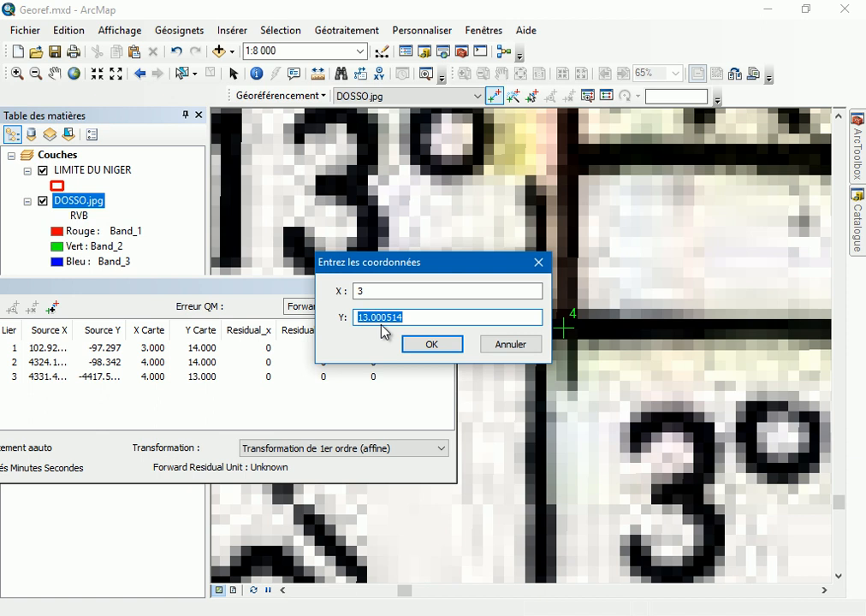
text(13)
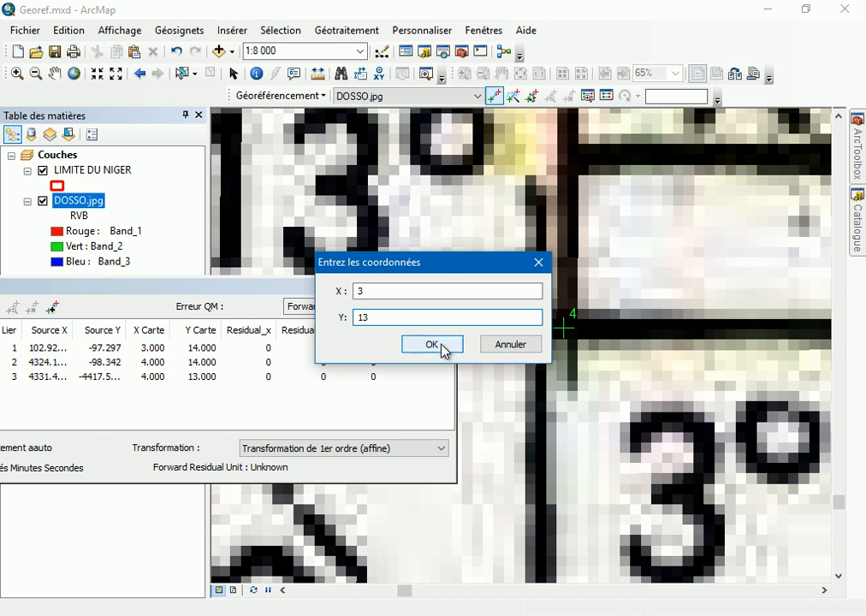
click(441, 346)
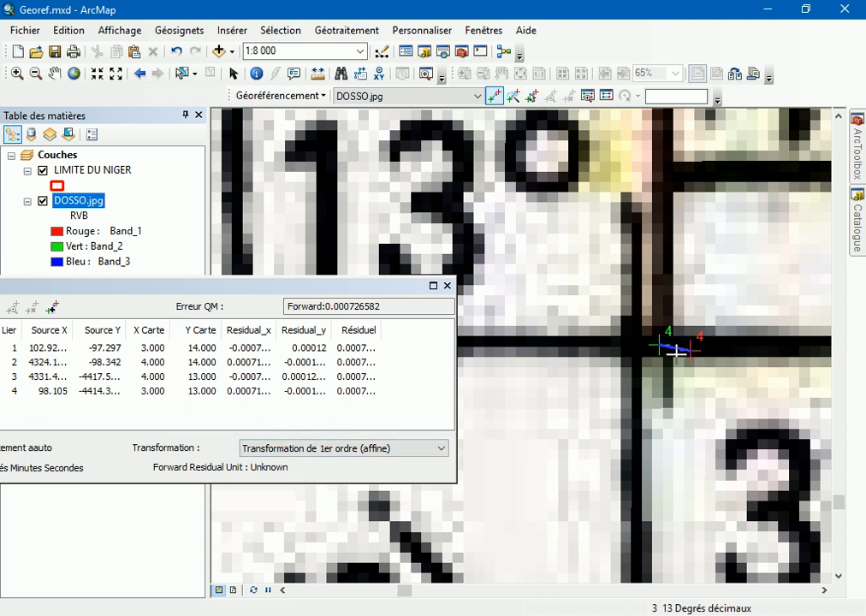
Widen the link table and its residual columns to review the total RMS error and each control point's full residuals
drag(298, 288, 480, 288)
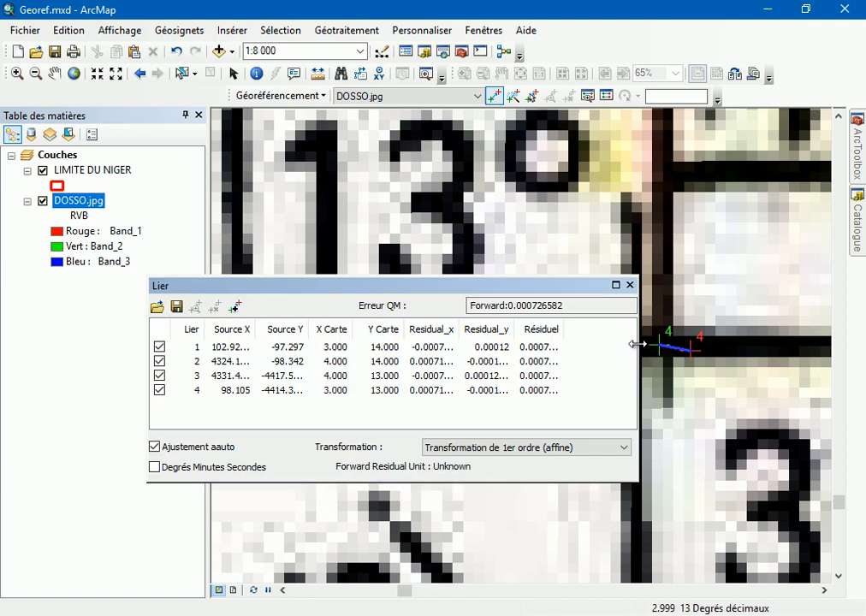
drag(643, 345, 701, 346)
drag(563, 329, 599, 328)
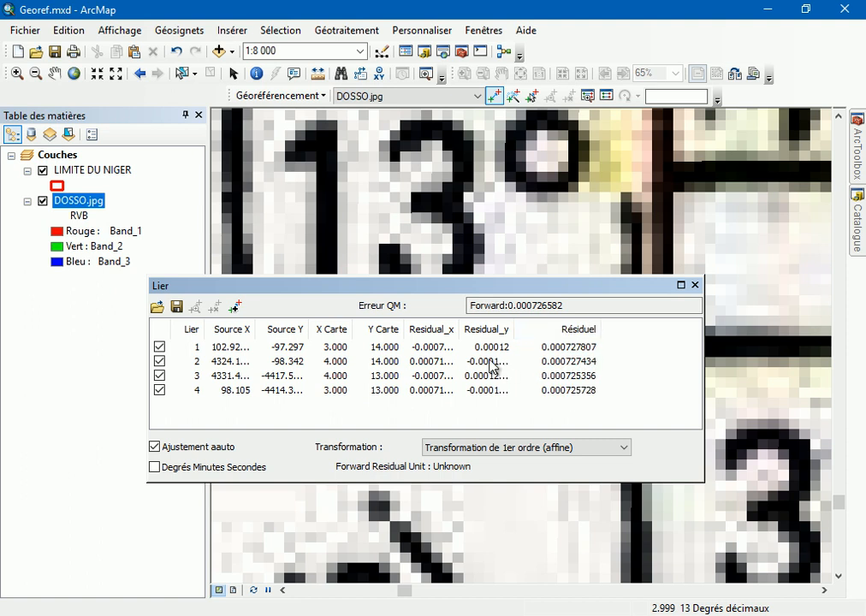
drag(564, 304, 472, 300)
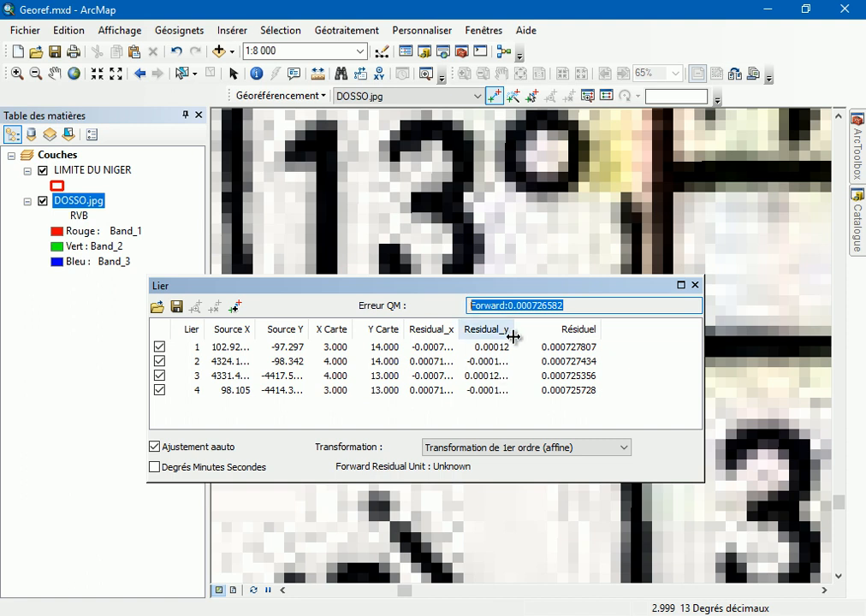
drag(513, 332, 523, 332)
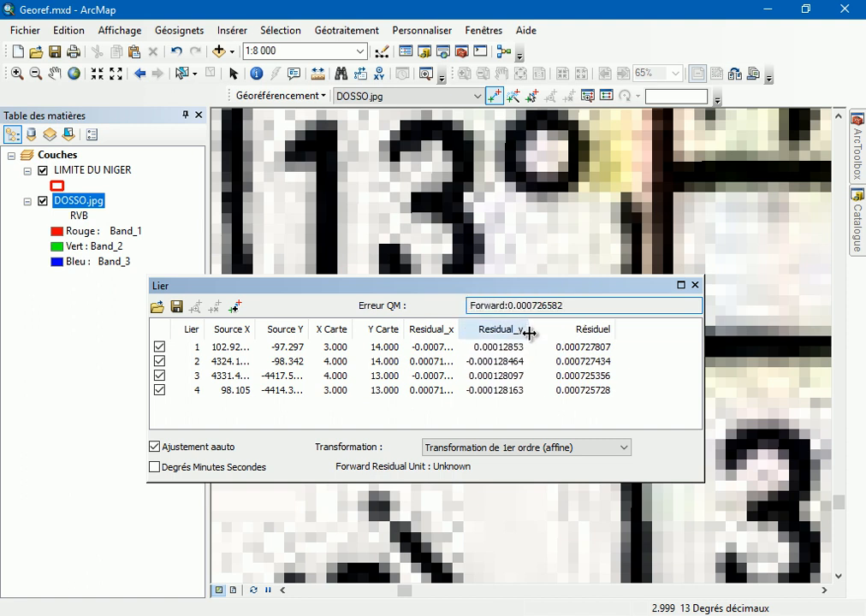
double_click(458, 332)
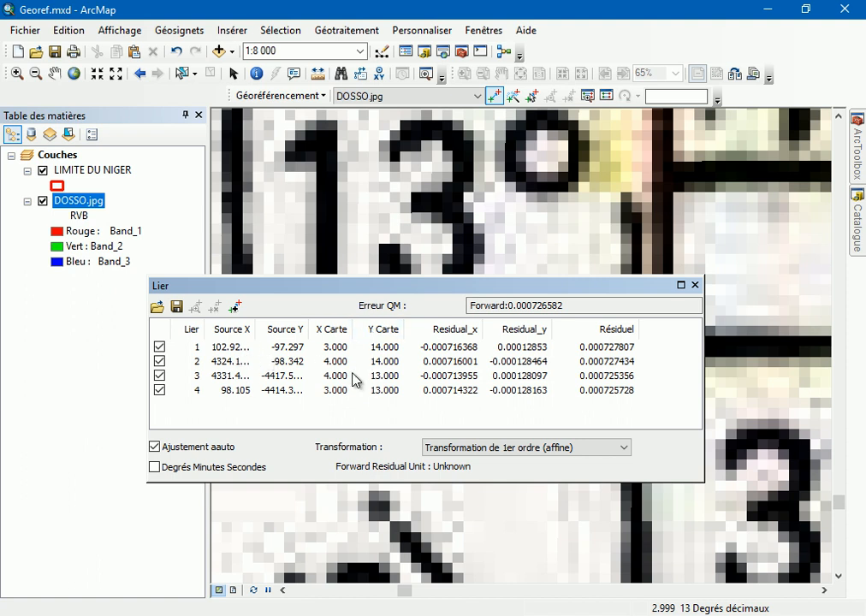
Review the available transformations in the link table and change the transformation from first-order affine to Ajuster
click(494, 447)
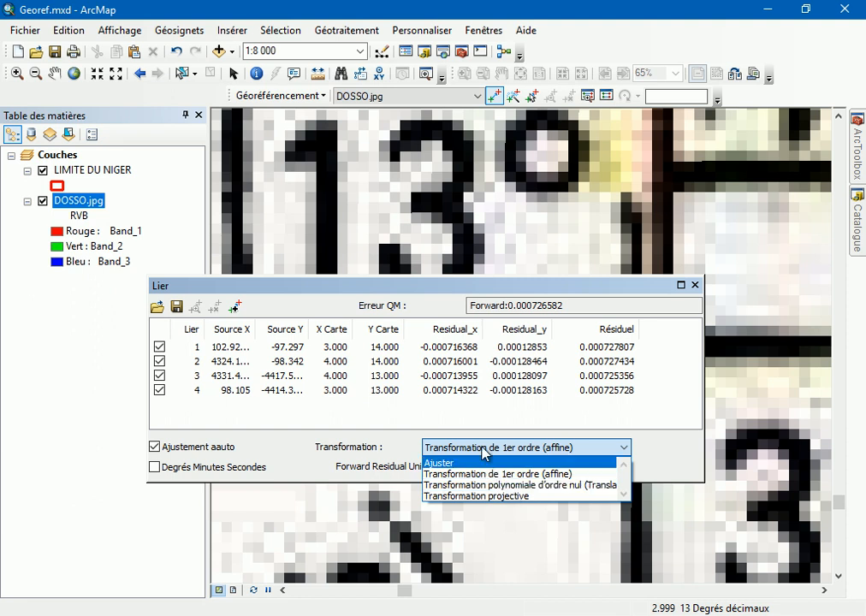
click(695, 473)
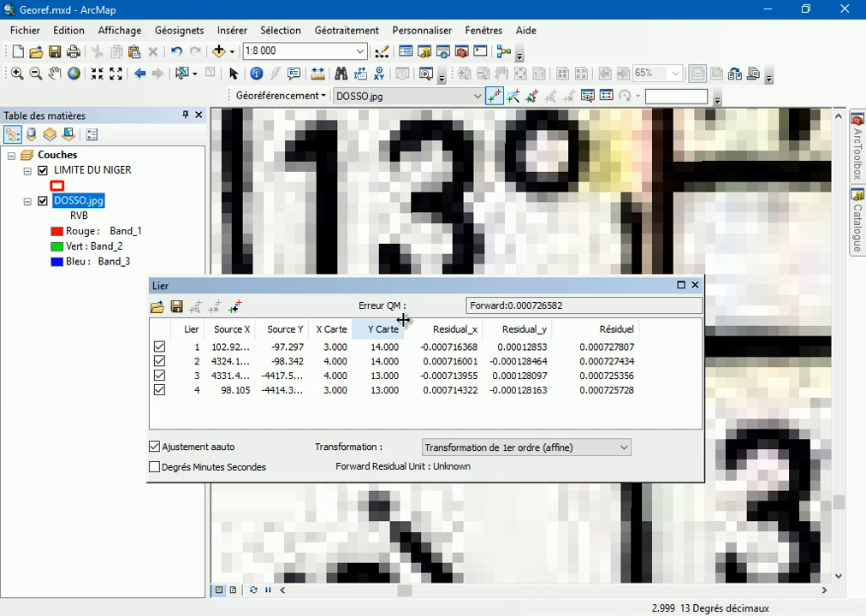
click(545, 448)
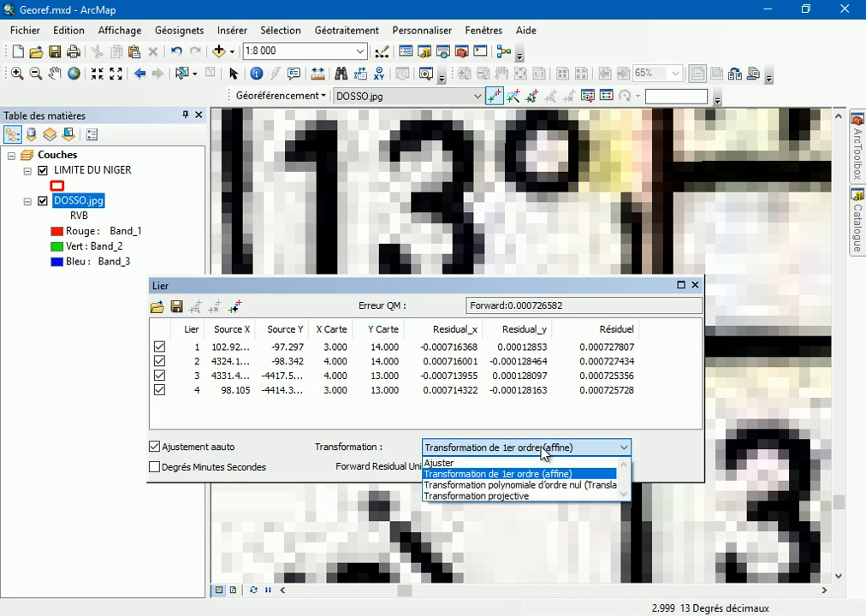
click(502, 472)
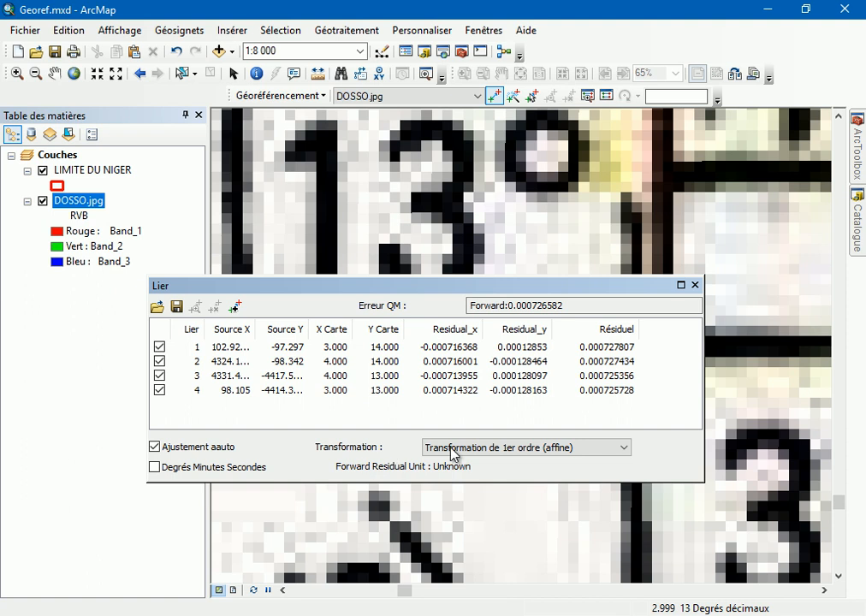
click(540, 458)
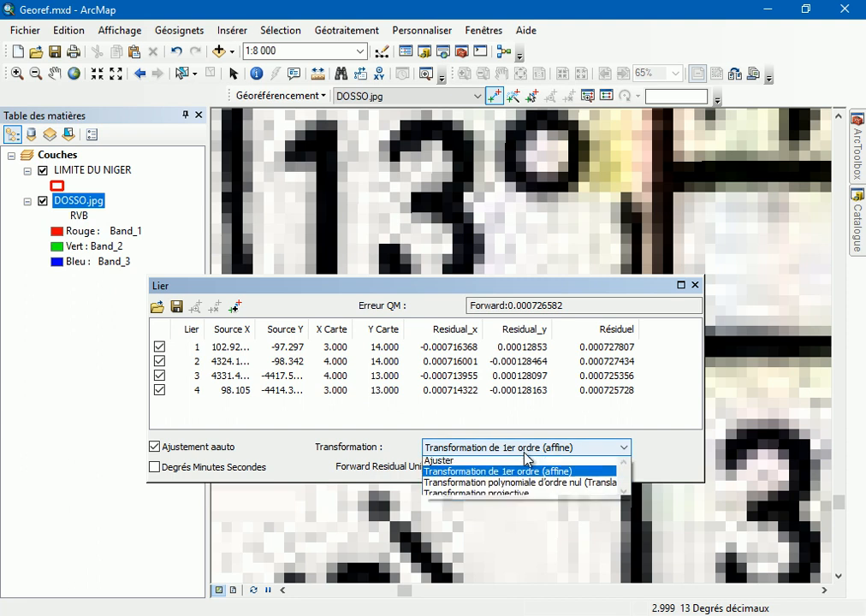
click(471, 463)
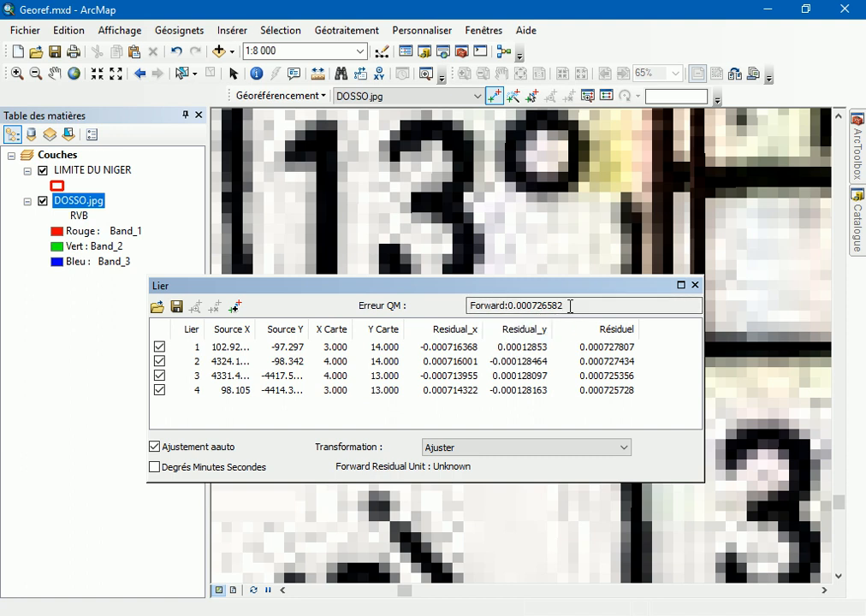
Examine the total RMS error in the link table, then reposition the table over the map
drag(563, 305, 583, 305)
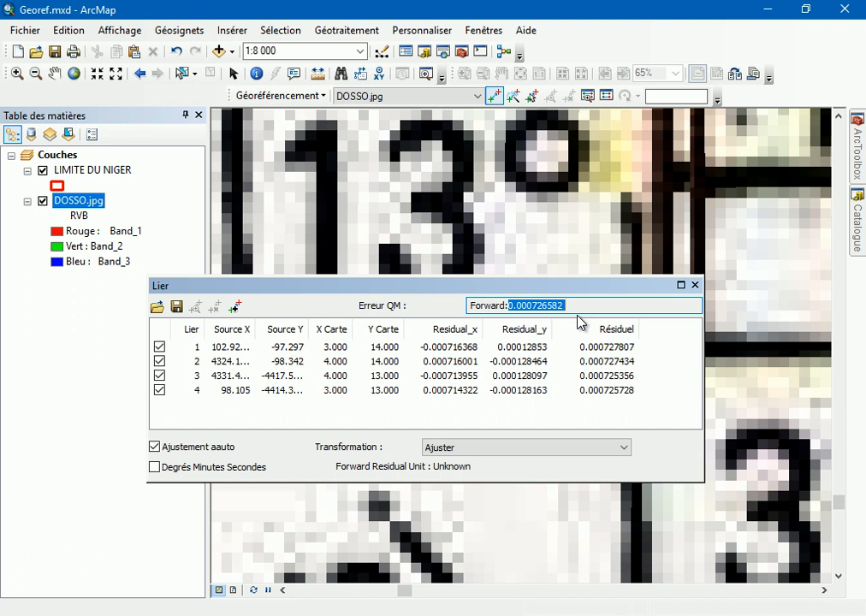
click(528, 305)
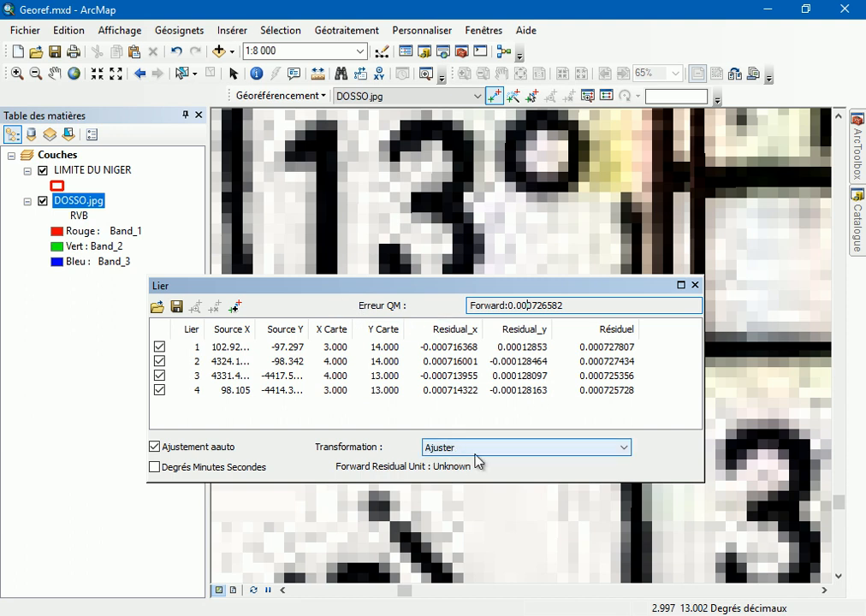
drag(392, 291, 552, 279)
drag(605, 276, 528, 254)
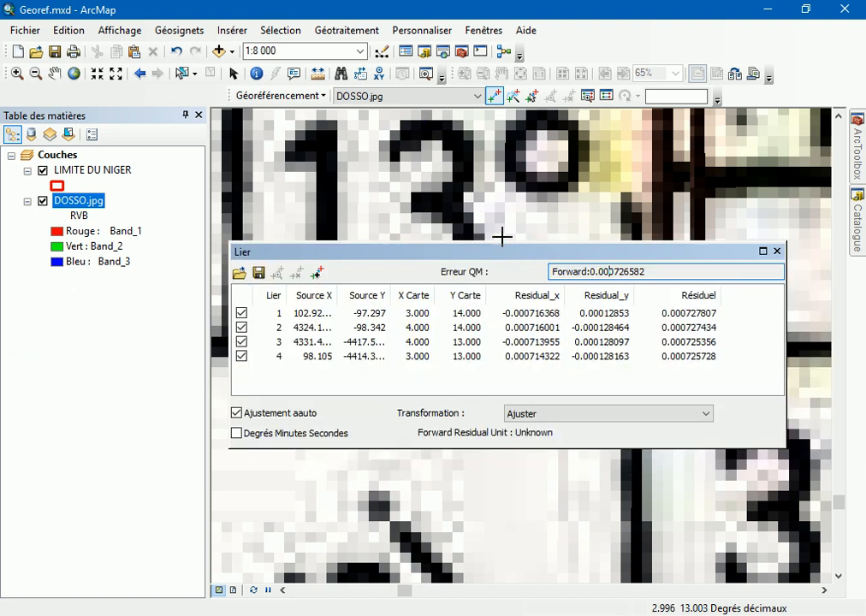
Start rectifying the DOSSO map and choose C:\GEOREFERENCEMENT as the output location
click(308, 100)
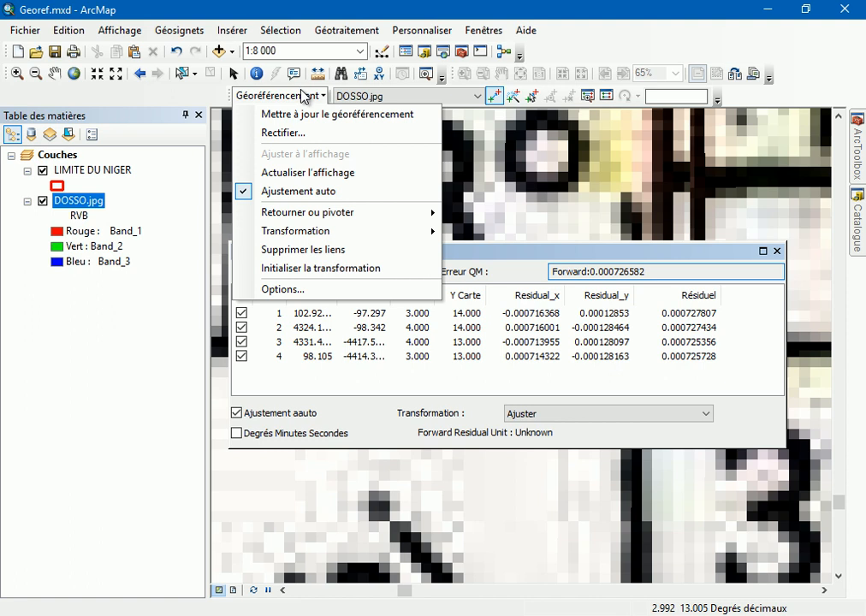
click(303, 133)
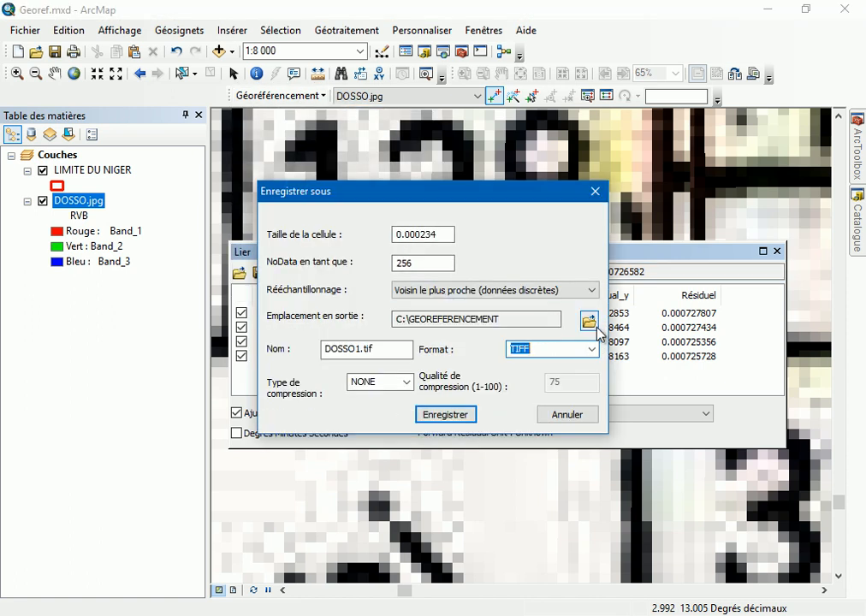
click(589, 322)
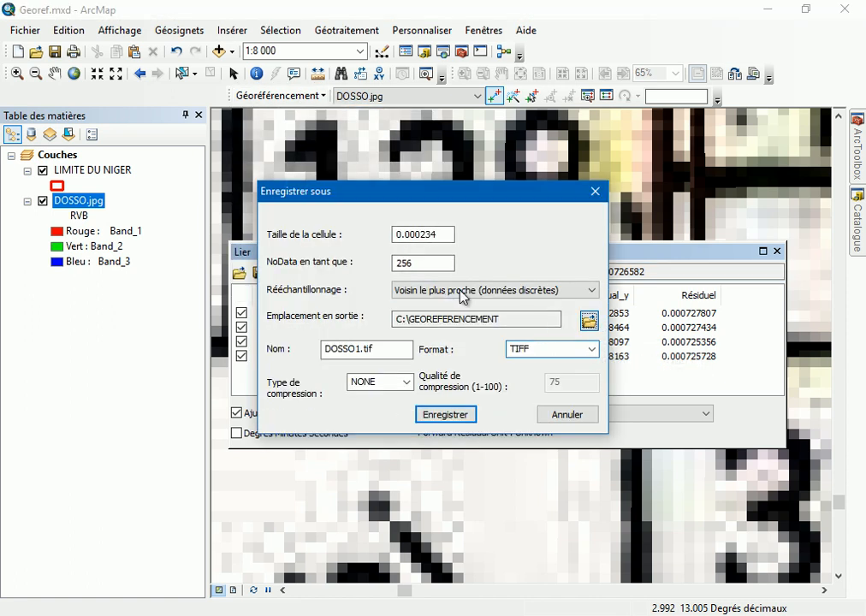
click(590, 321)
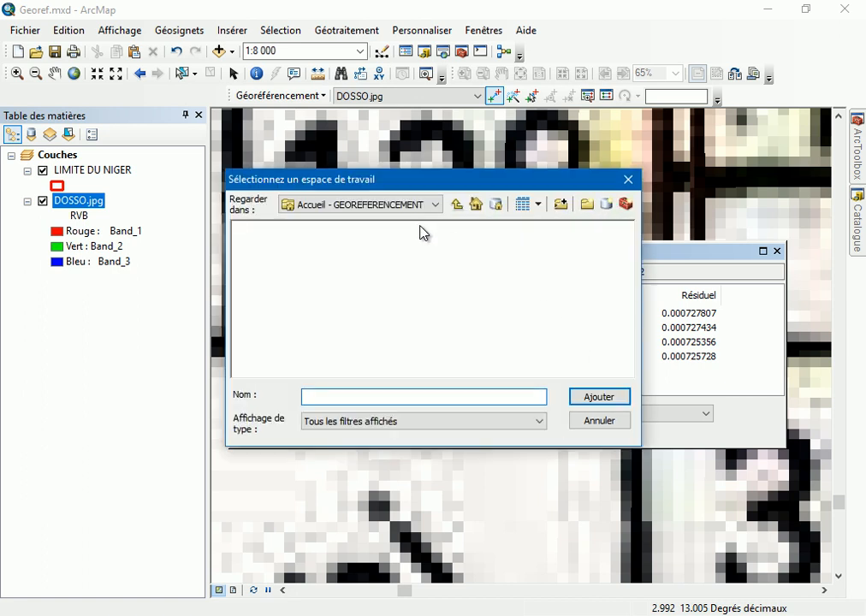
click(437, 205)
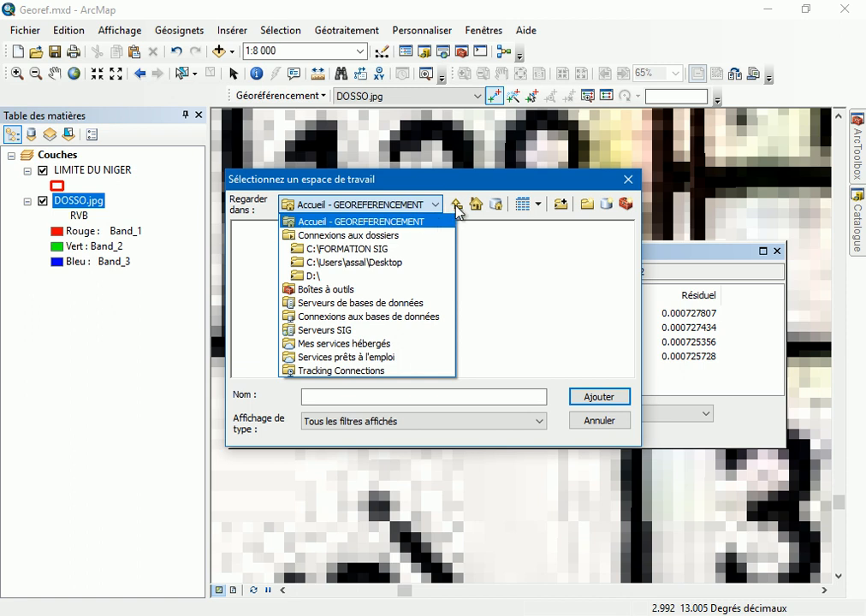
click(456, 206)
click(304, 233)
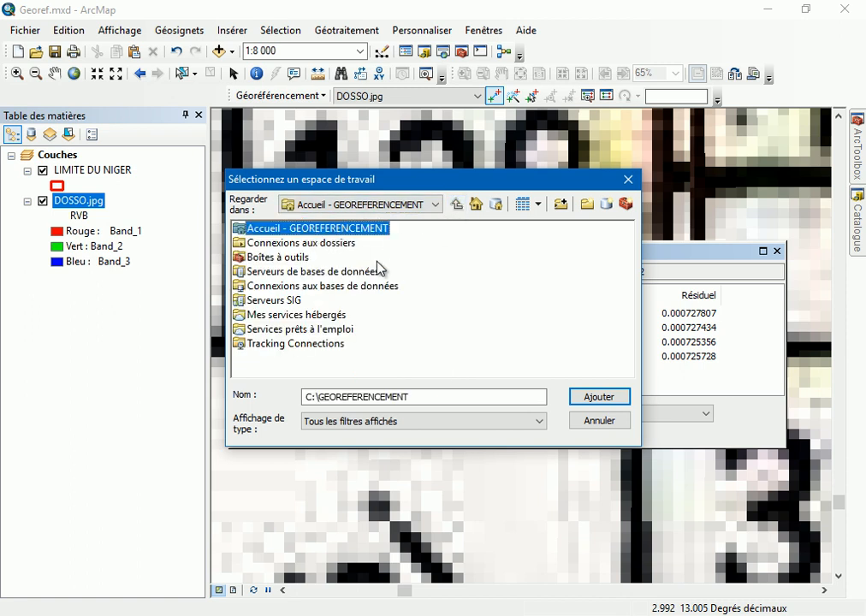
click(316, 396)
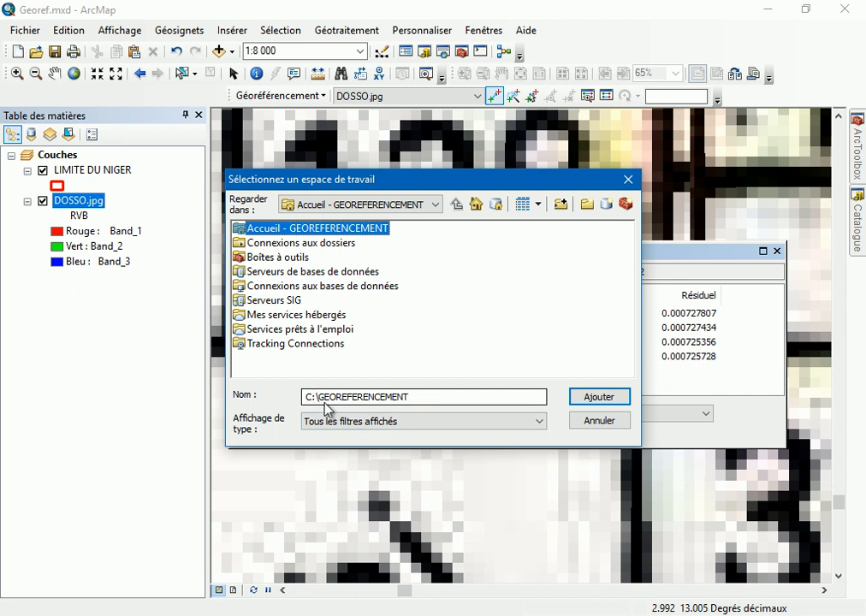
click(617, 401)
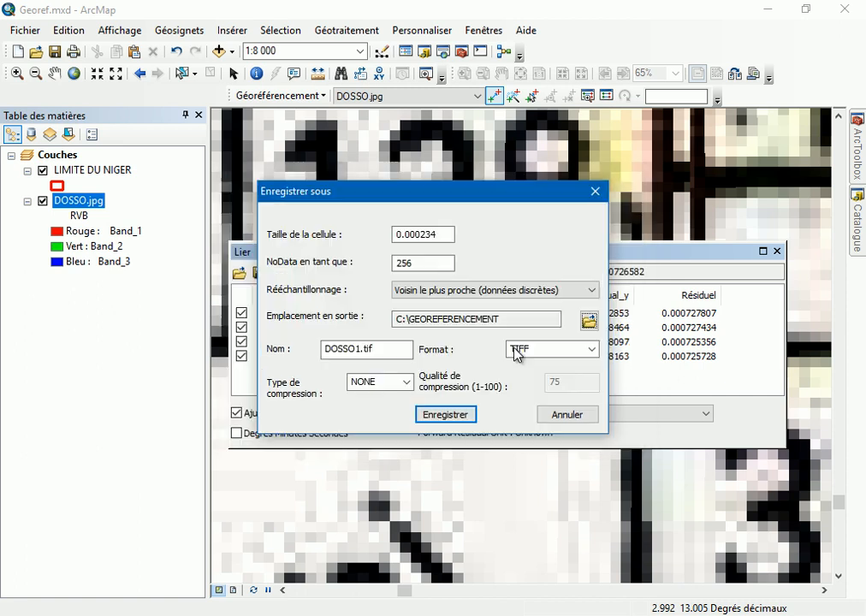
Name the rectified raster DOSSO_Geo.tif, keep the TIFF format, and save it
drag(440, 234, 407, 244)
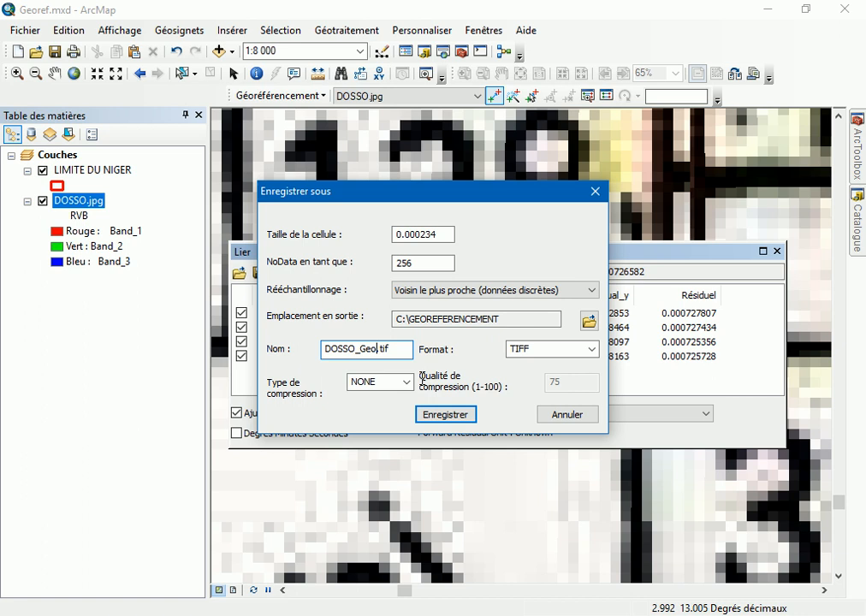
click(591, 349)
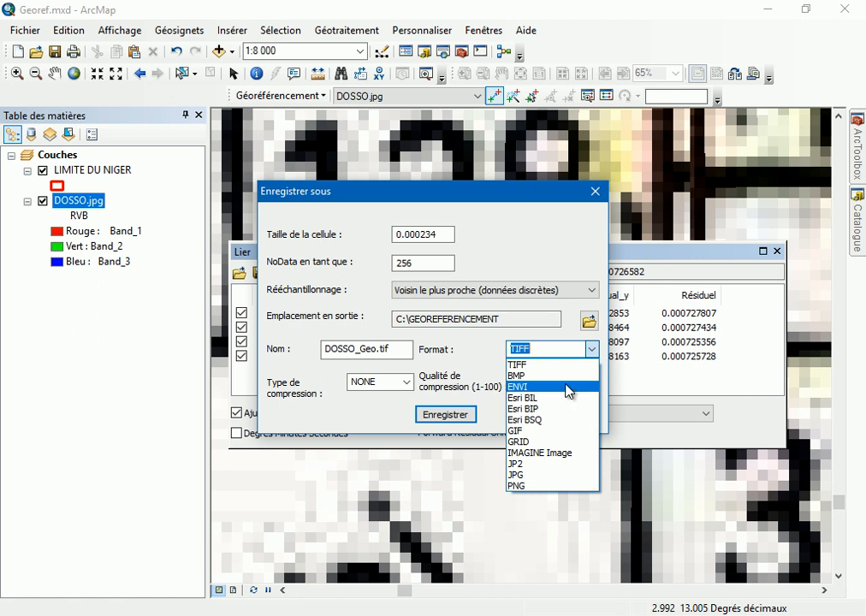
click(477, 351)
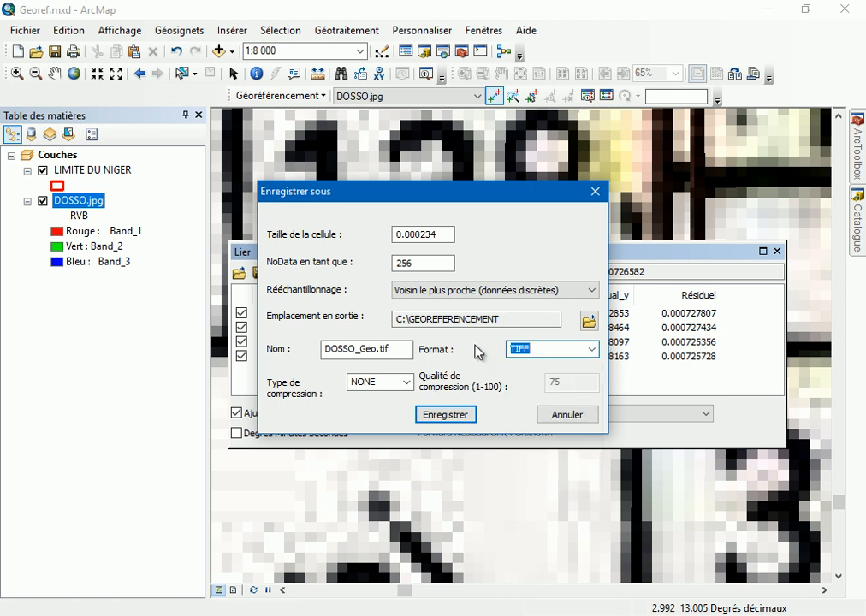
click(591, 350)
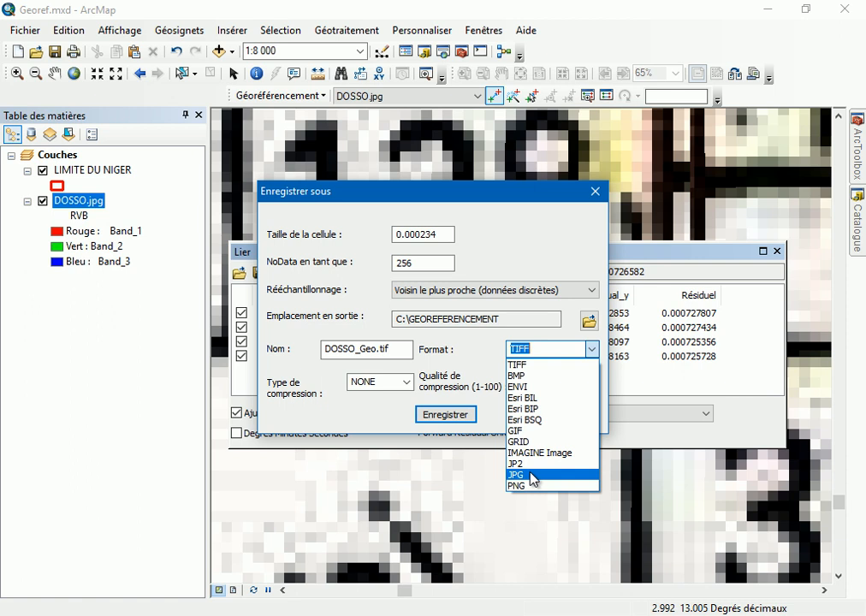
click(522, 365)
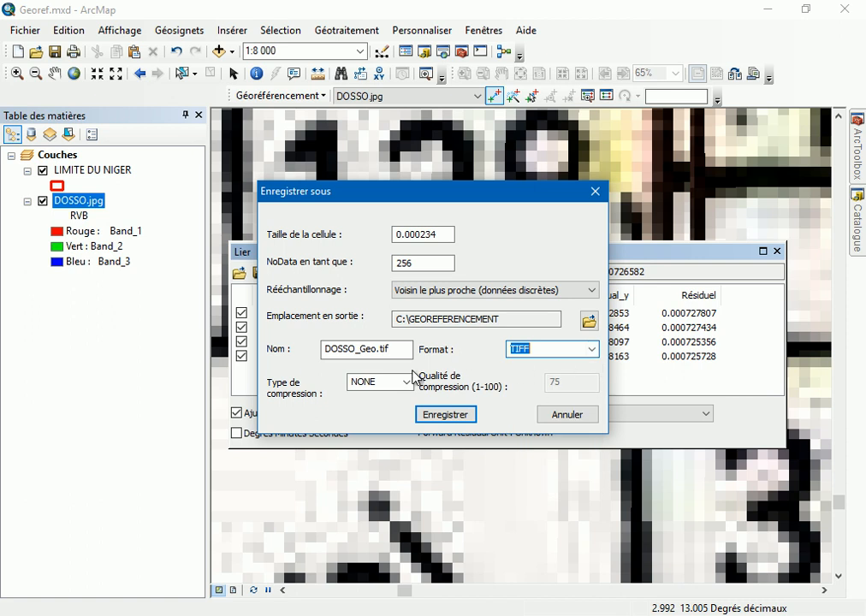
click(449, 416)
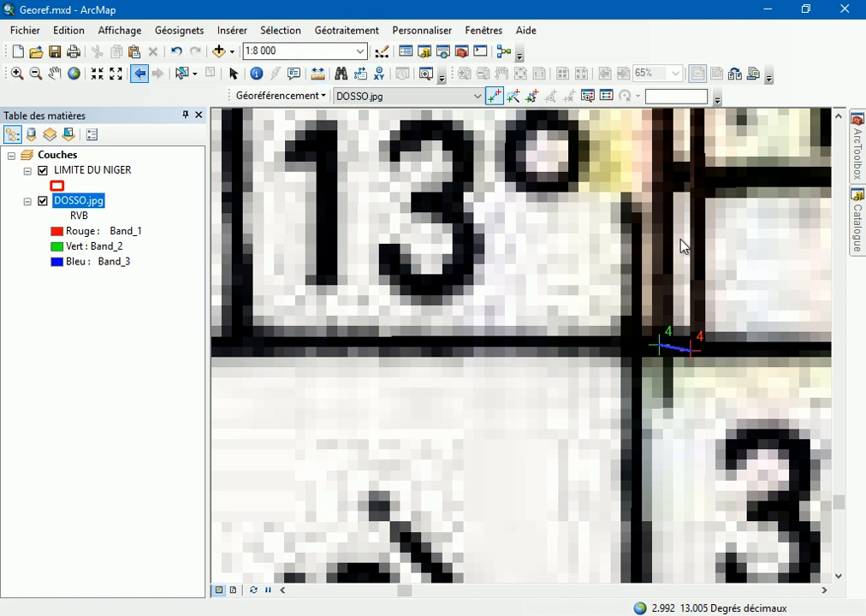
Show the map at full extent, then refresh the GEOREFERENCEMENT home folder in the catalogue and keep the catalogue docked
click(74, 74)
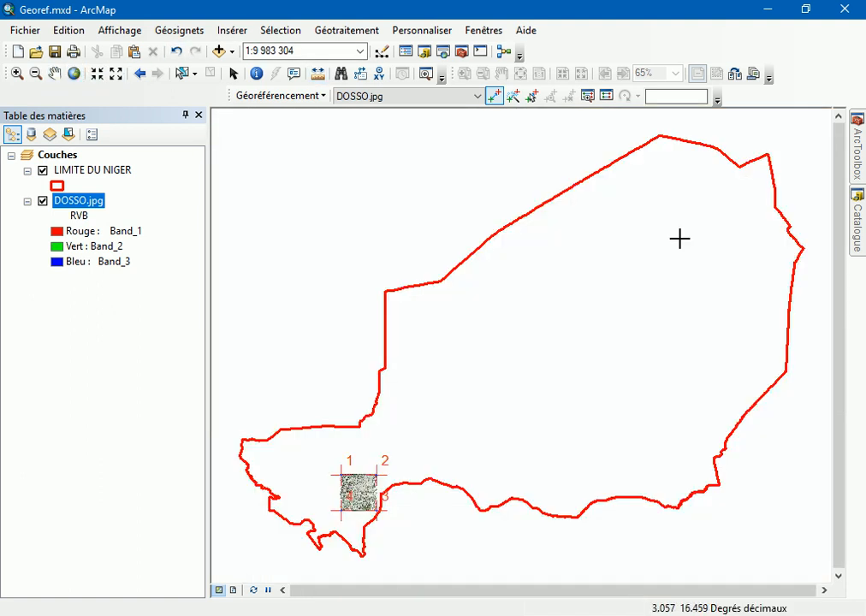
click(857, 224)
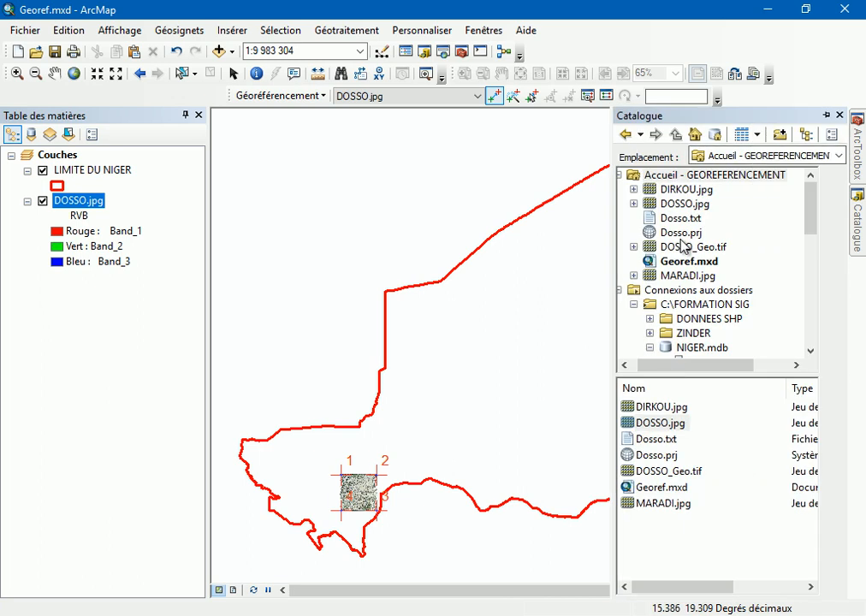
click(826, 114)
right_click(715, 175)
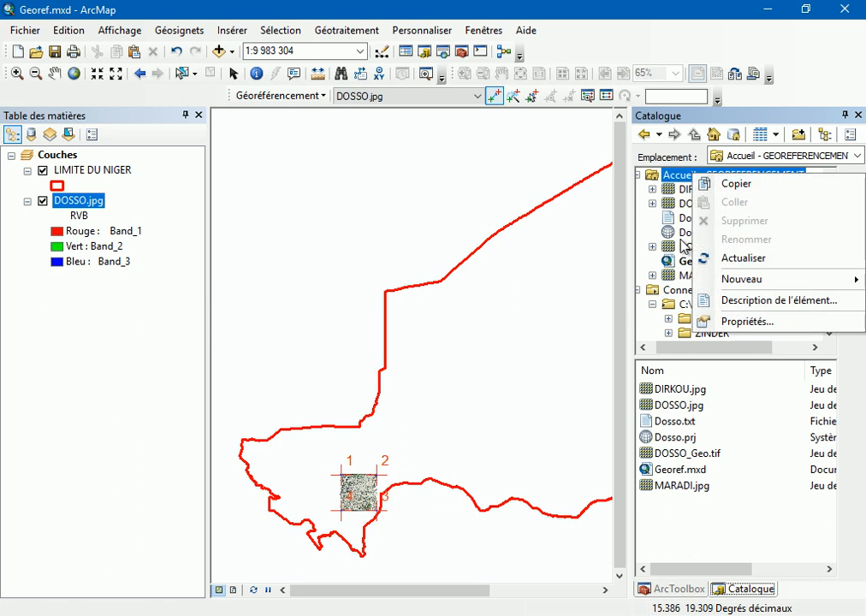
click(737, 257)
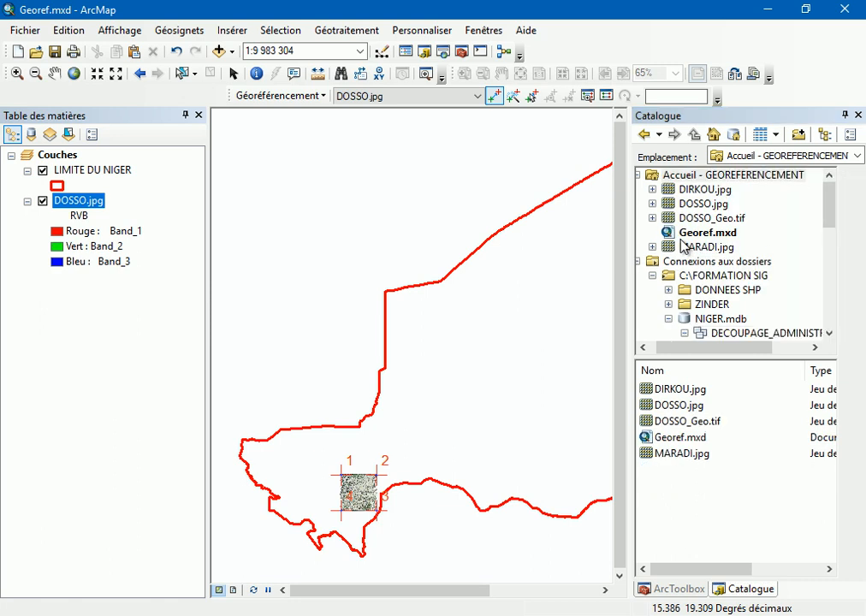
Add the rectified DOSSO_Geo.tif below the Niger boundary layer and hide the original DOSSO.jpg to inspect its placement
click(688, 421)
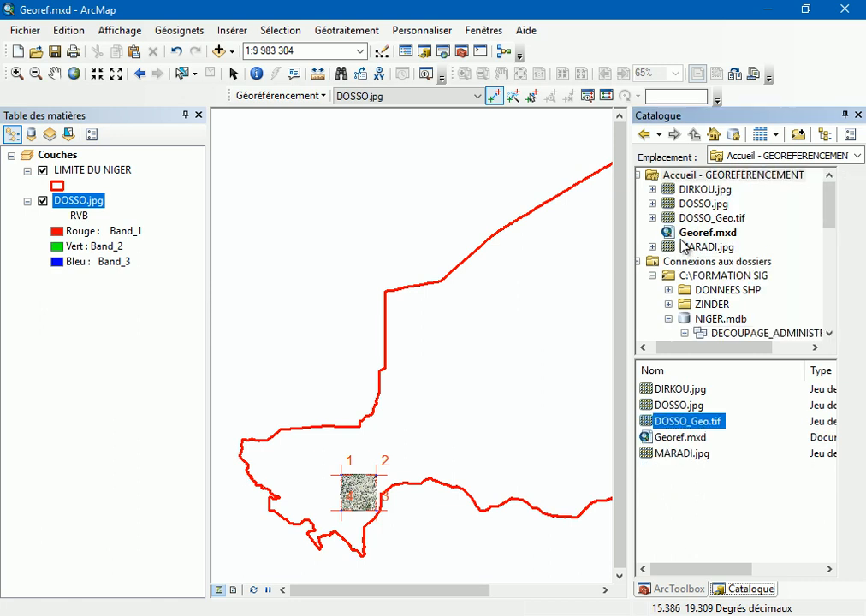
drag(688, 421, 96, 192)
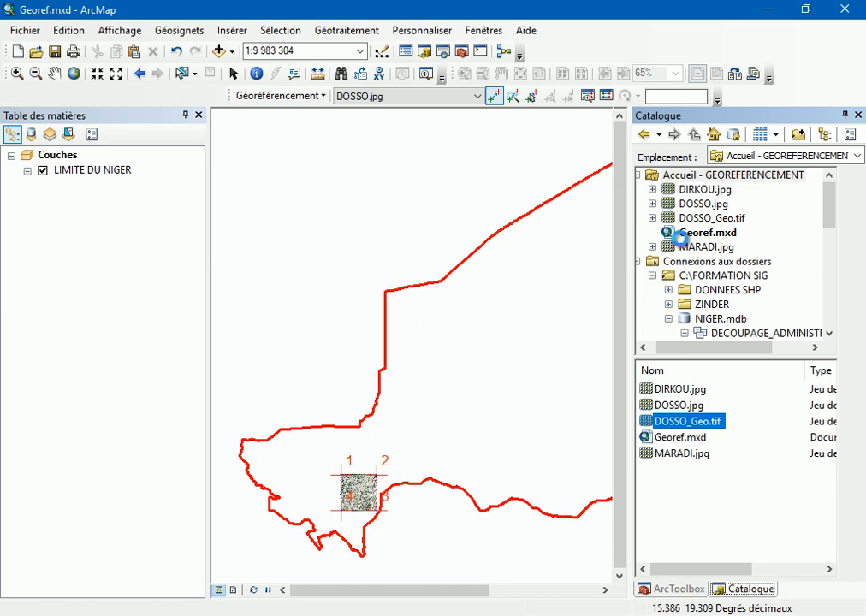
click(42, 277)
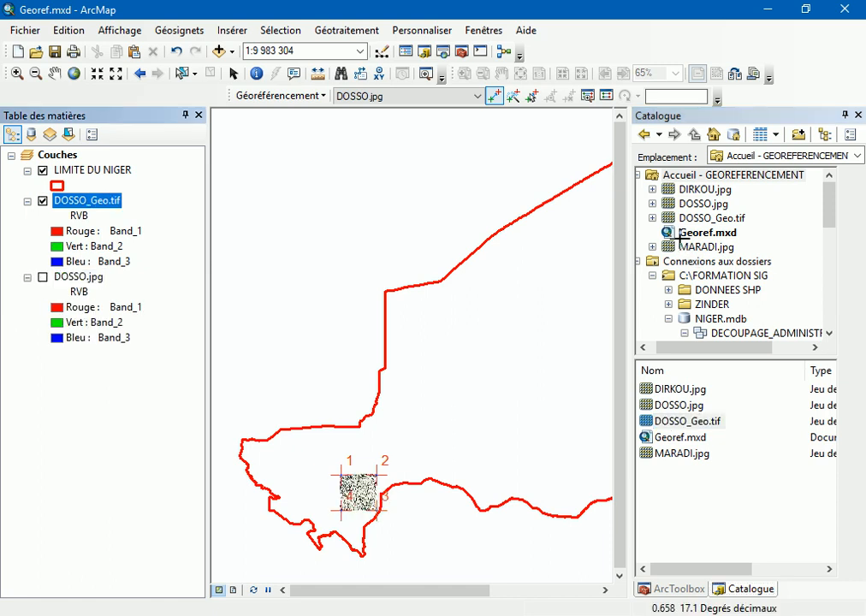
scroll(362, 545, up, 2)
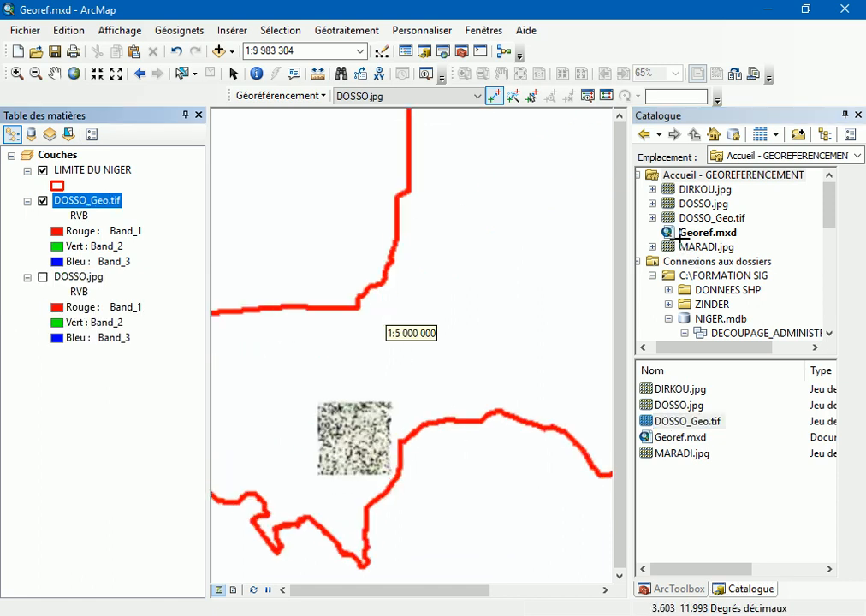
scroll(341, 510, up, 3)
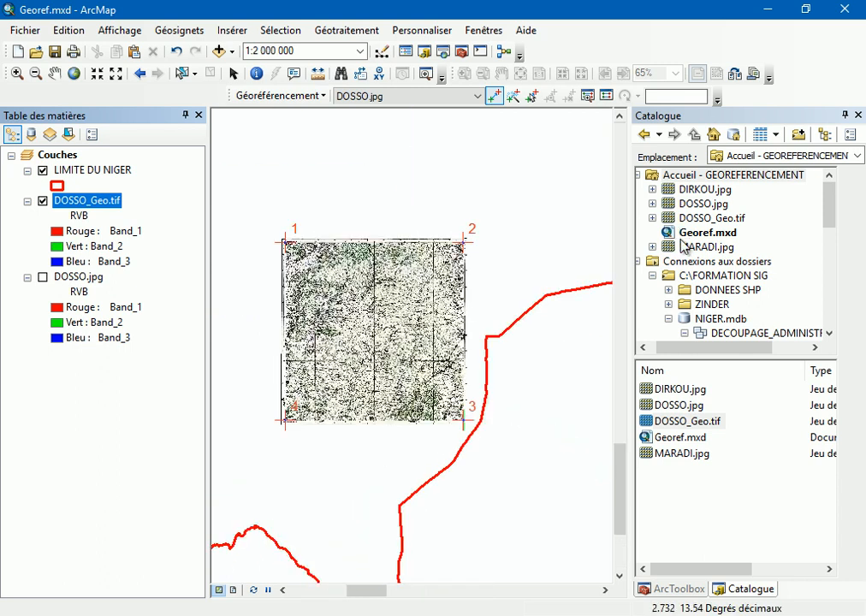
Save the four control point links from the link table as text file DOSSO in the GEOREFERENCEMENT folder
click(605, 95)
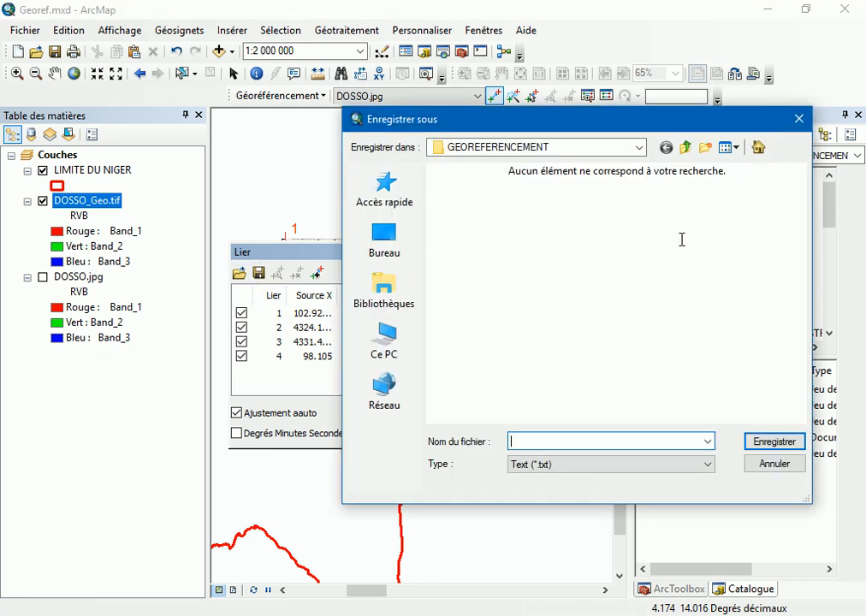
text(DOSSO)
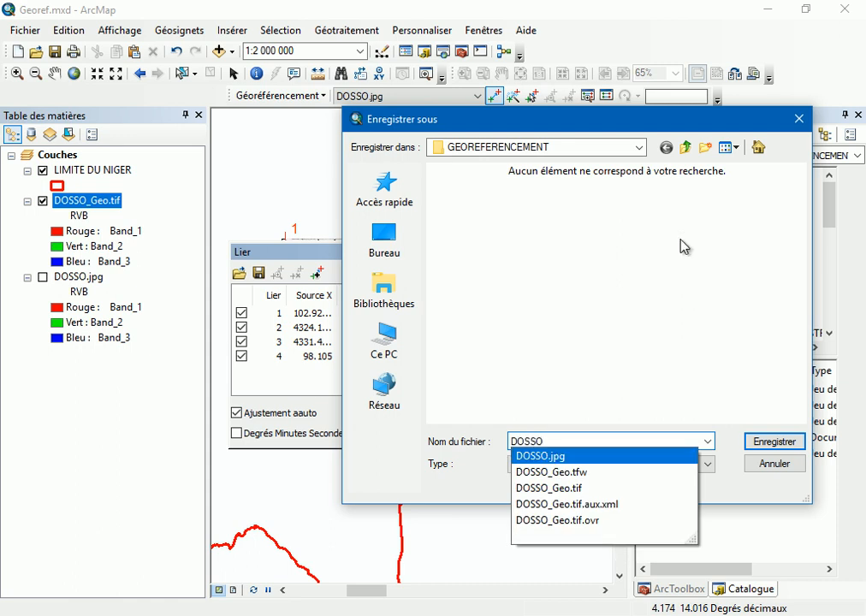
click(680, 241)
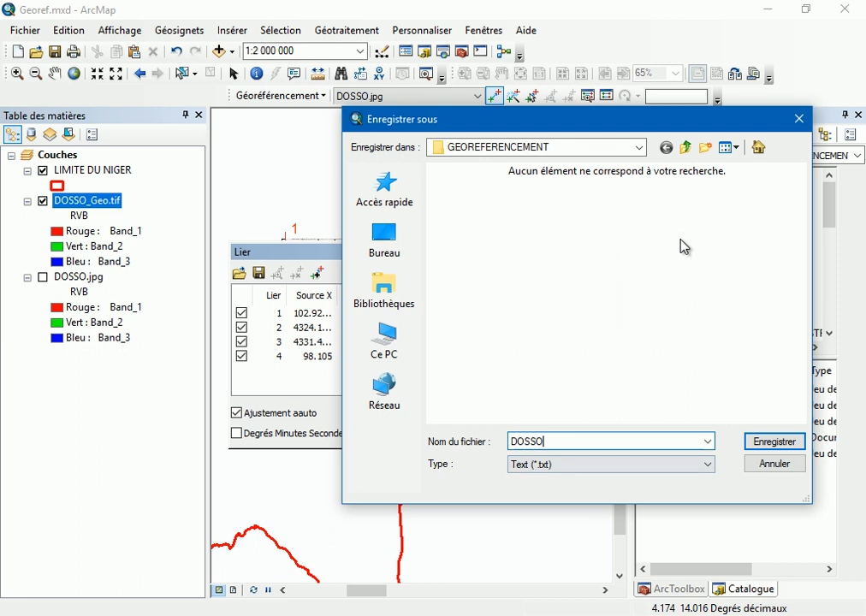
key(Return)
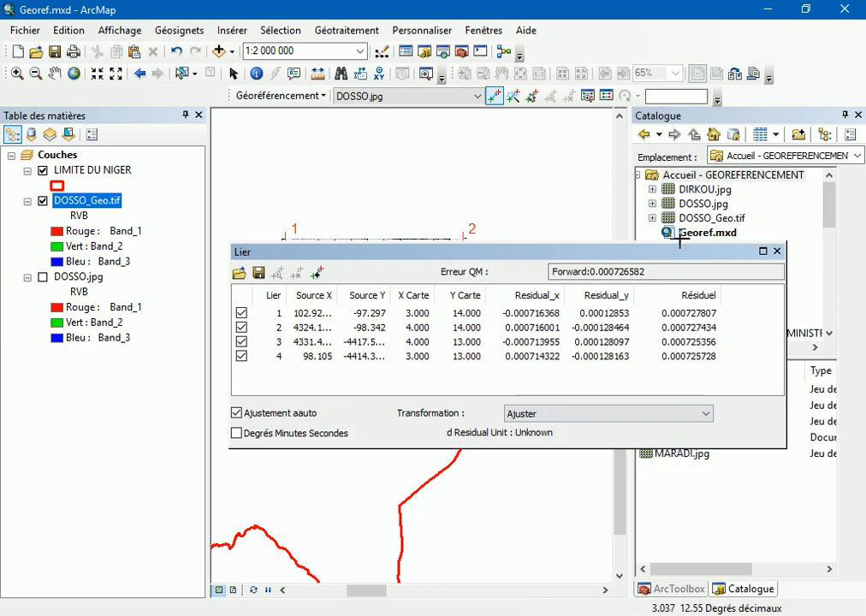
Switch to File Explorer, examine the control point coordinates in DOSSO.txt in Notepad++, then close it and return to ArcMap
key(alt+Tab)
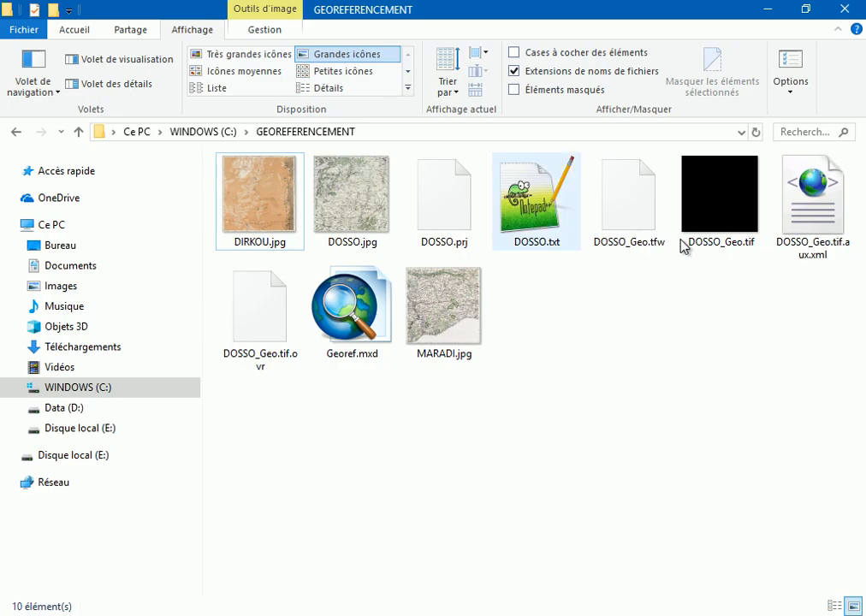
right_click(641, 357)
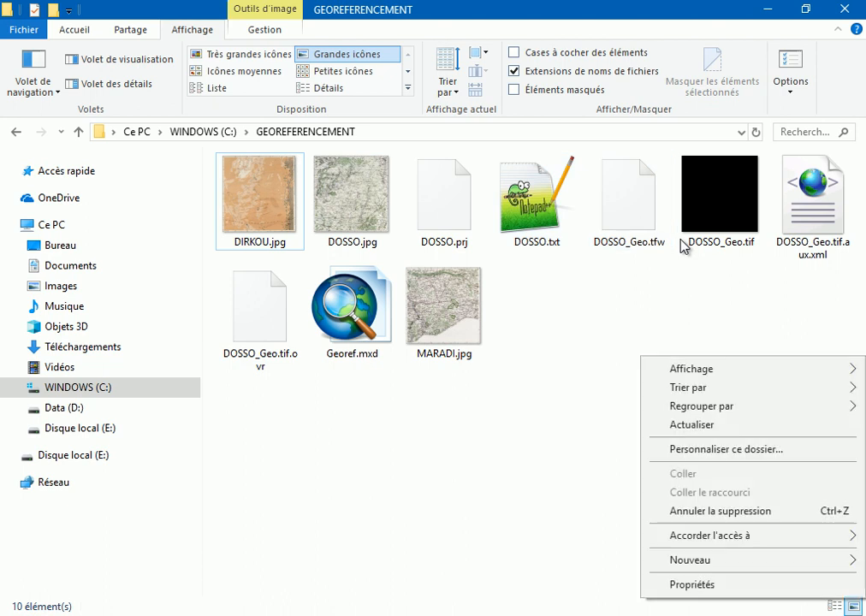
click(691, 425)
click(536, 201)
double_click(543, 220)
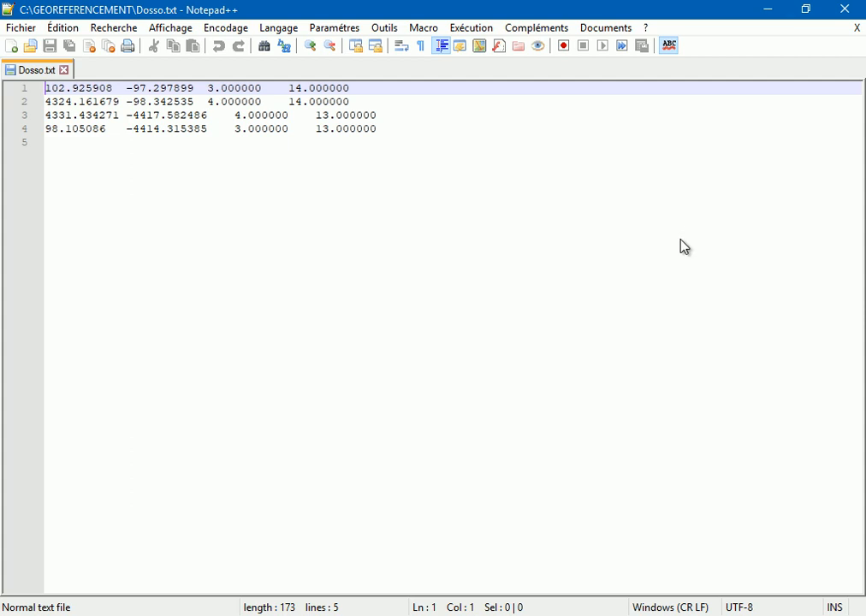
click(844, 9)
click(433, 613)
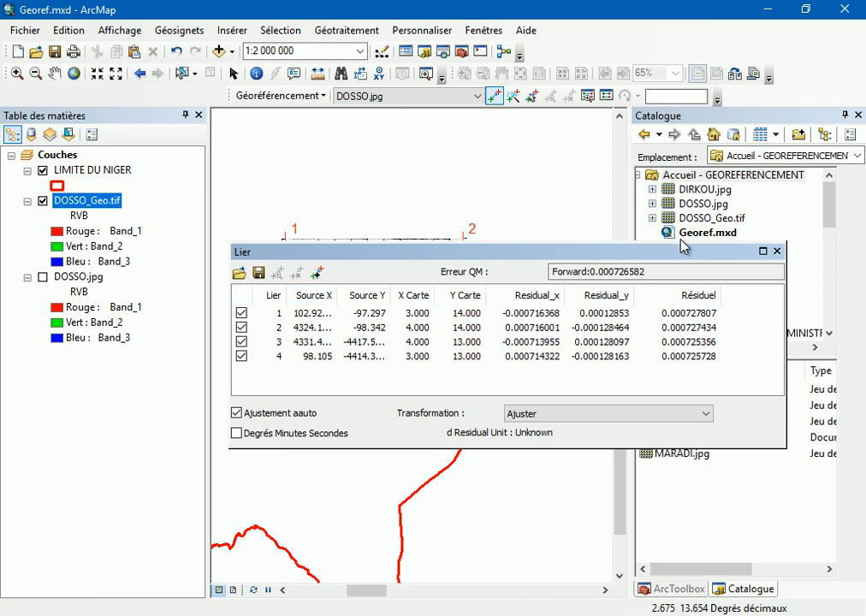
Delete all four links from the link table, then display only the ungeoreferenced DOSSO.jpg with the boundary at full extent
key(ctrl+a)
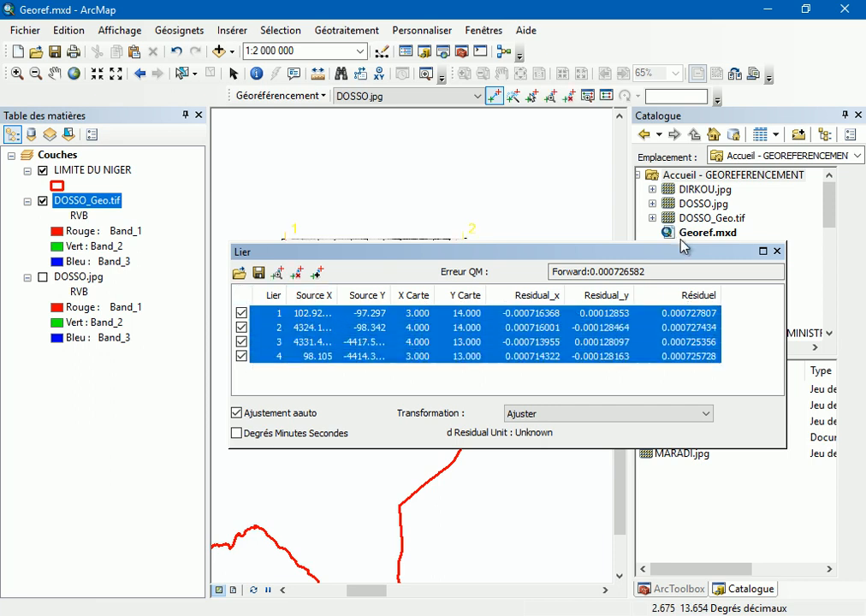
key(Delete)
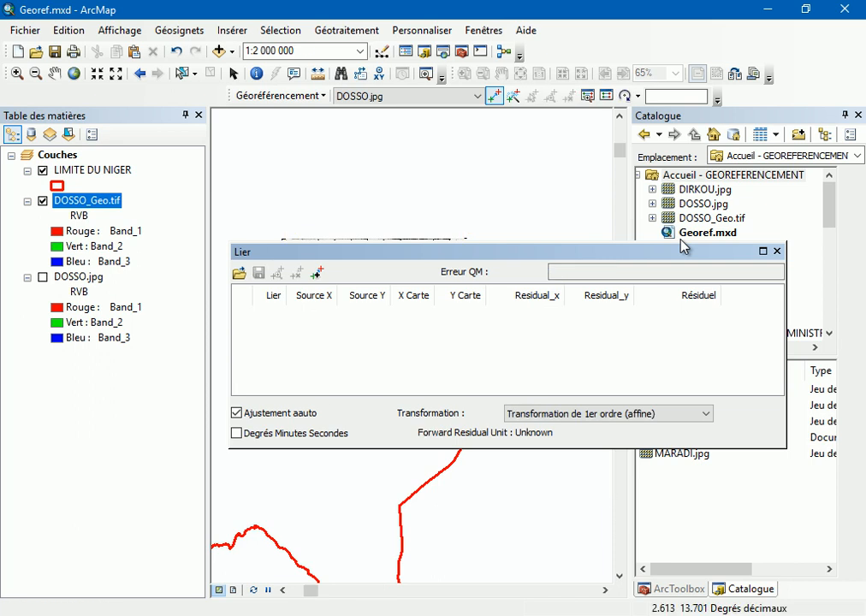
click(43, 201)
click(74, 73)
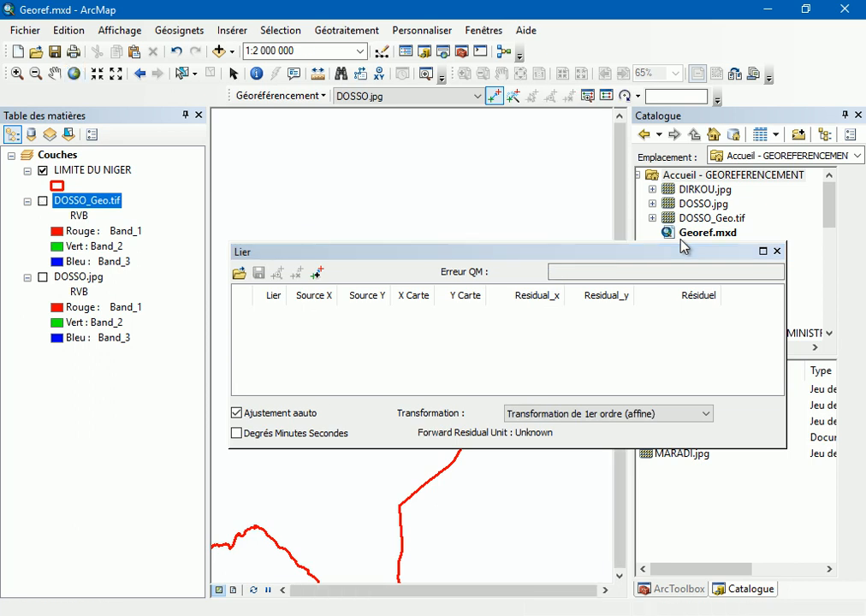
click(42, 277)
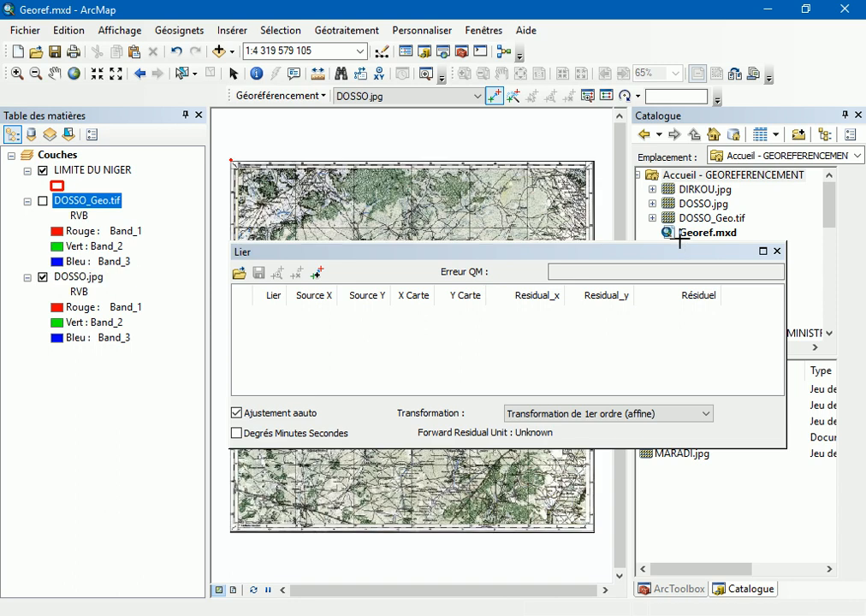
click(845, 115)
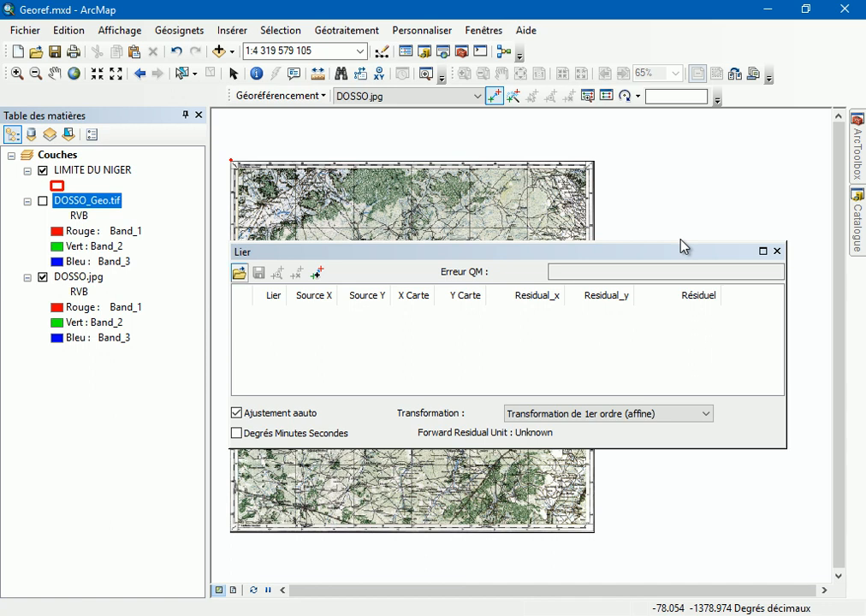
Load the saved control points from DOSSO.txt into the link table and zoom to the DOSSO.jpg layer
click(239, 272)
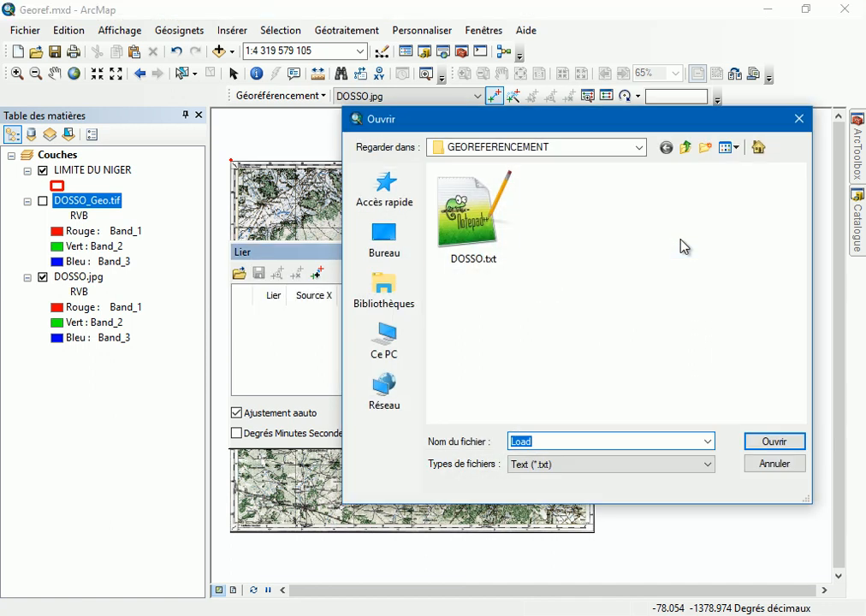
double_click(490, 236)
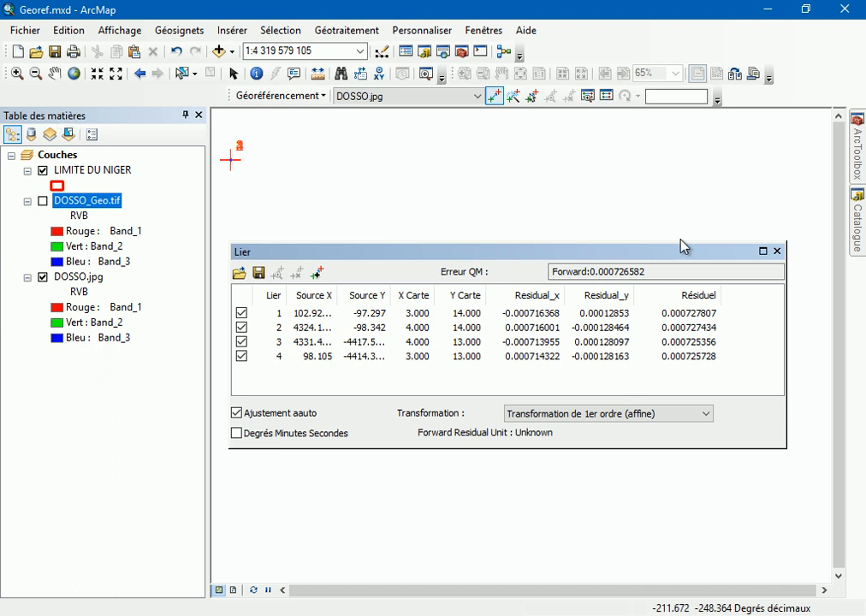
right_click(81, 276)
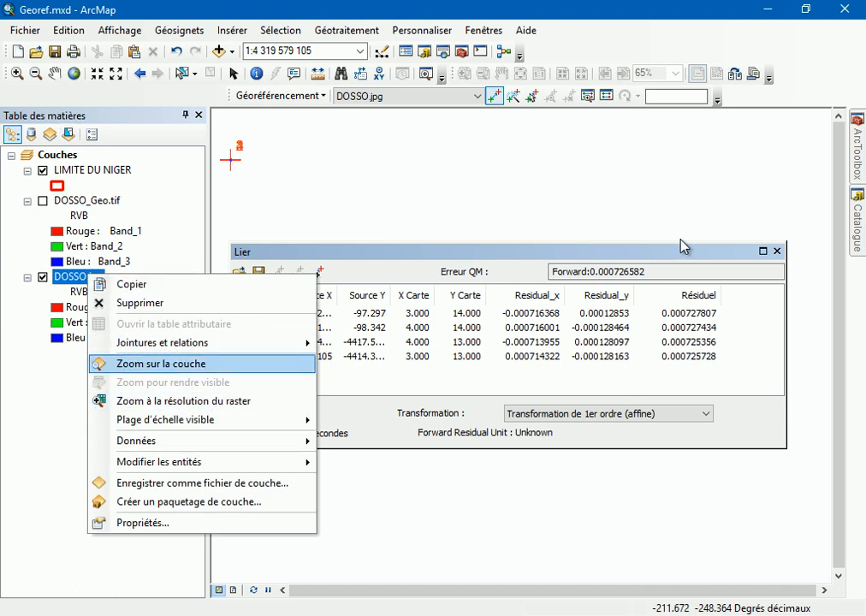
click(150, 361)
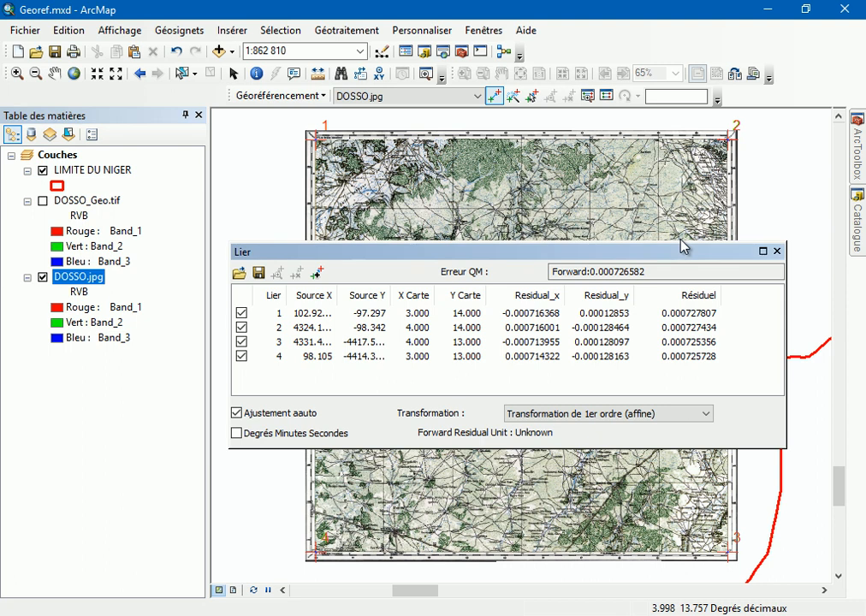
Turn the DOSSO_Geo.tif layer back on over the map and remove the original DOSSO.jpg layer
drag(682, 246, 667, 453)
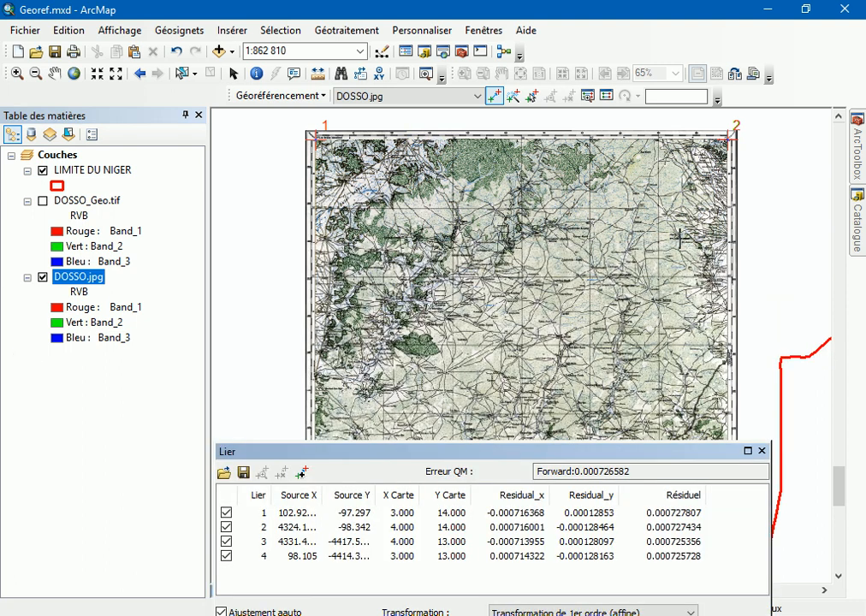
click(43, 201)
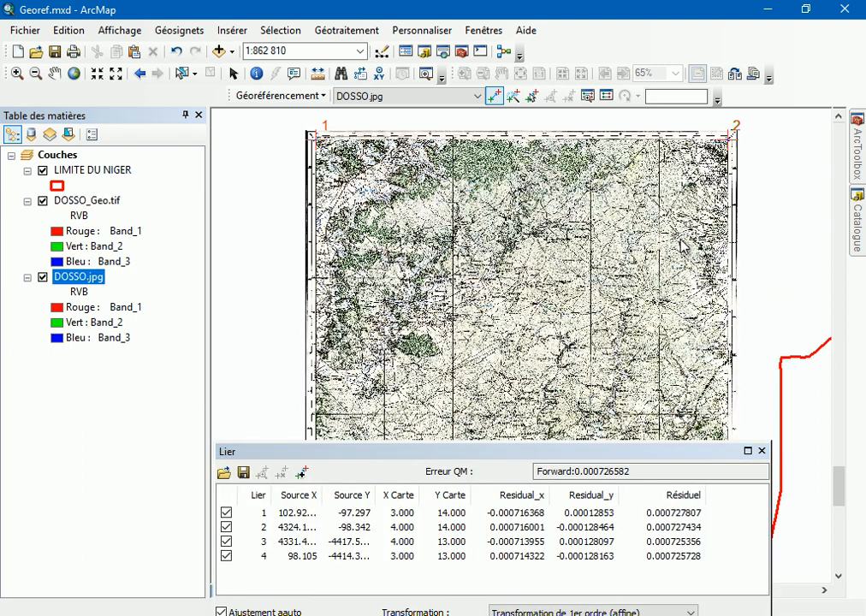
click(762, 451)
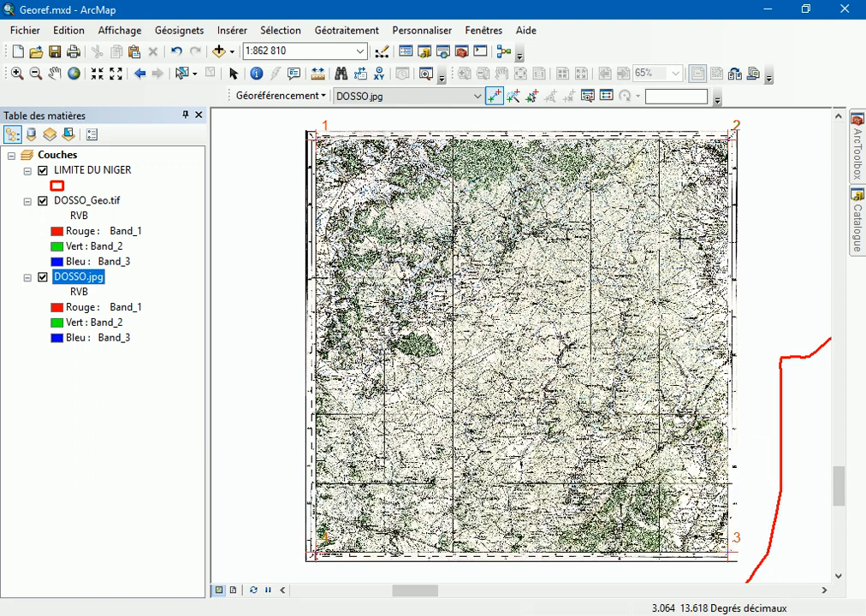
right_click(81, 276)
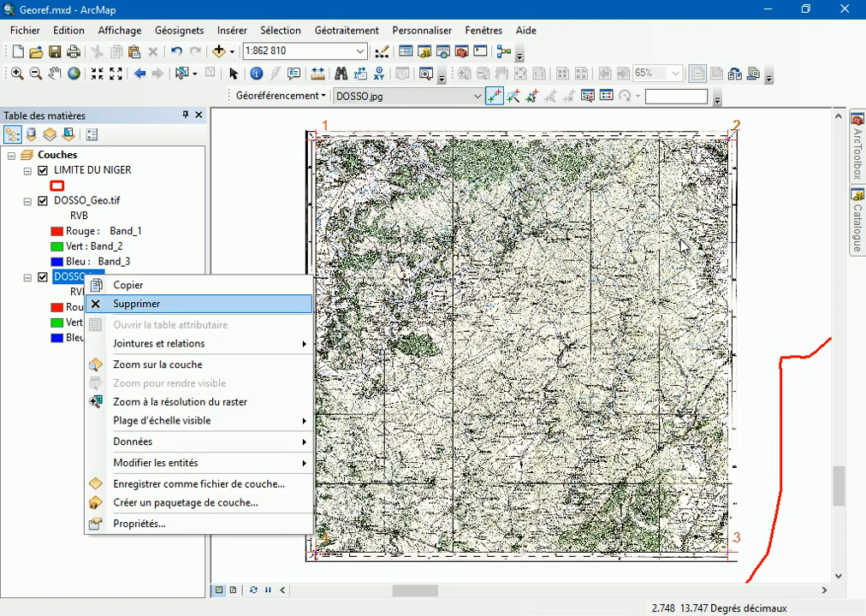
click(135, 303)
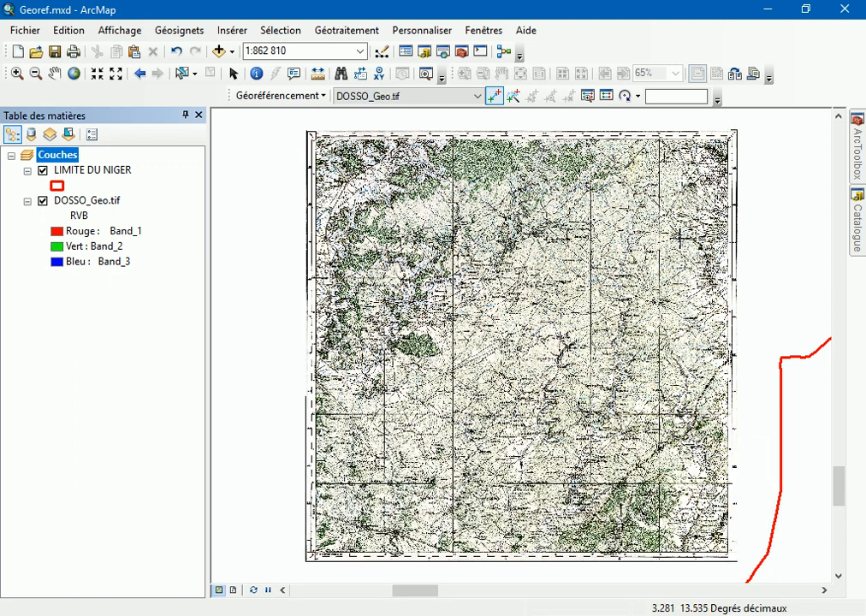
Add the VILLES feature class from NIGER.mdb to the map, dismissing the coordinate system warning
scroll(679, 239, up, 1)
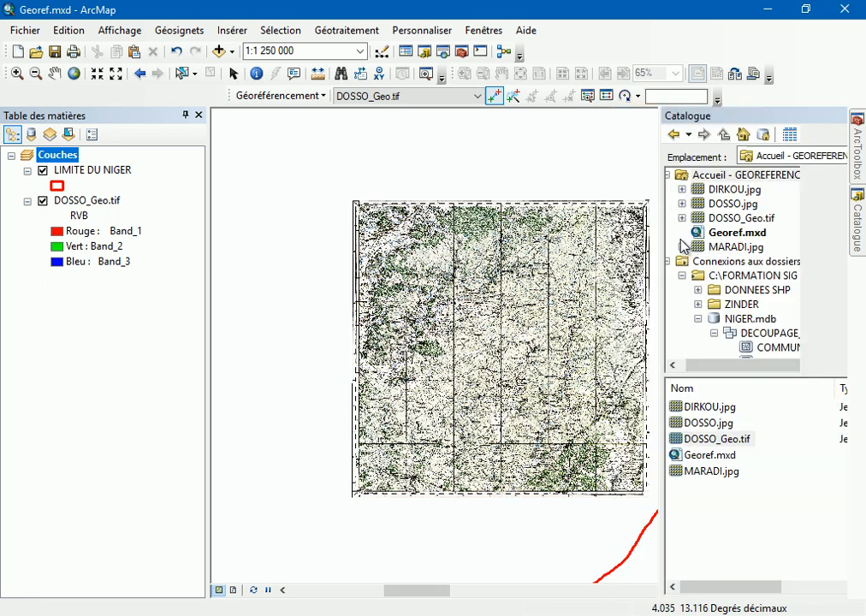
scroll(683, 246, down, 2)
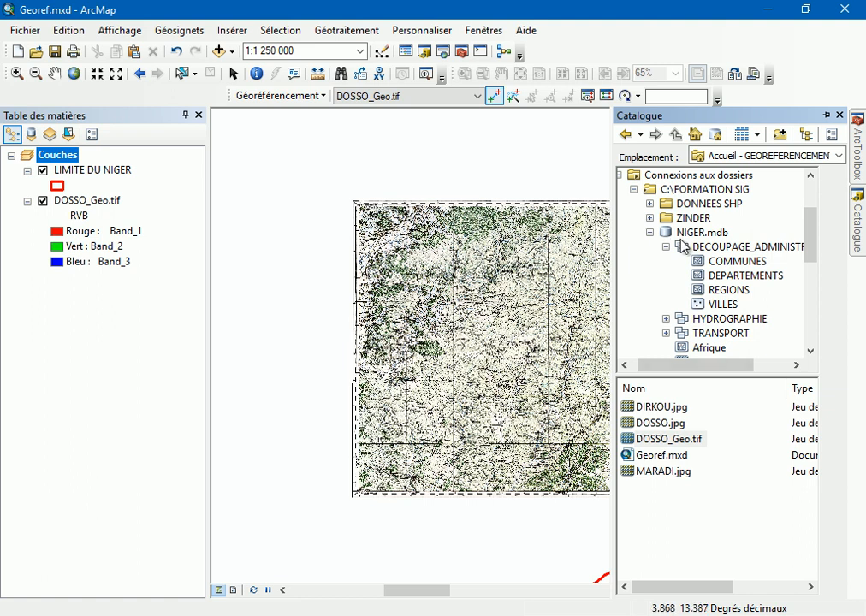
drag(723, 303, 680, 239)
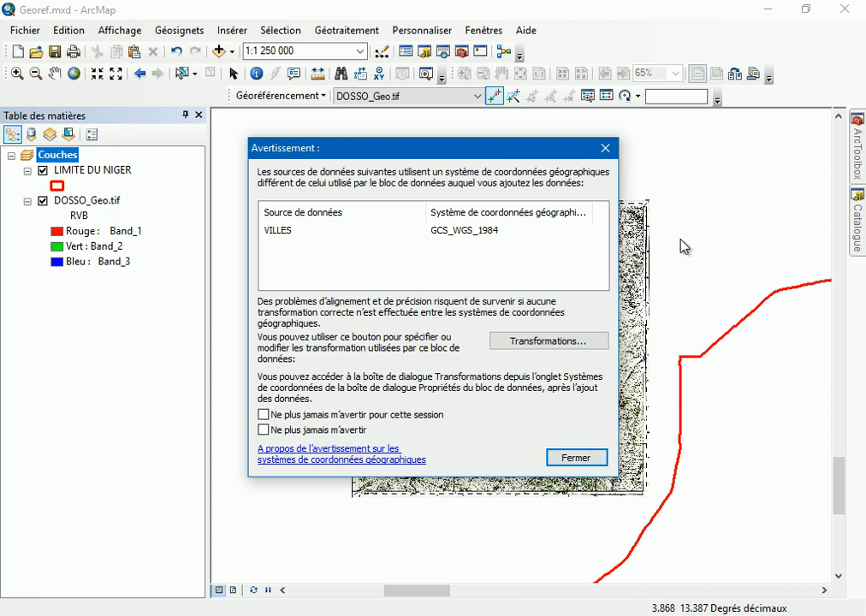
key(Escape)
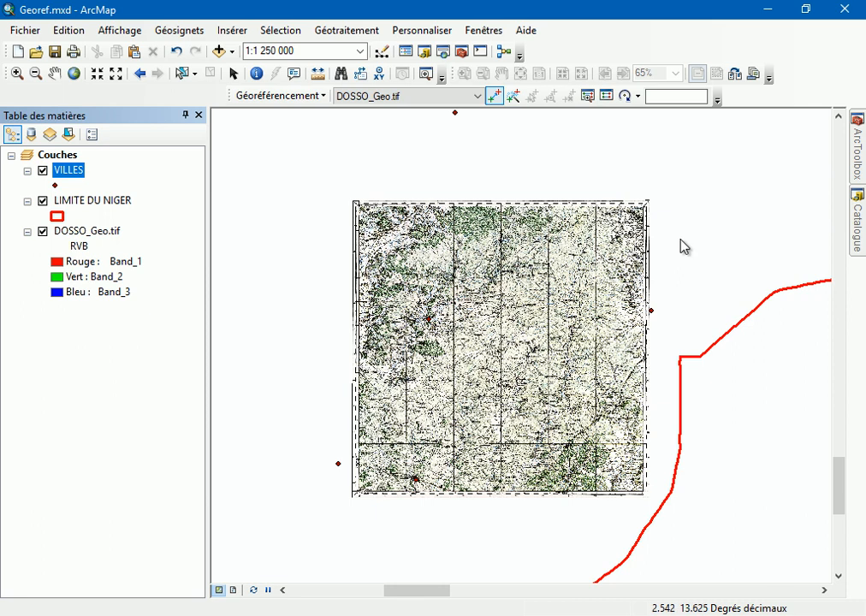
Label the VILLES towns around the DOSSO map, and hide and redisplay DOSSO_Geo.tif to check the labels
right_click(69, 173)
click(141, 263)
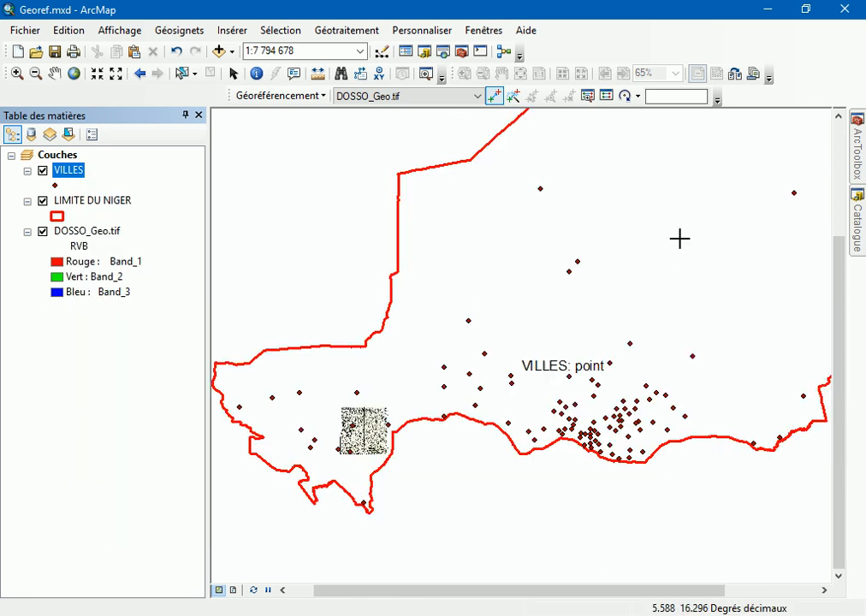
click(17, 74)
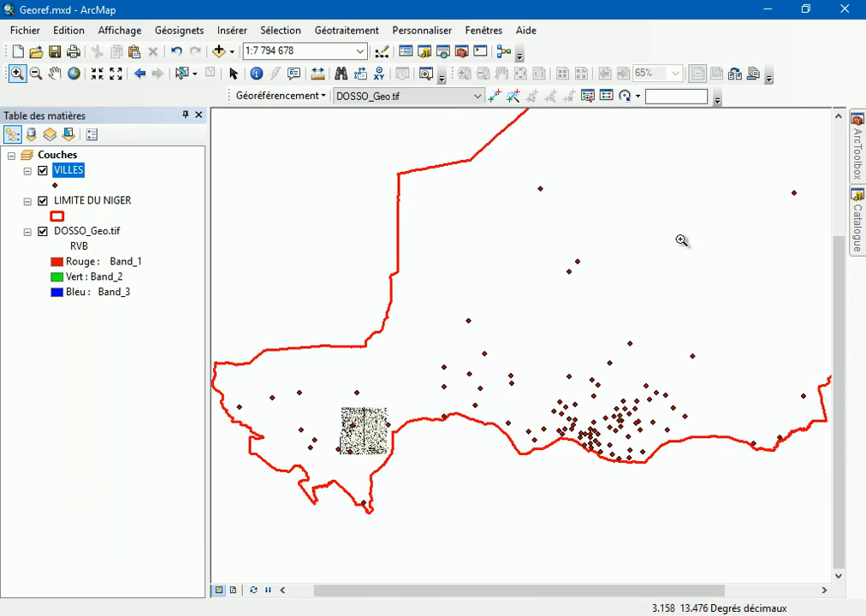
drag(311, 379, 419, 497)
drag(386, 242, 651, 466)
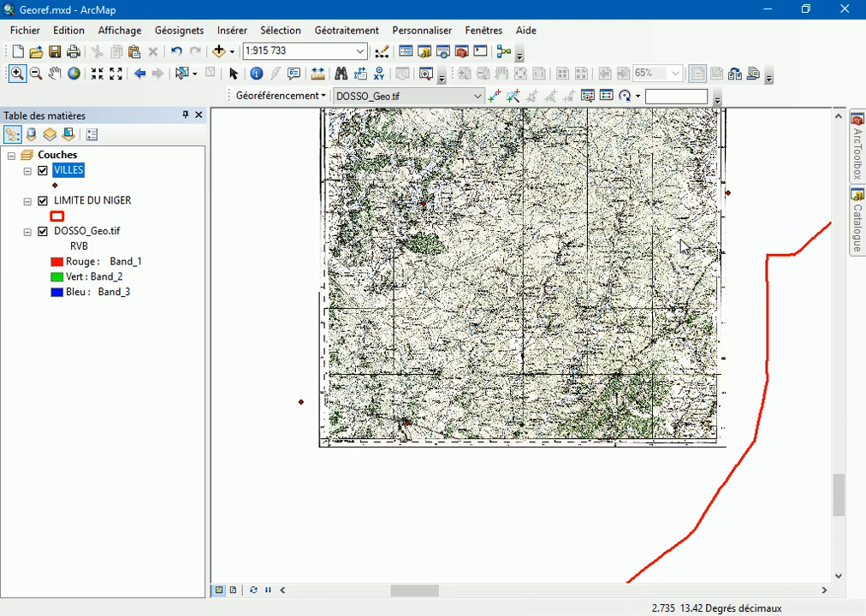
right_click(57, 171)
click(112, 360)
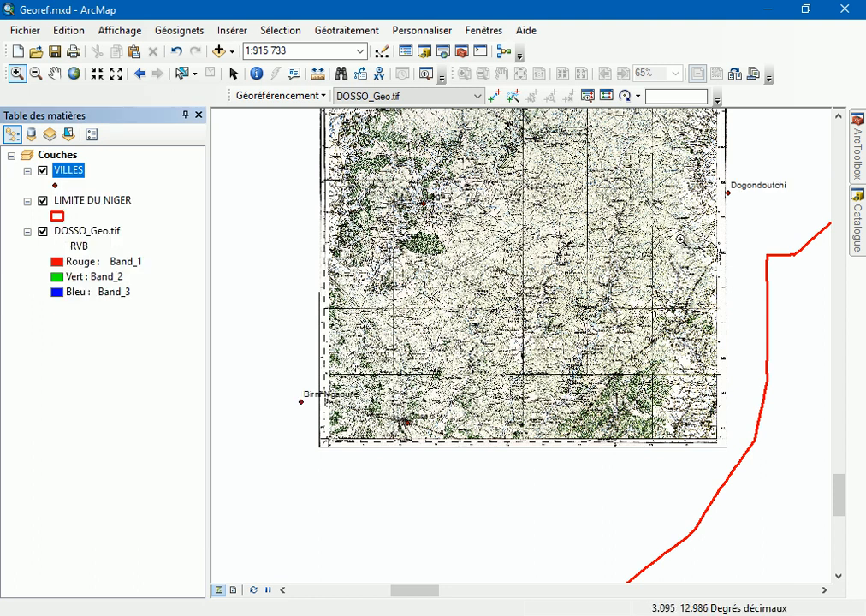
click(42, 231)
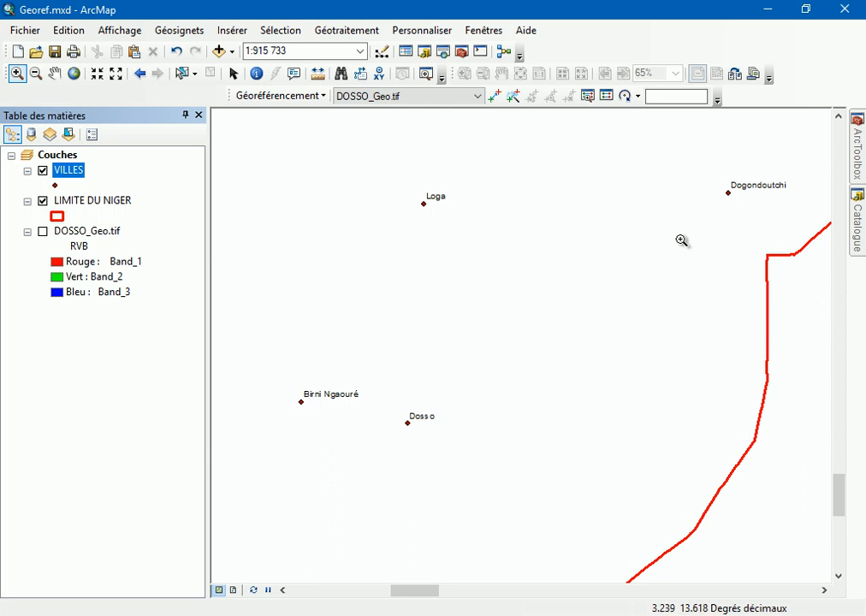
click(43, 231)
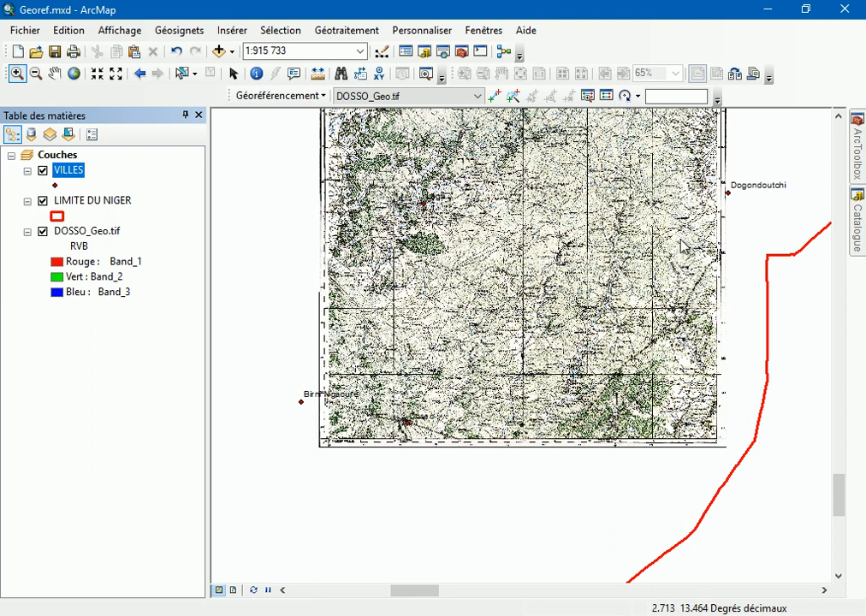
Change the VILLES point symbol to a red Cercle 1 marker of size 18
click(55, 186)
click(273, 206)
click(600, 238)
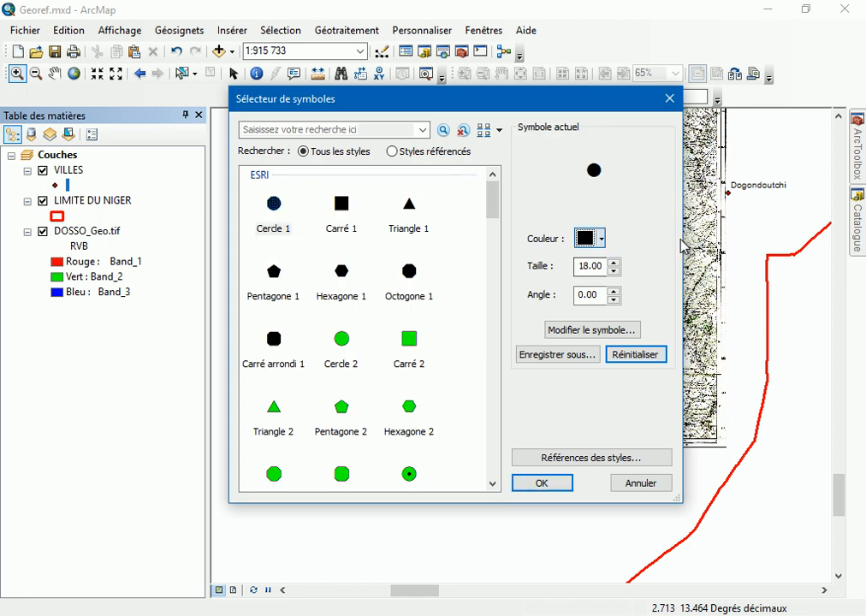
click(598, 312)
key(Return)
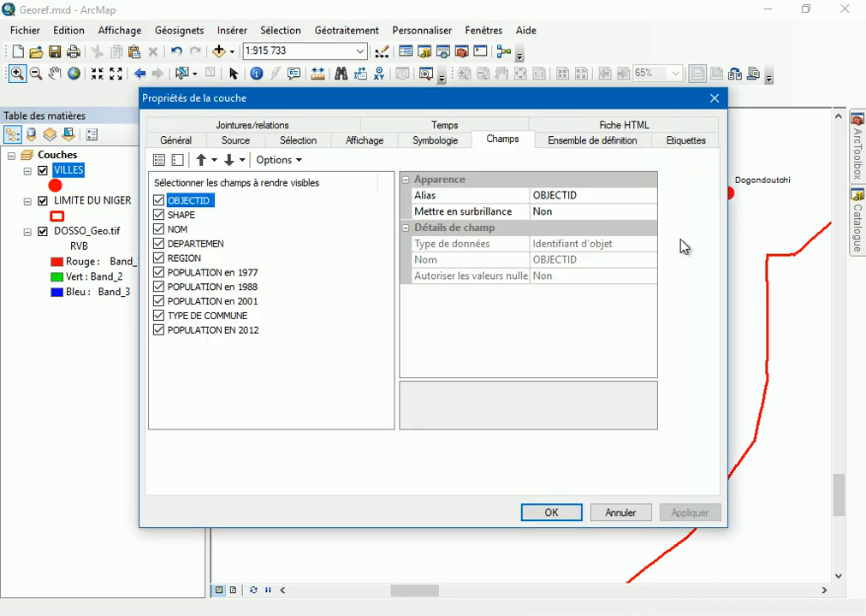
Format the VILLES labels as bold red 12-point Arial text and apply the layer properties
click(686, 139)
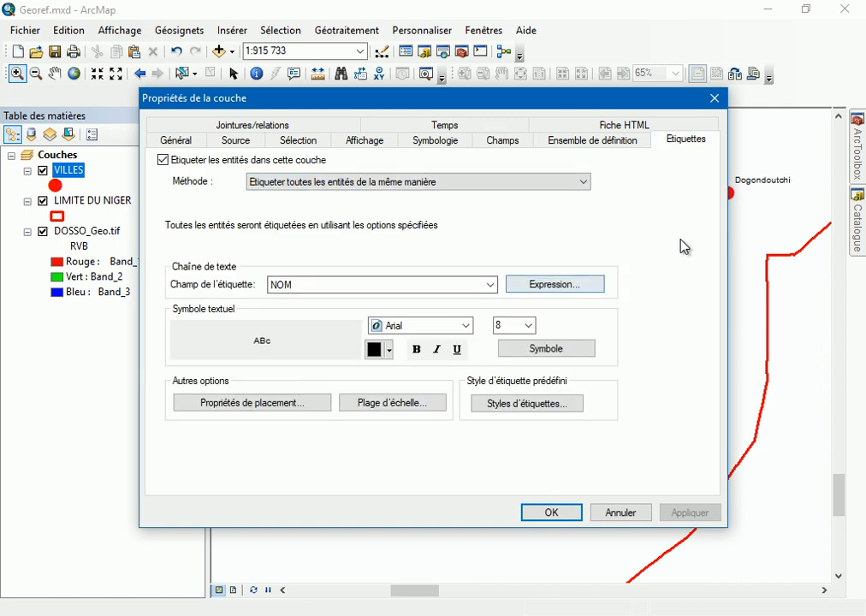
click(529, 325)
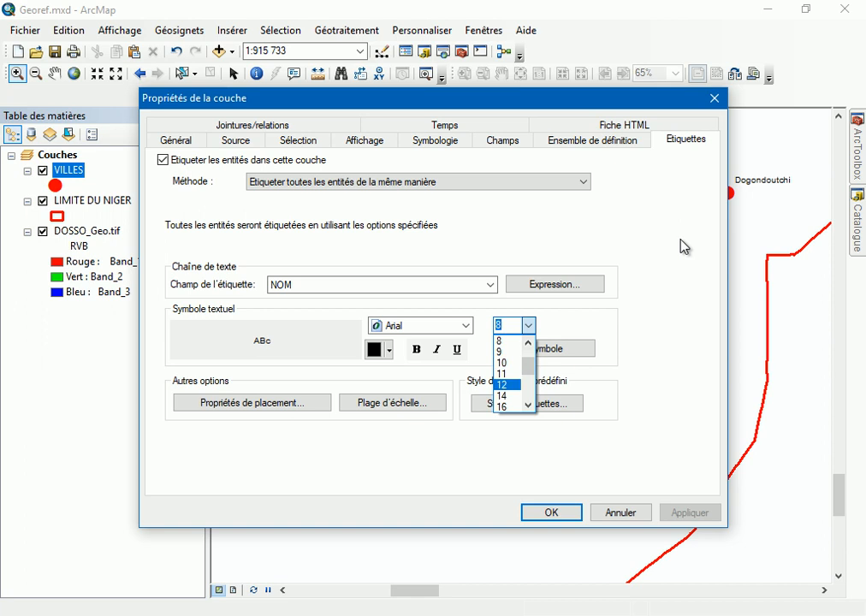
click(503, 384)
click(389, 349)
click(388, 424)
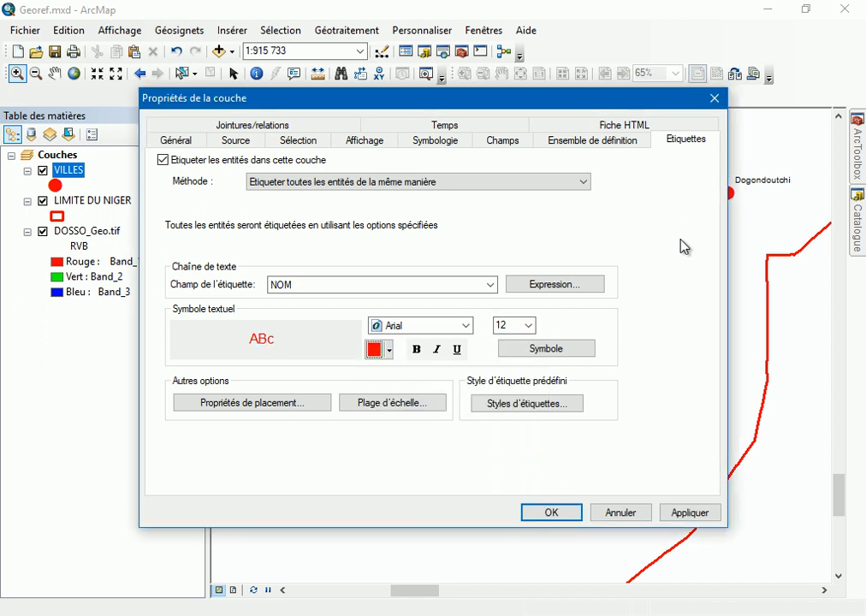
click(416, 349)
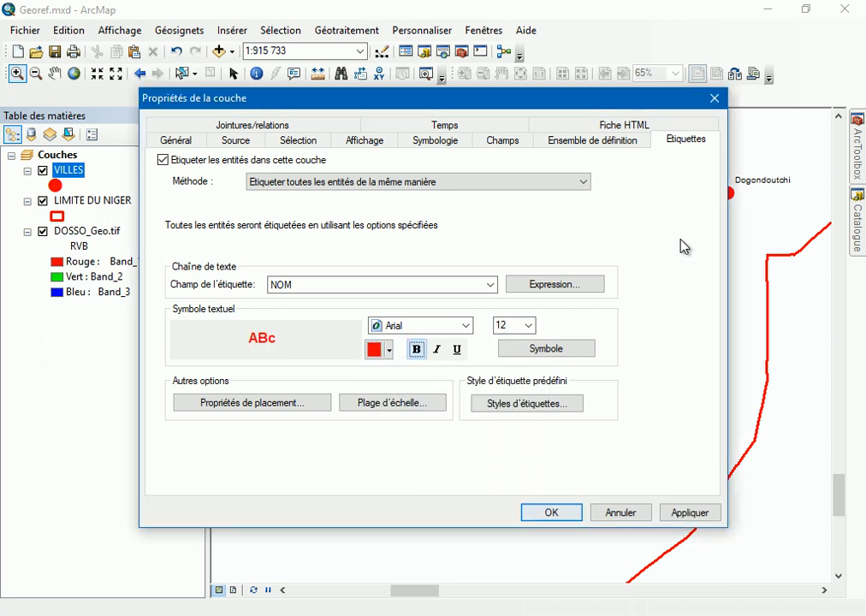
click(551, 512)
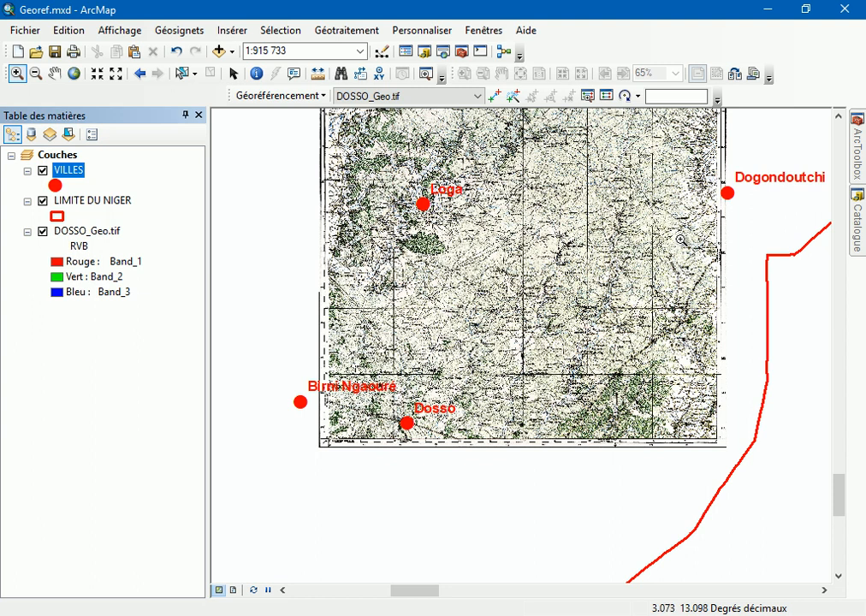
Compare the Dosso and Loga town points with the positions of the same towns on the DOSSO_Geo.tif map
drag(329, 357, 436, 461)
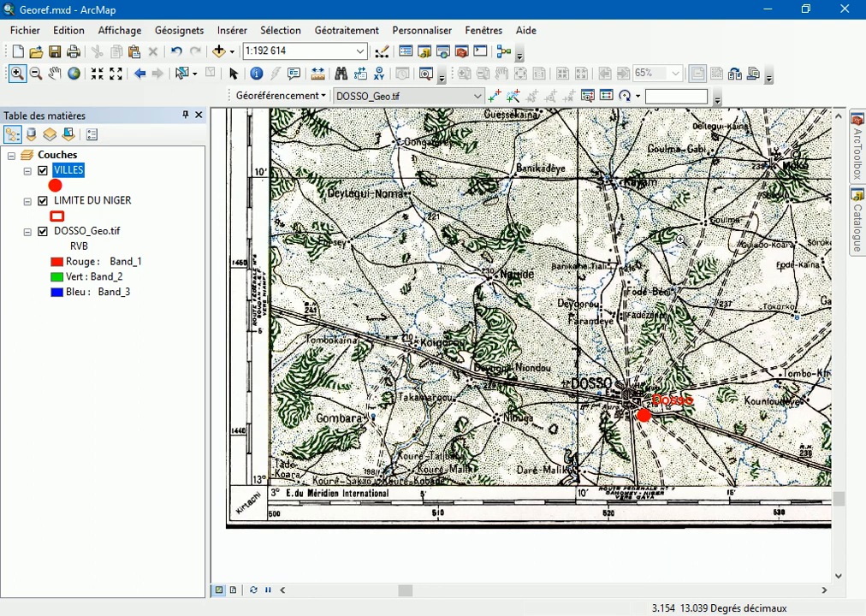
mouse_move(591, 342)
mouse_down()
mouse_move(715, 499)
mouse_move(741, 555)
mouse_up()
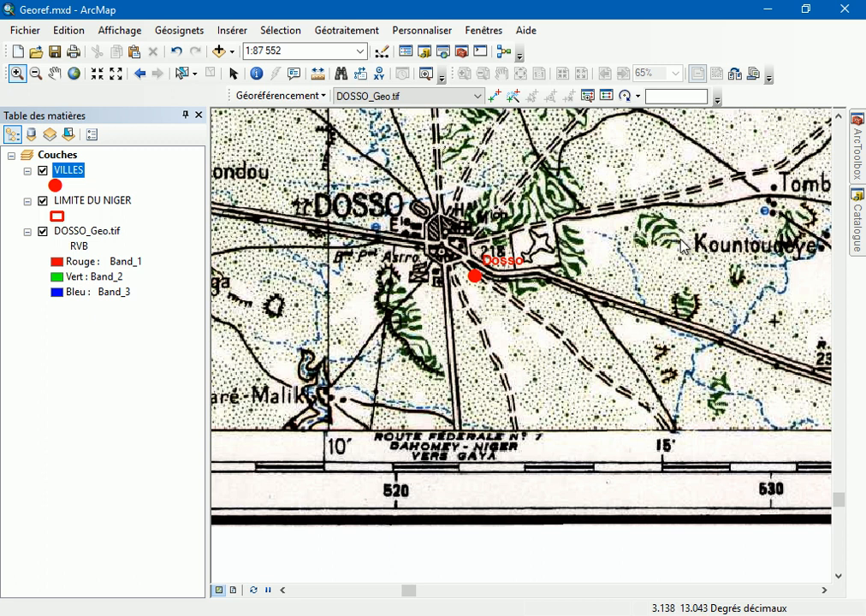
scroll(681, 244, up, 5)
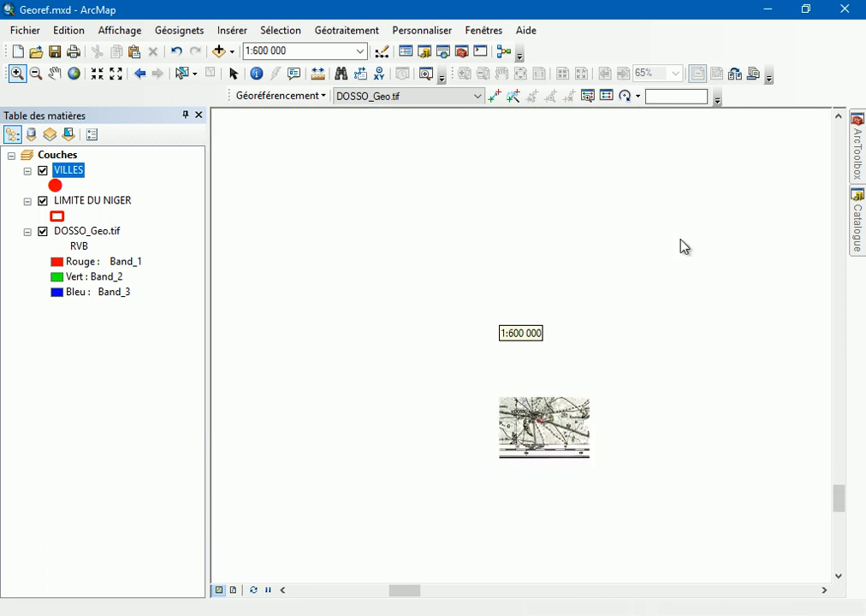
click(55, 74)
drag(578, 194, 504, 381)
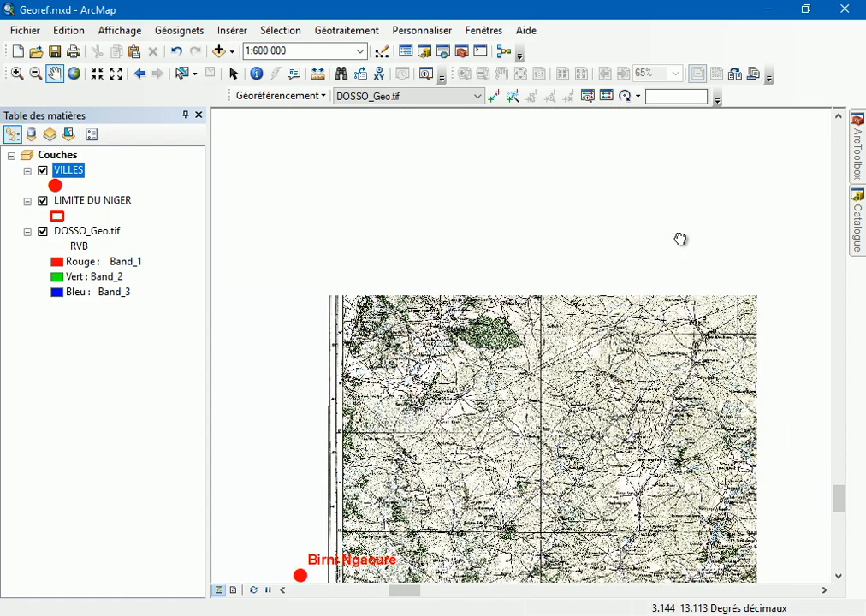
scroll(680, 240, down, 3)
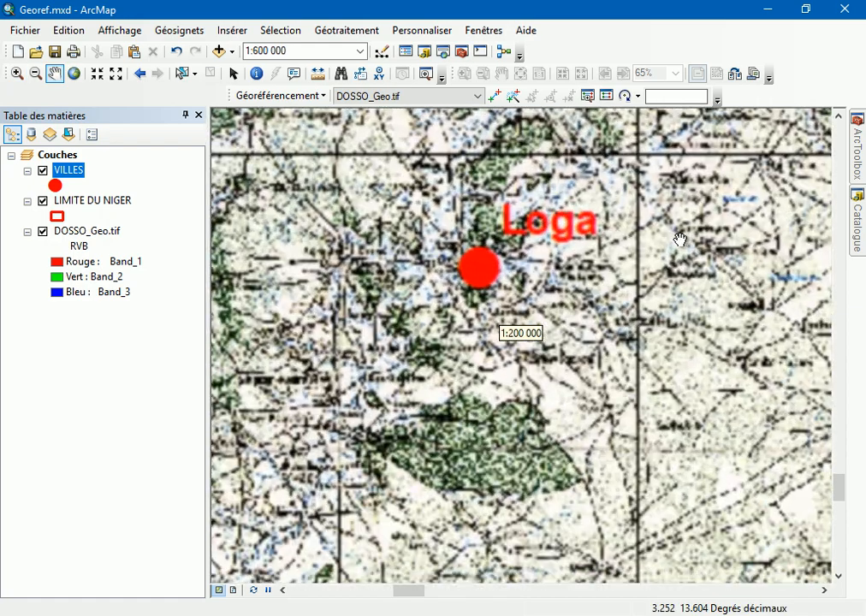
scroll(680, 240, down, 3)
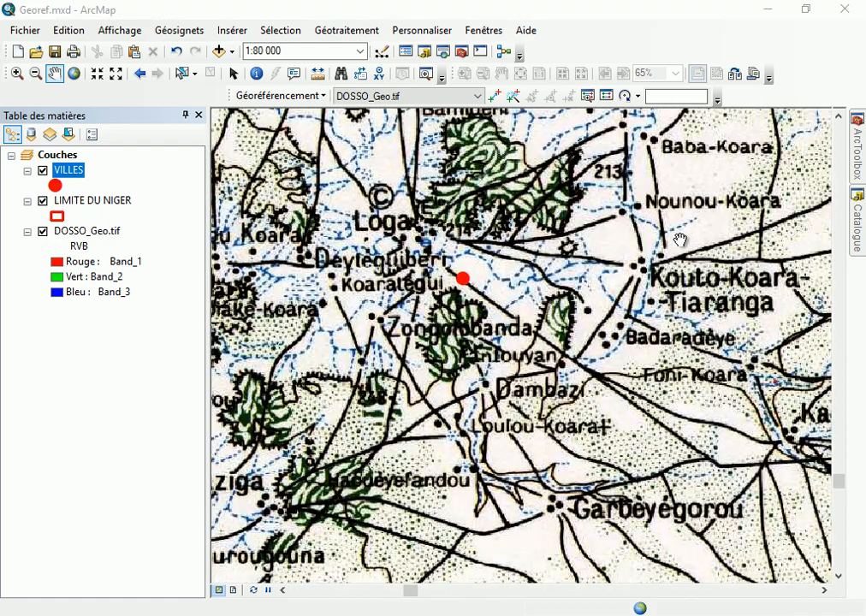